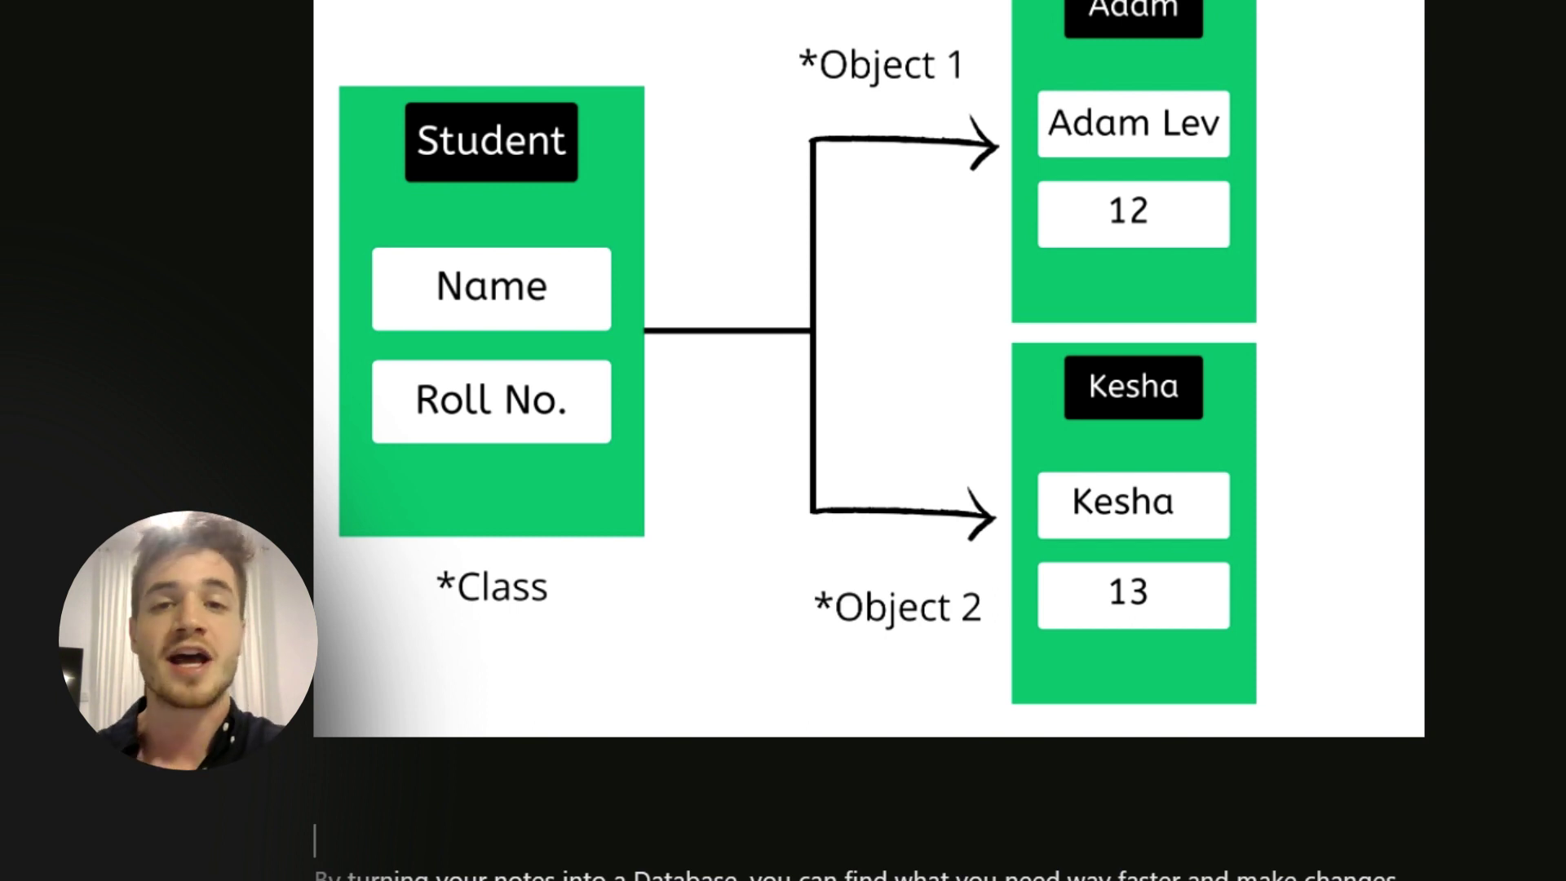
# Collapse the Introduction to Dataview section and expand the Examples of Labelling Notes section
pyautogui.scroll(20, 870, 441)
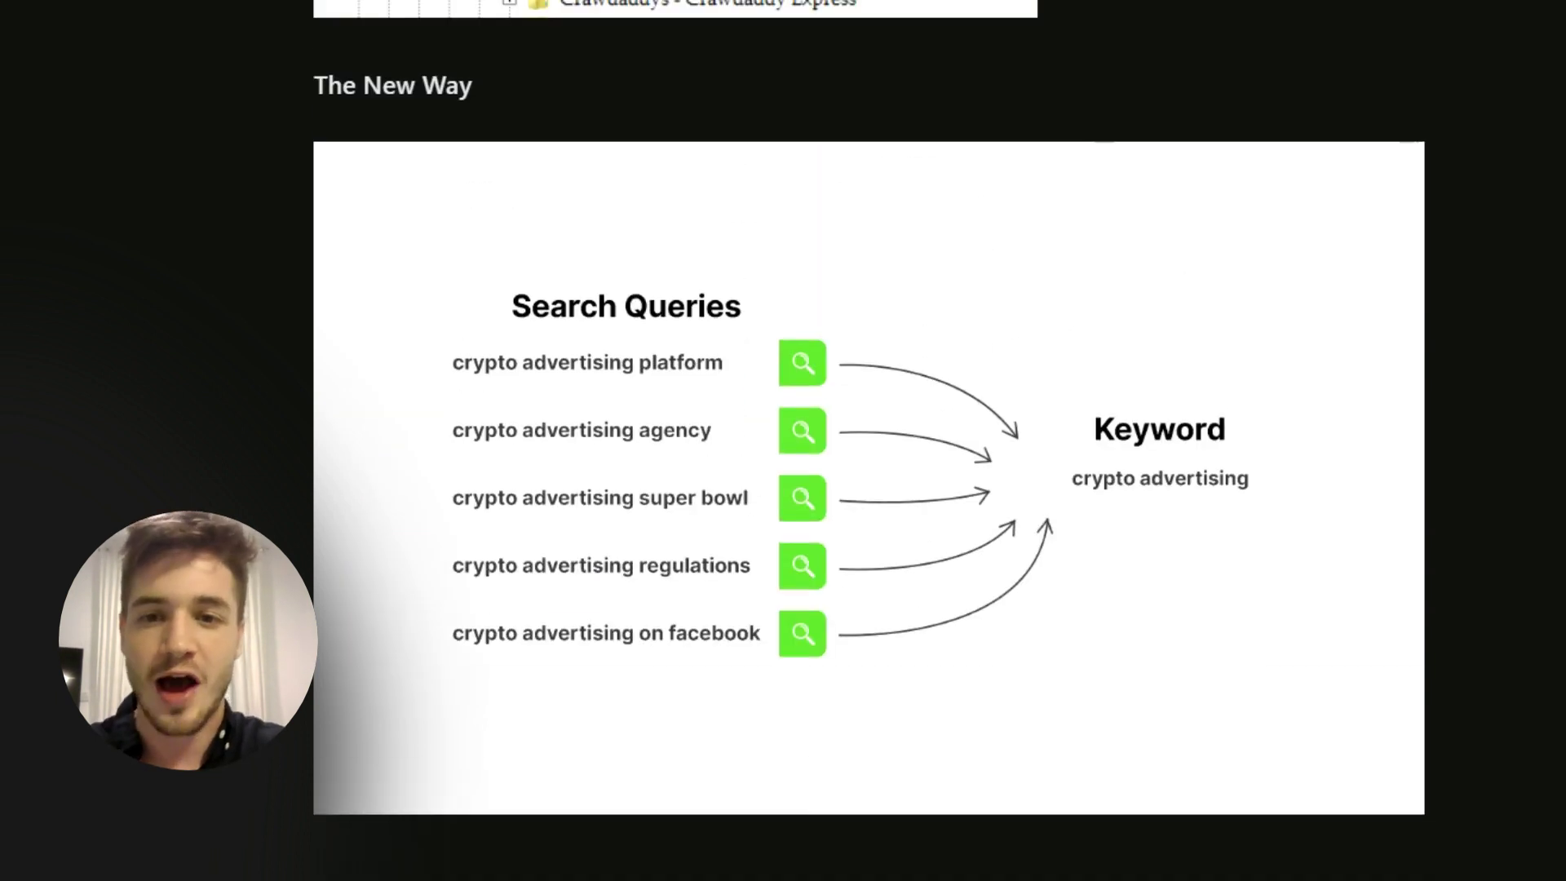
pyautogui.click(296, 226)
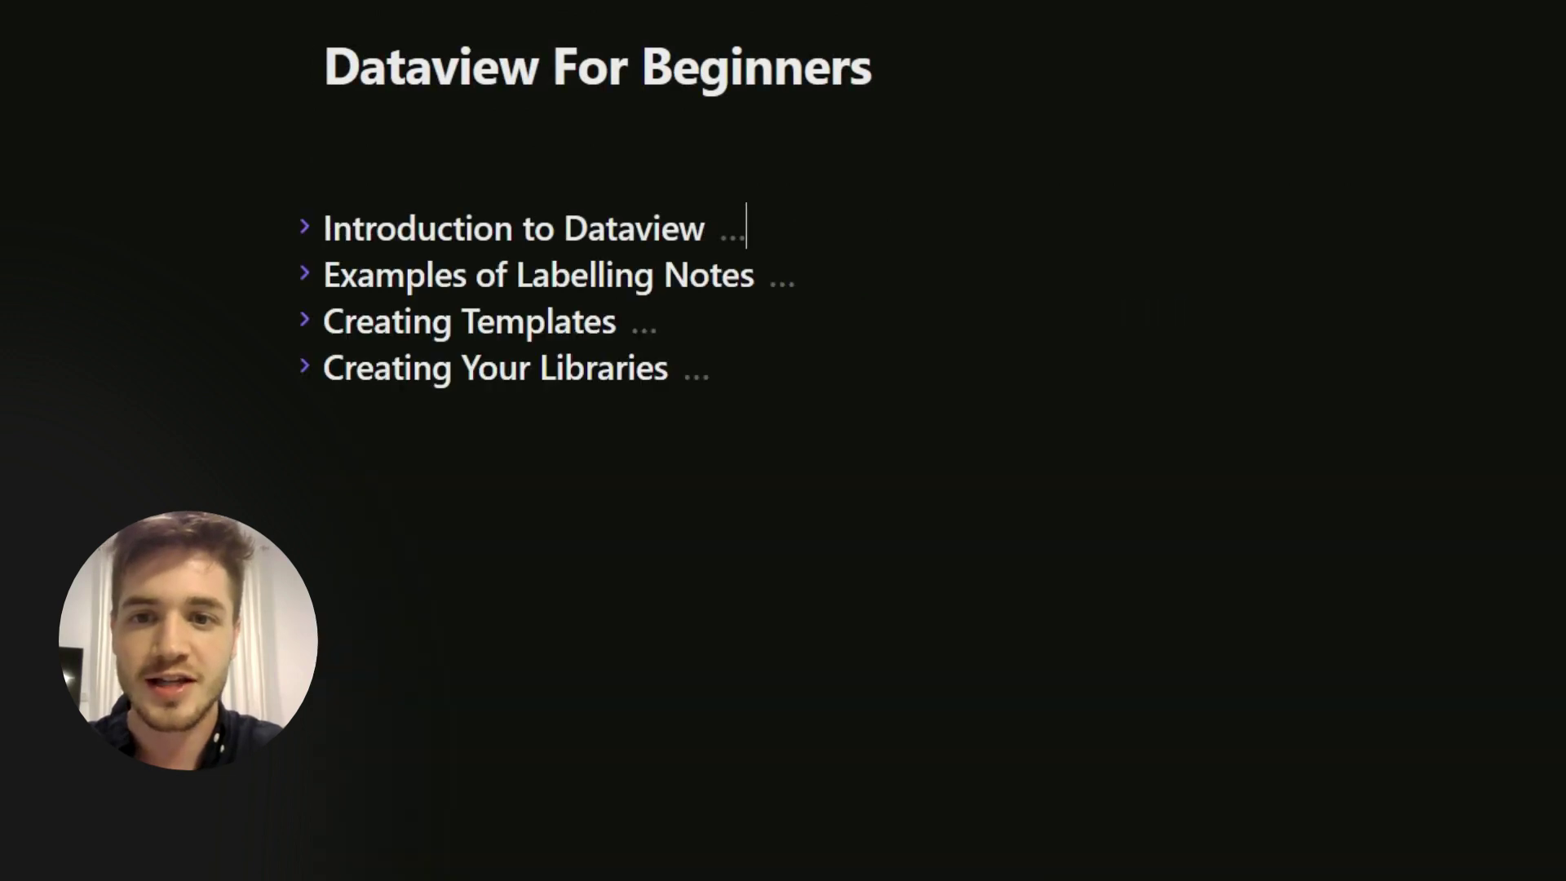
pyautogui.click(304, 273)
pyautogui.scroll(-1, 587, 441)
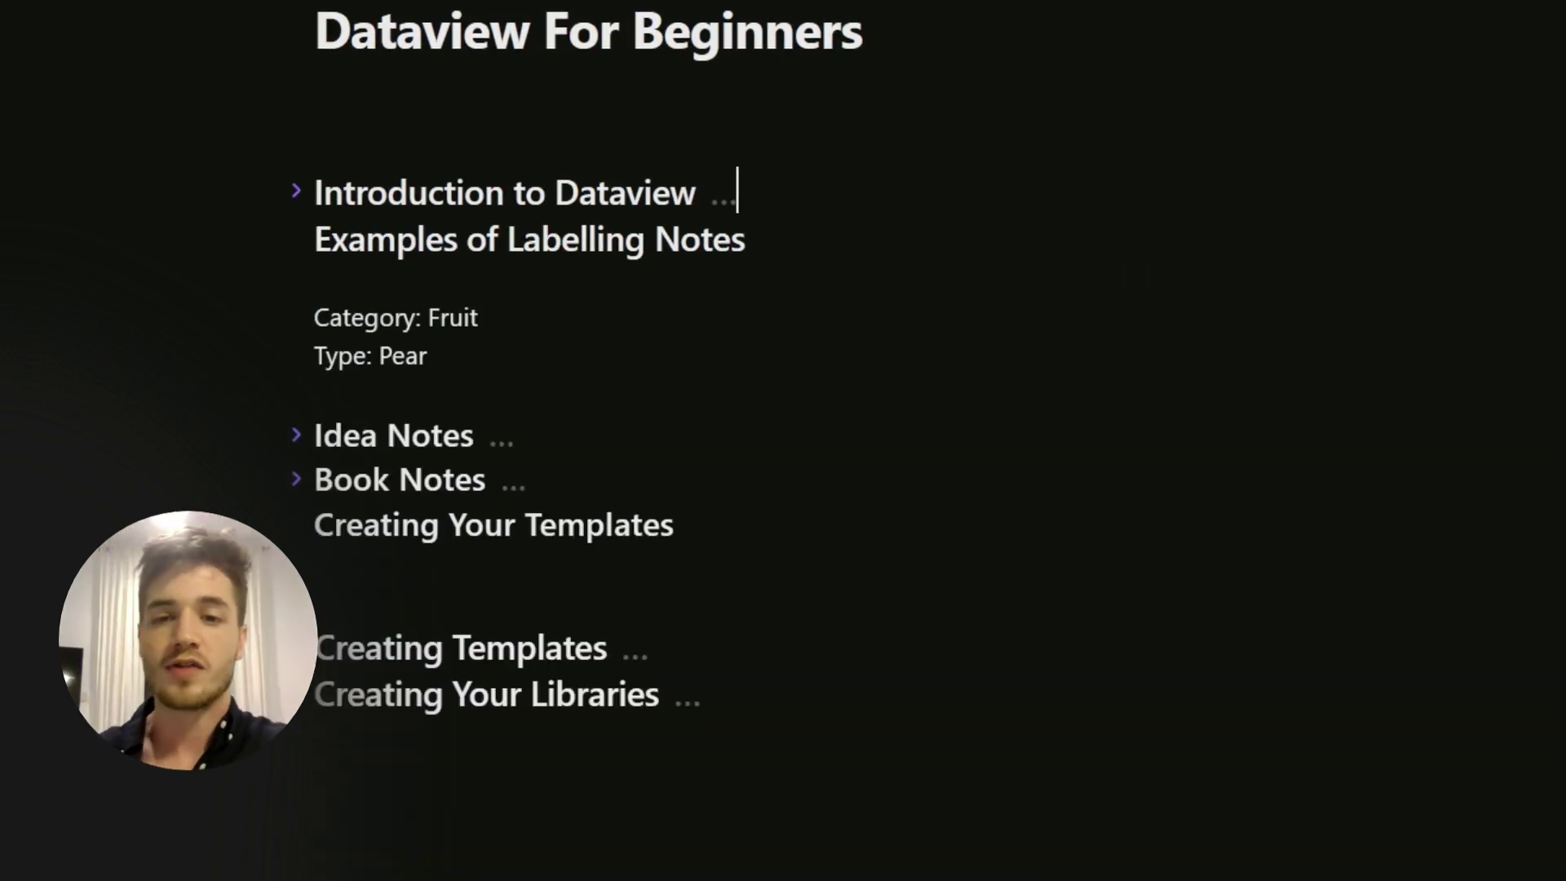
# Examine the sample fruit entries and their Category and Type labels under Examples of Labelling Notes
pyautogui.moveTo(427, 356); pyautogui.dragTo(314, 318)
pyautogui.click(342, 318)
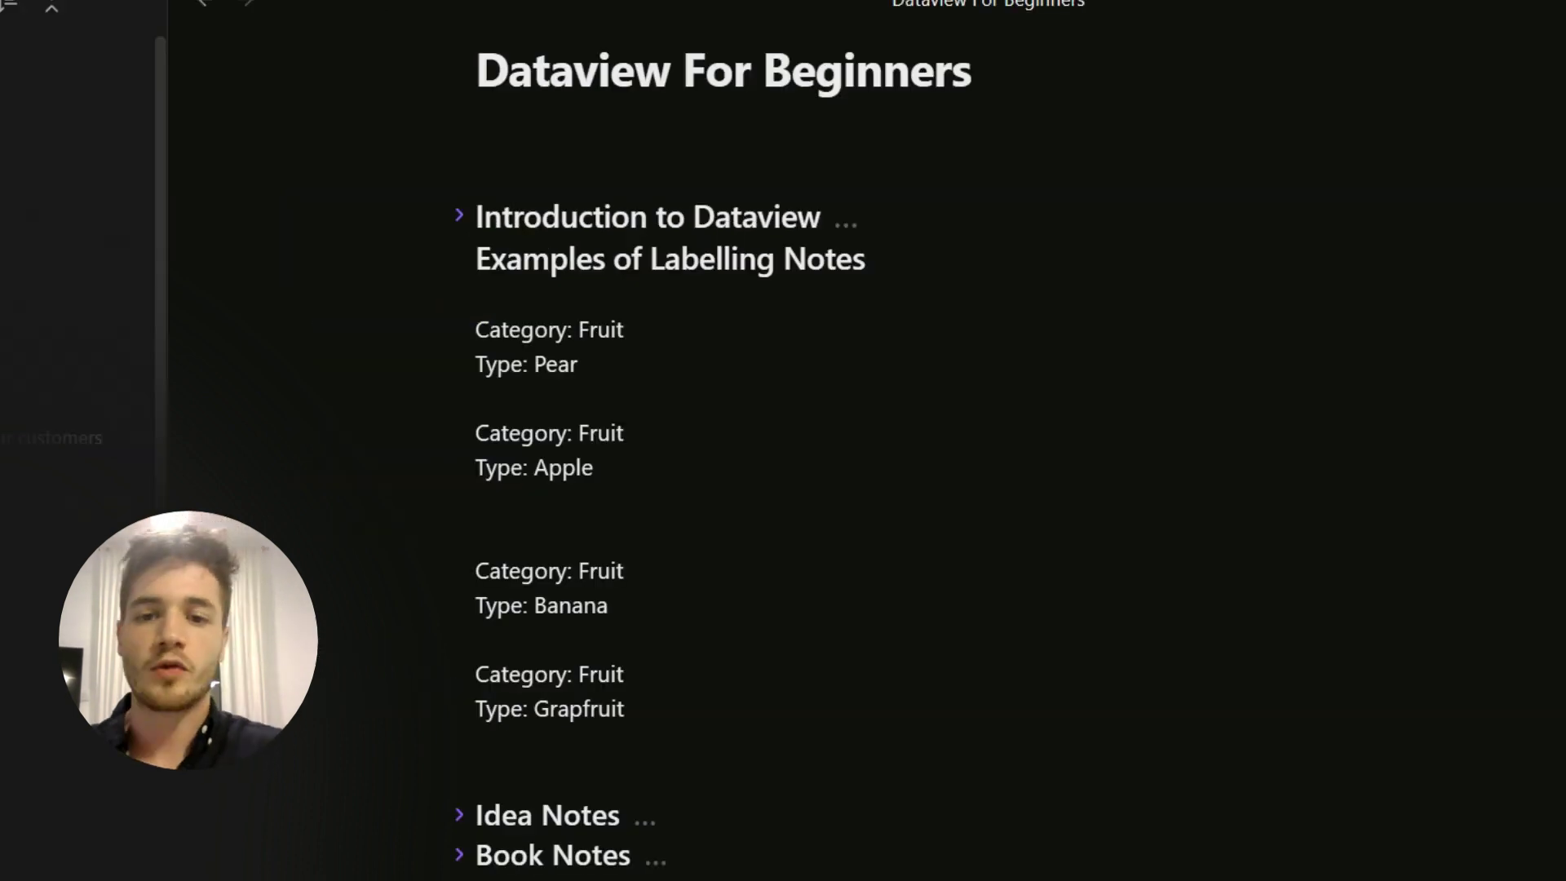
pyautogui.moveTo(608, 703); pyautogui.dragTo(476, 291)
pyautogui.moveTo(398, 255); pyautogui.dragTo(398, 298)
pyautogui.click(502, 342)
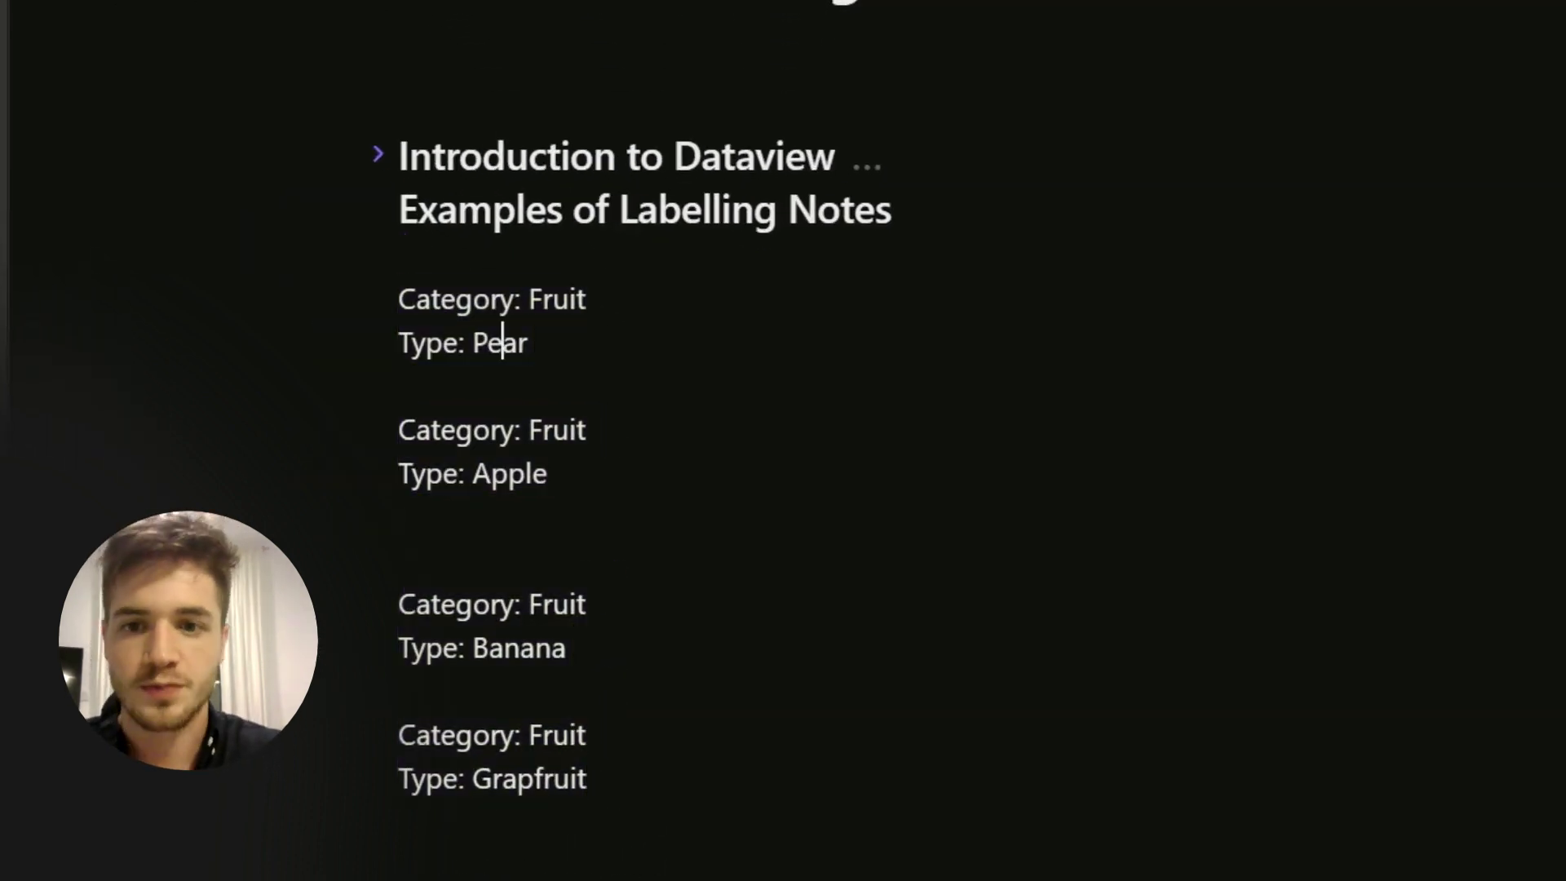
# Remove the extra blank line between the Apple and Banana entries and check the Banana entry's labels
pyautogui.click(399, 558)
pyautogui.press('BackSpace')
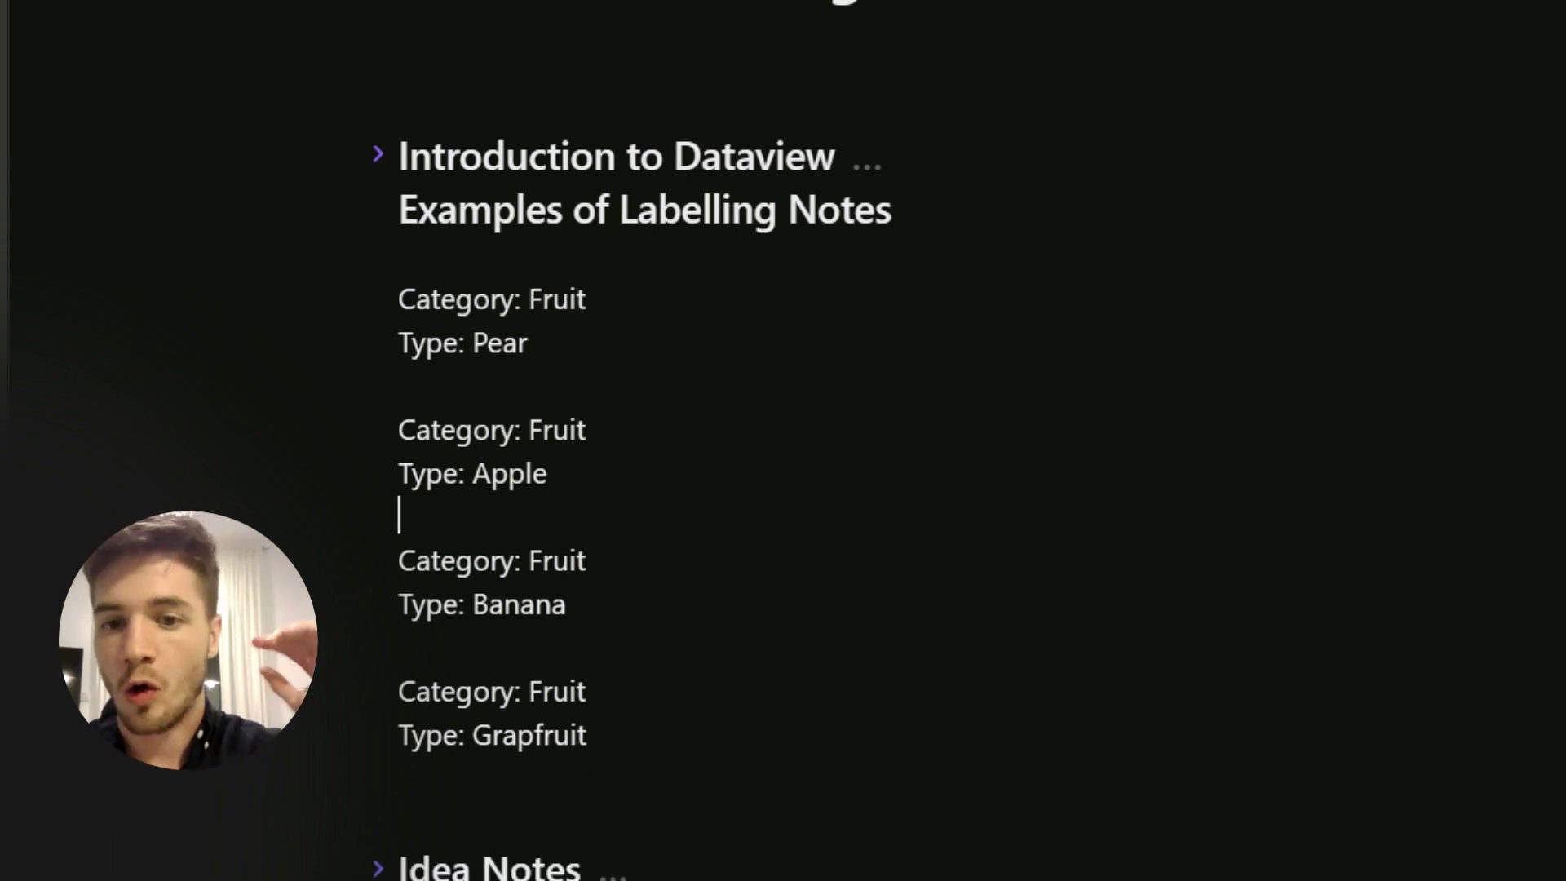
pyautogui.moveTo(521, 562); pyautogui.dragTo(398, 561)
pyautogui.click(576, 560)
pyautogui.click(542, 560)
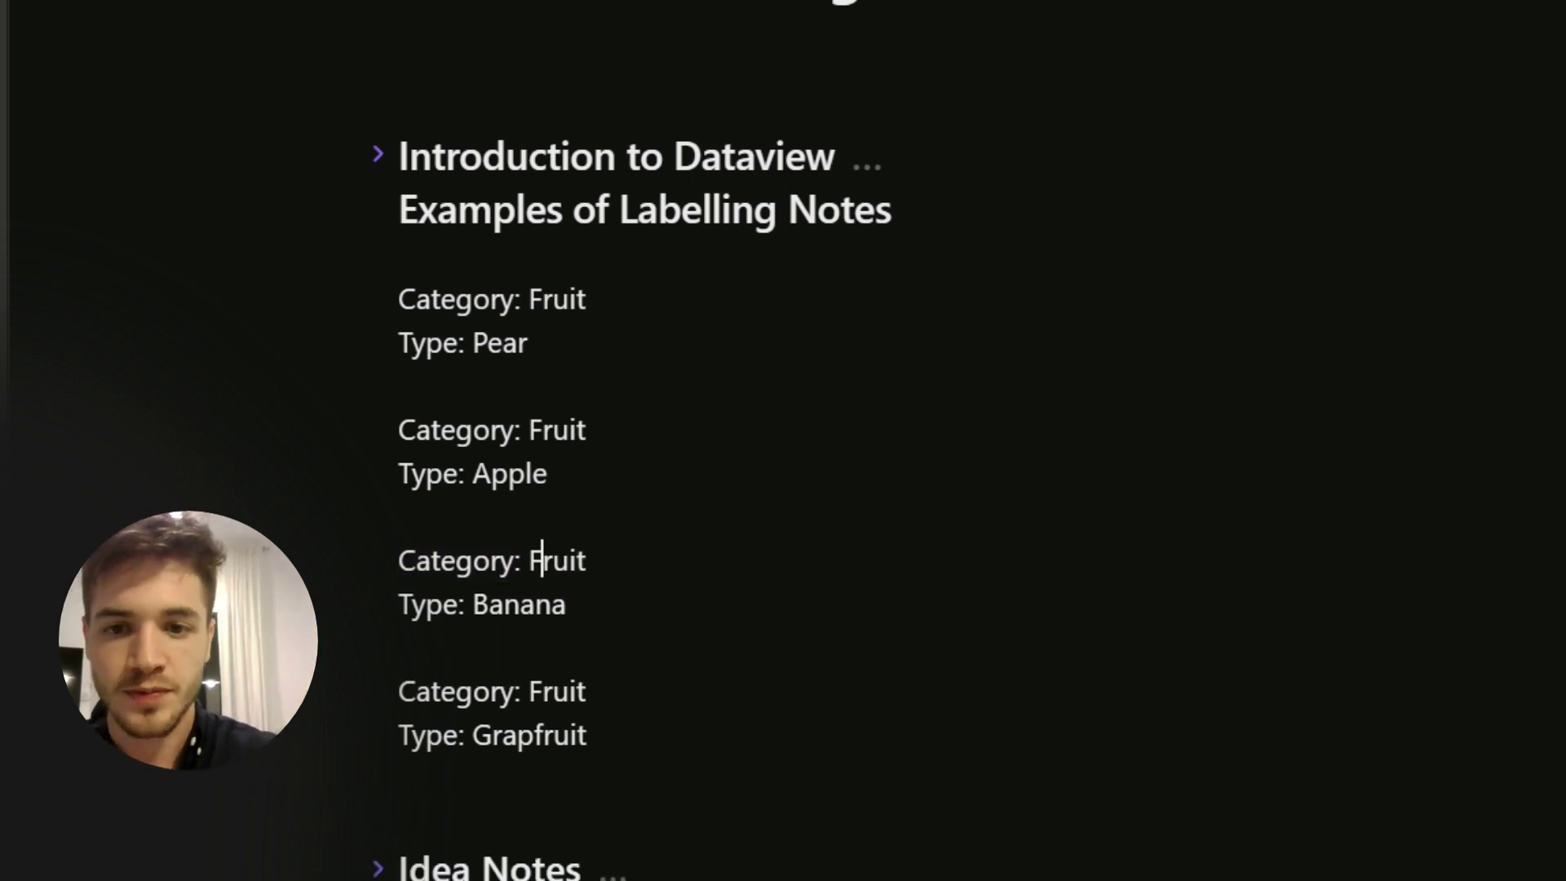
pyautogui.doubleClick(531, 604)
pyautogui.click(569, 605)
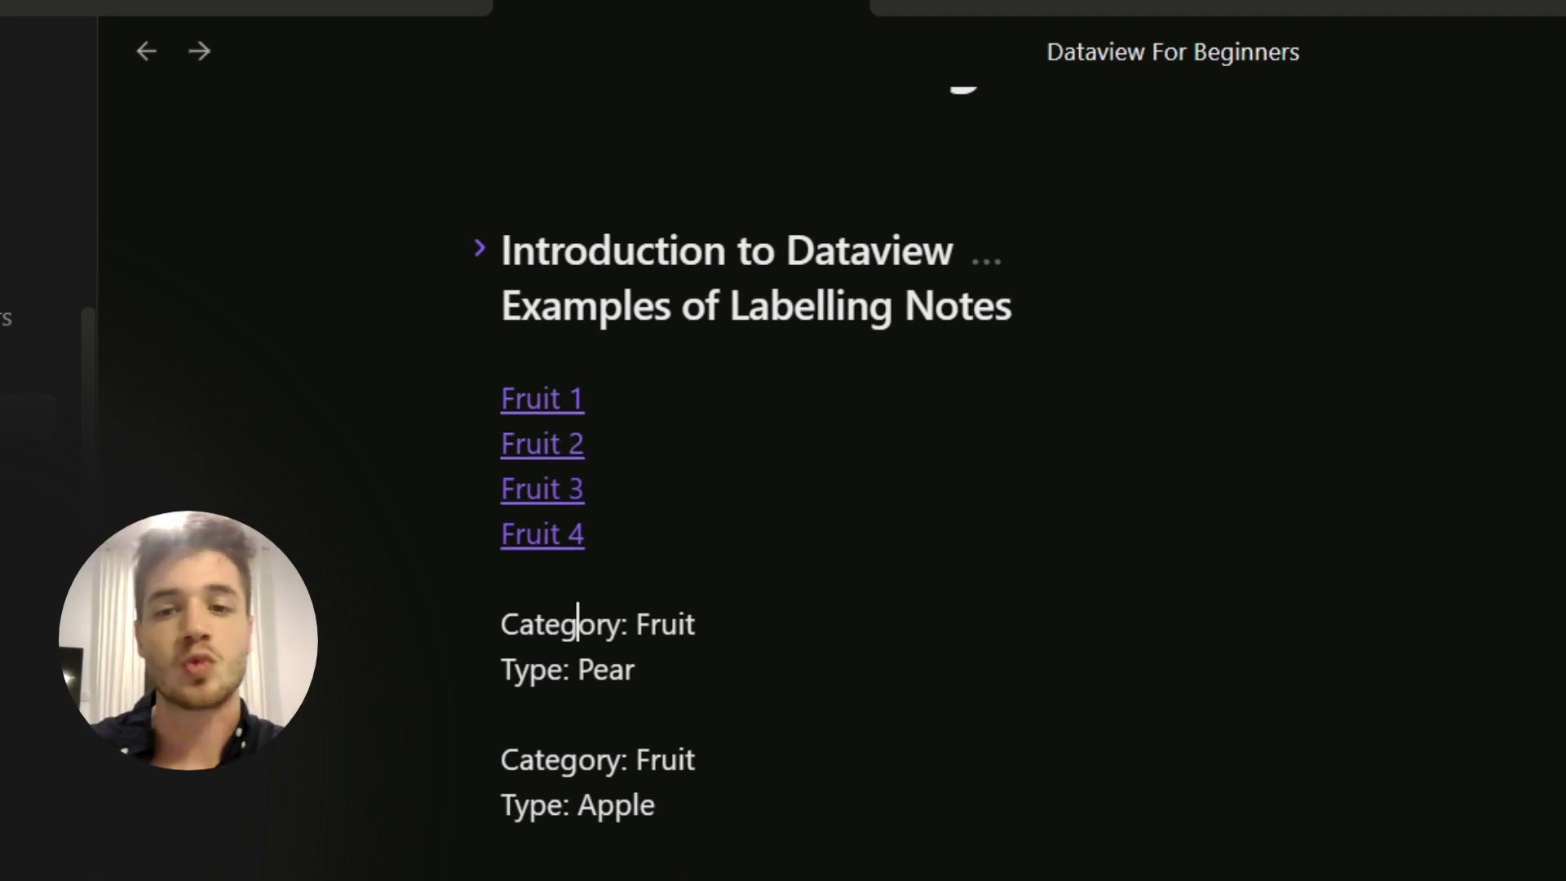
# Review the sample labels below the fruit links, and open the linked Fruit 1 note to examine its Type label
pyautogui.click(501, 624)
pyautogui.moveTo(502, 624); pyautogui.dragTo(700, 878)
pyautogui.click(571, 850)
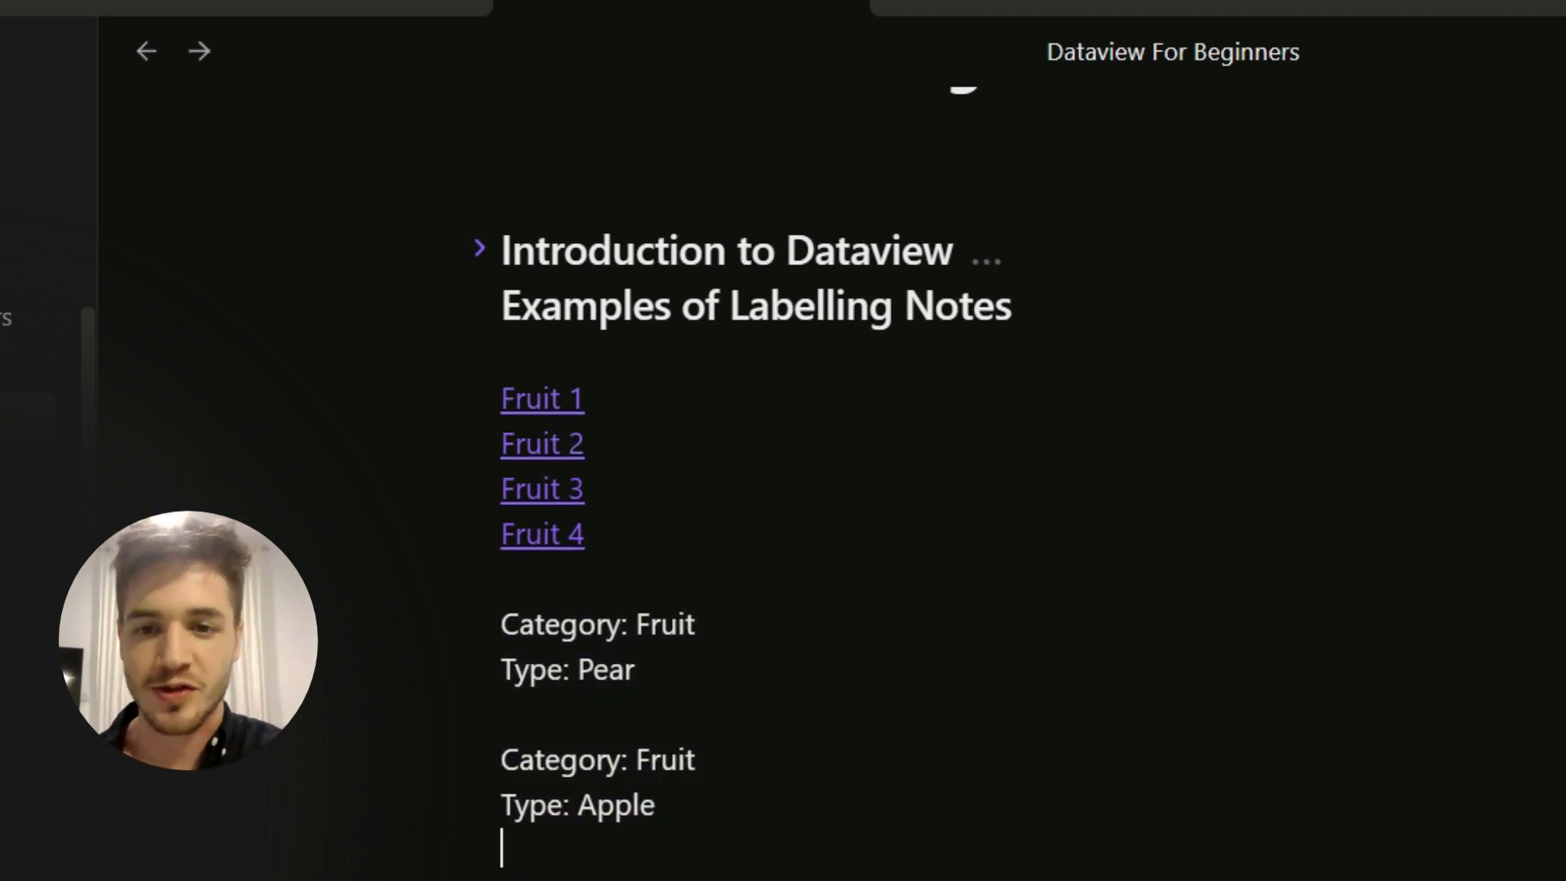
pyautogui.keyDown('ctrl'); pyautogui.click(542, 399); pyautogui.keyUp('ctrl')
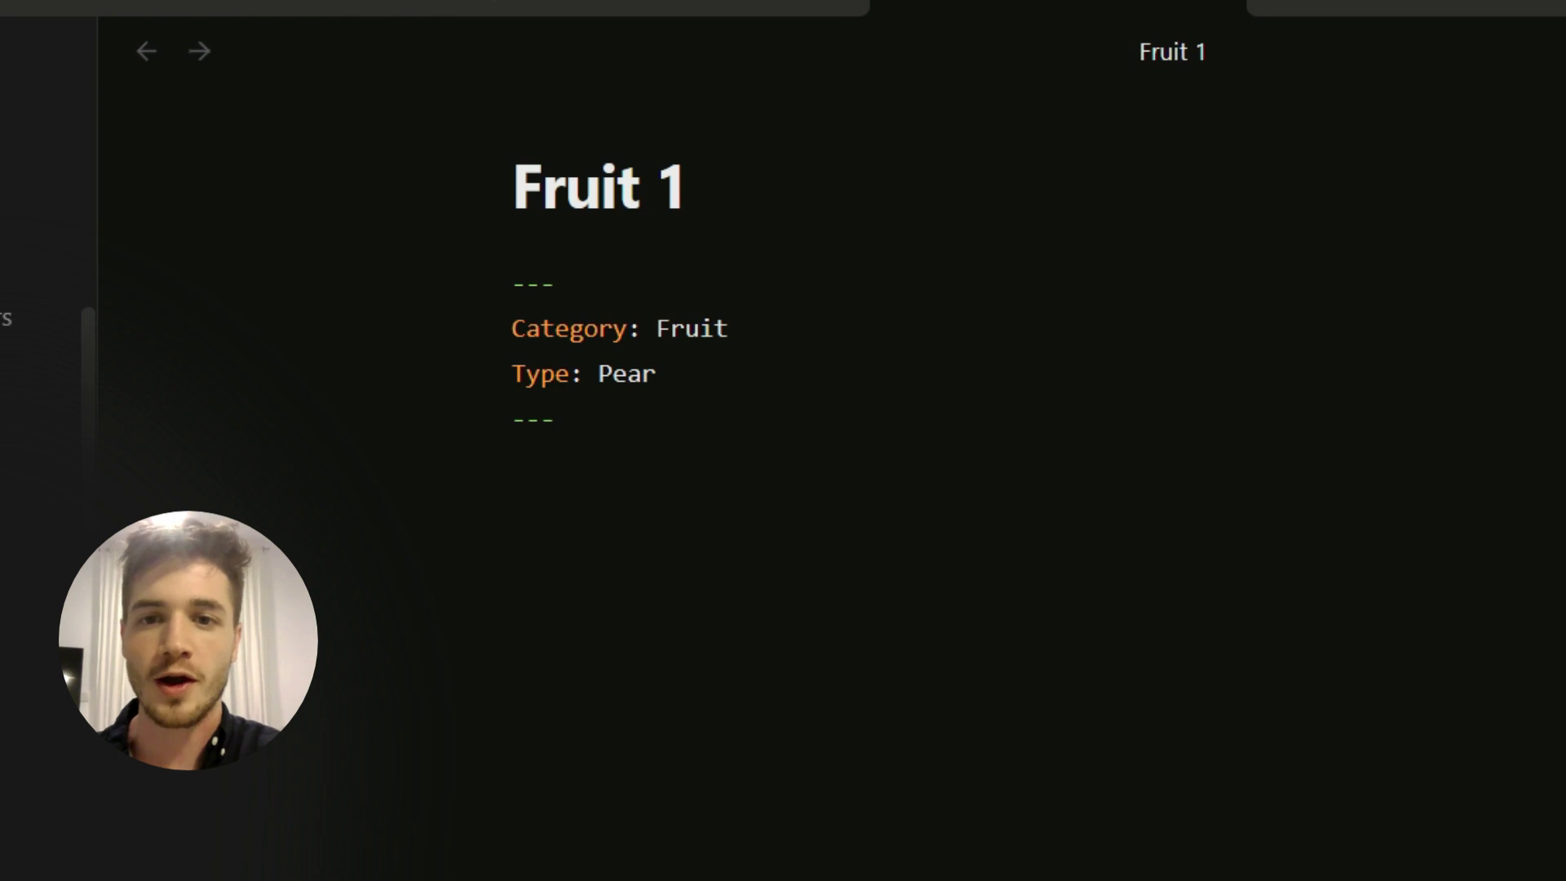
pyautogui.moveTo(539, 374); pyautogui.dragTo(657, 374)
pyautogui.click(627, 374)
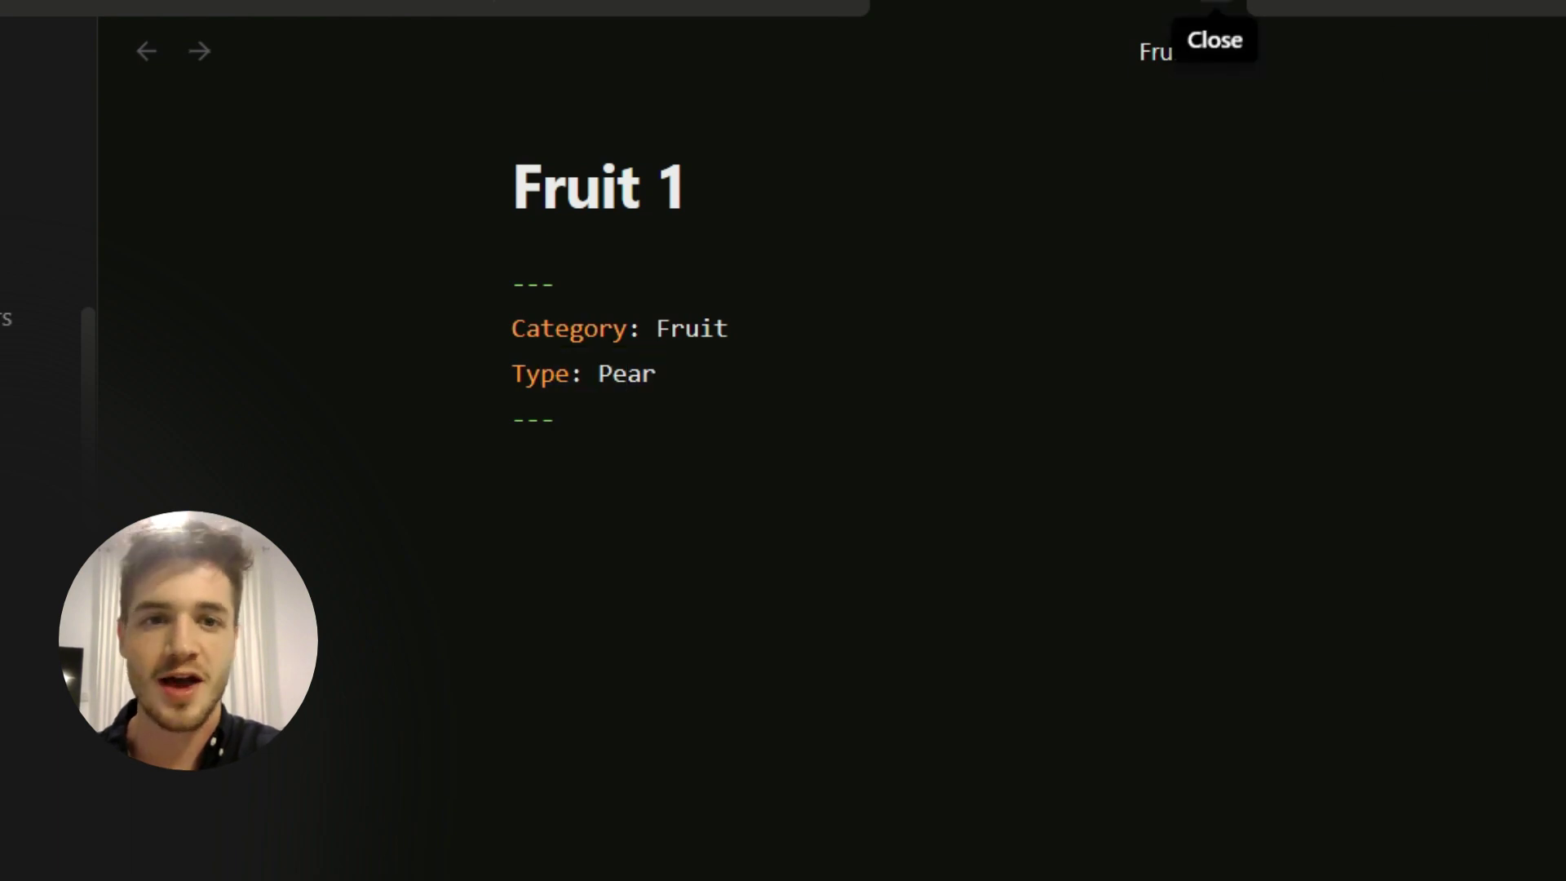
# Close the Fruit 1 note and delete the sample Category and Type entries below the four fruit links
pyautogui.click(1215, 8)
pyautogui.moveTo(653, 879); pyautogui.dragTo(500, 621)
pyautogui.press('BackSpace')
pyautogui.press('BackSpace')
pyautogui.press('Down')
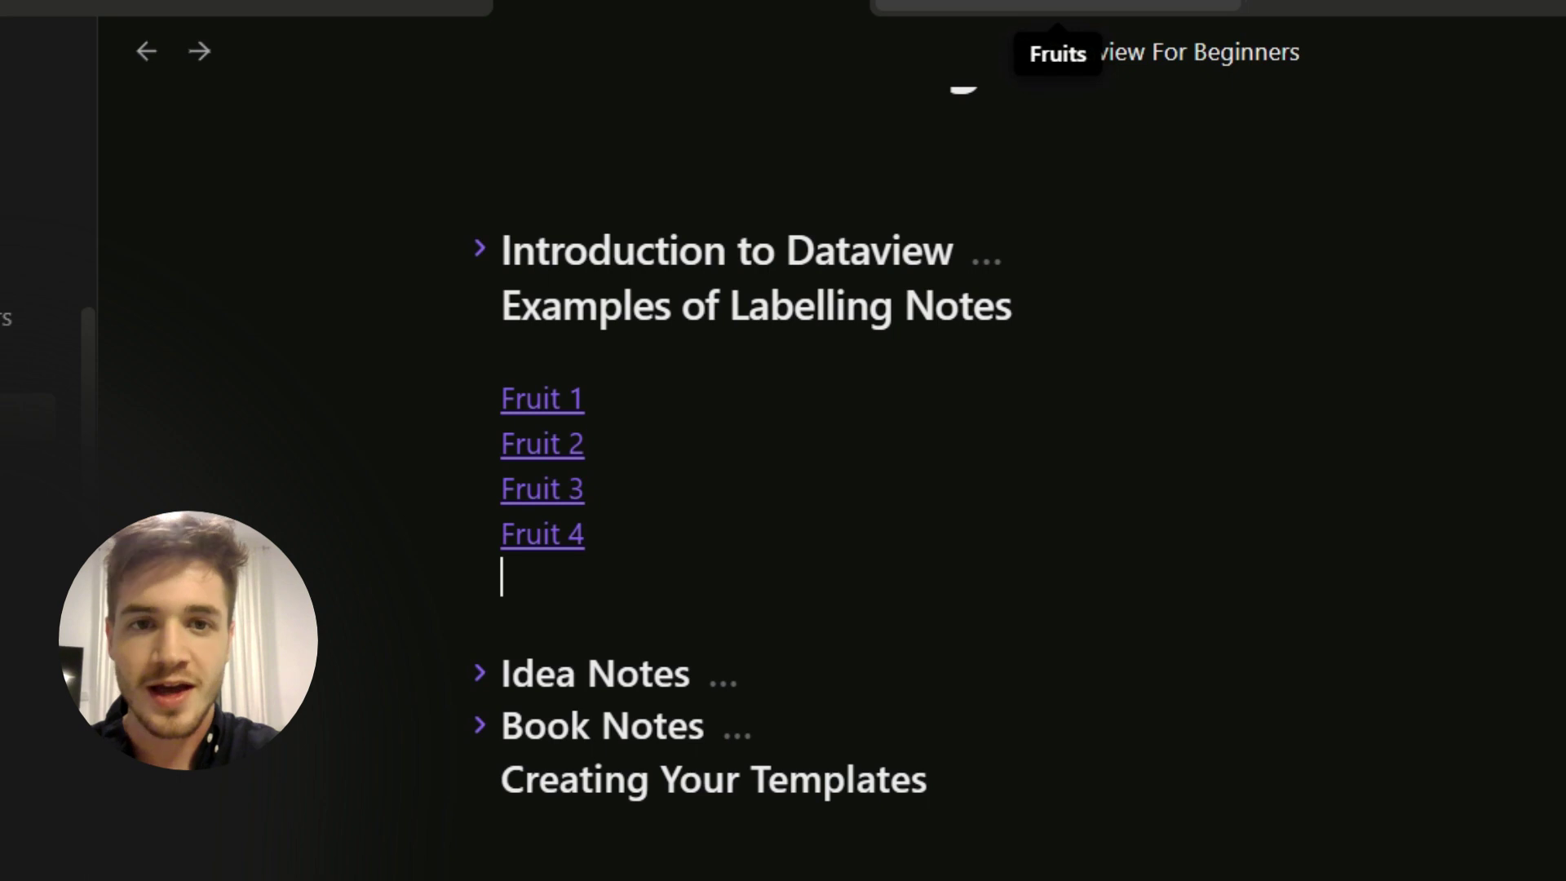
# Switch to the Fruits note and examine the File, date and Type columns of its table
pyautogui.click(1059, 3)
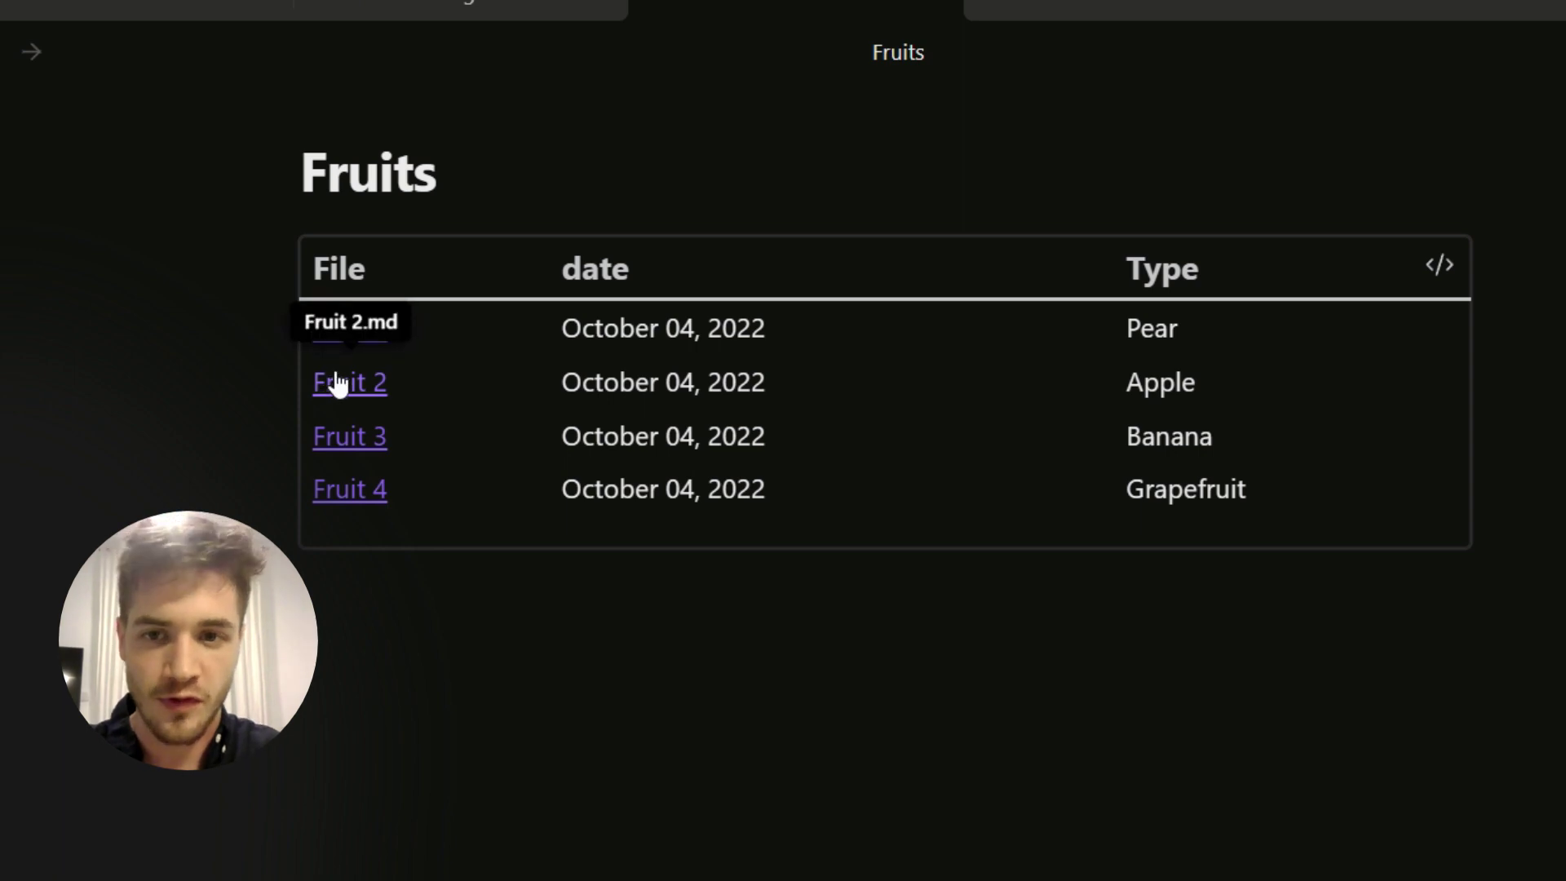
pyautogui.moveTo(356, 394)
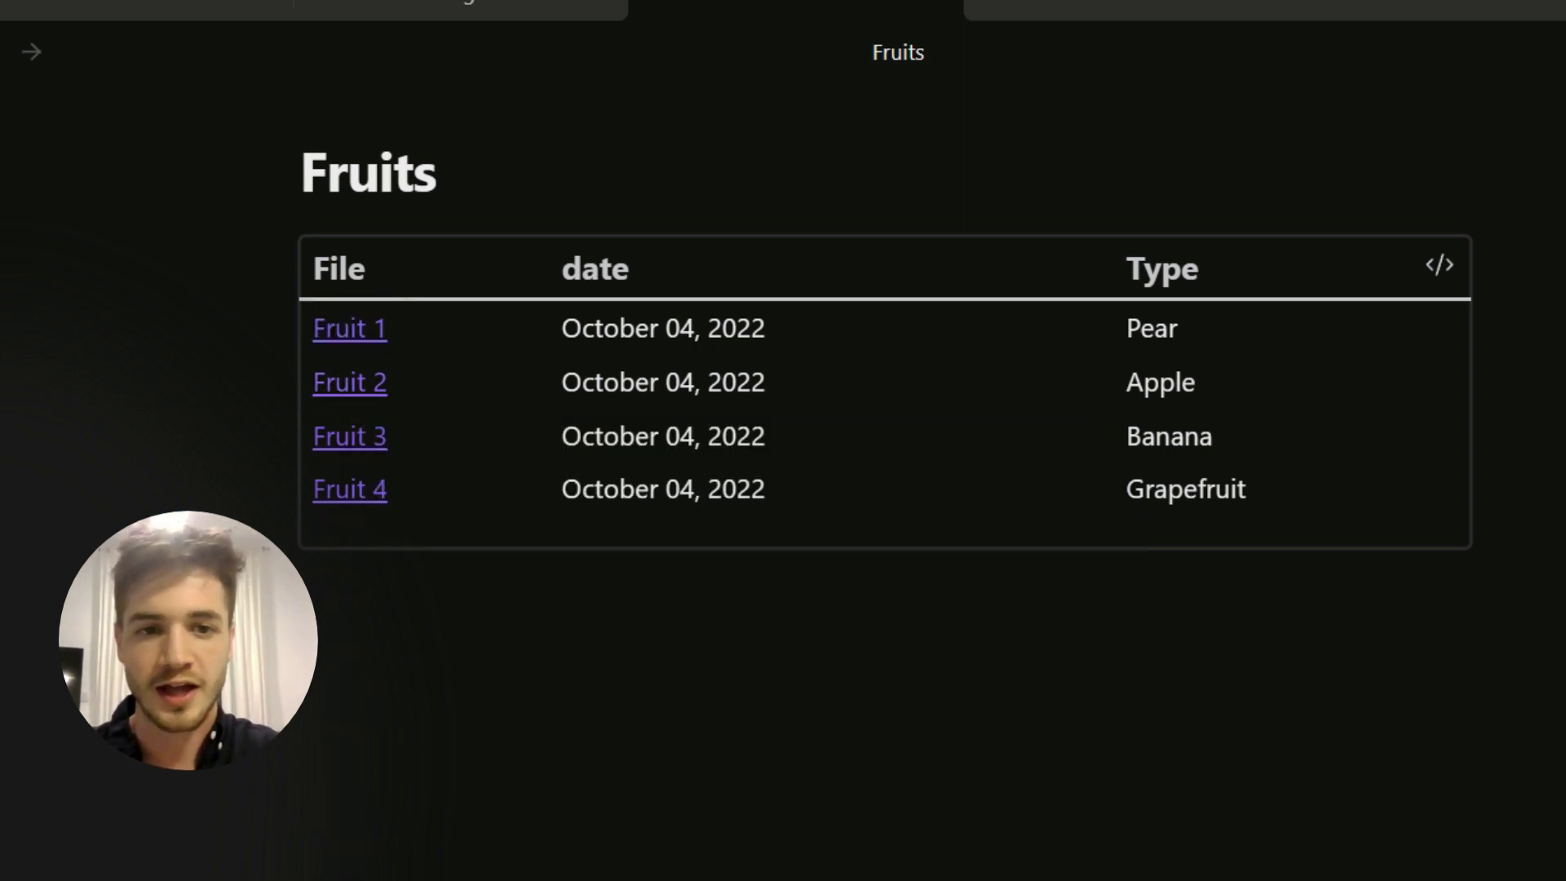
pyautogui.moveTo(1142, 329); pyautogui.dragTo(1250, 492)
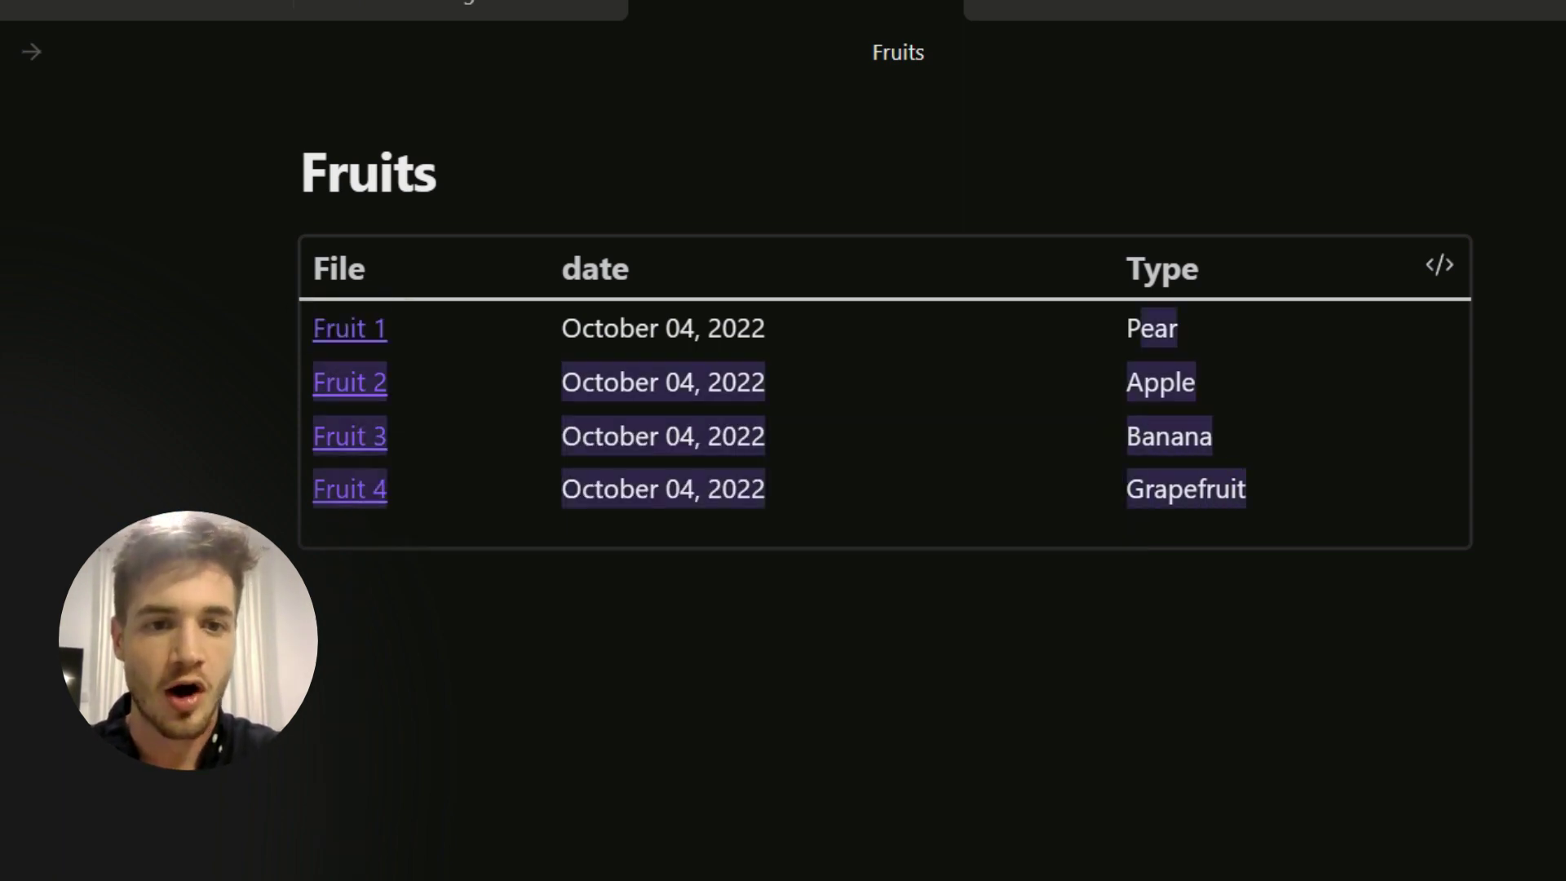
pyautogui.click(1257, 494)
pyautogui.moveTo(583, 328); pyautogui.dragTo(737, 436)
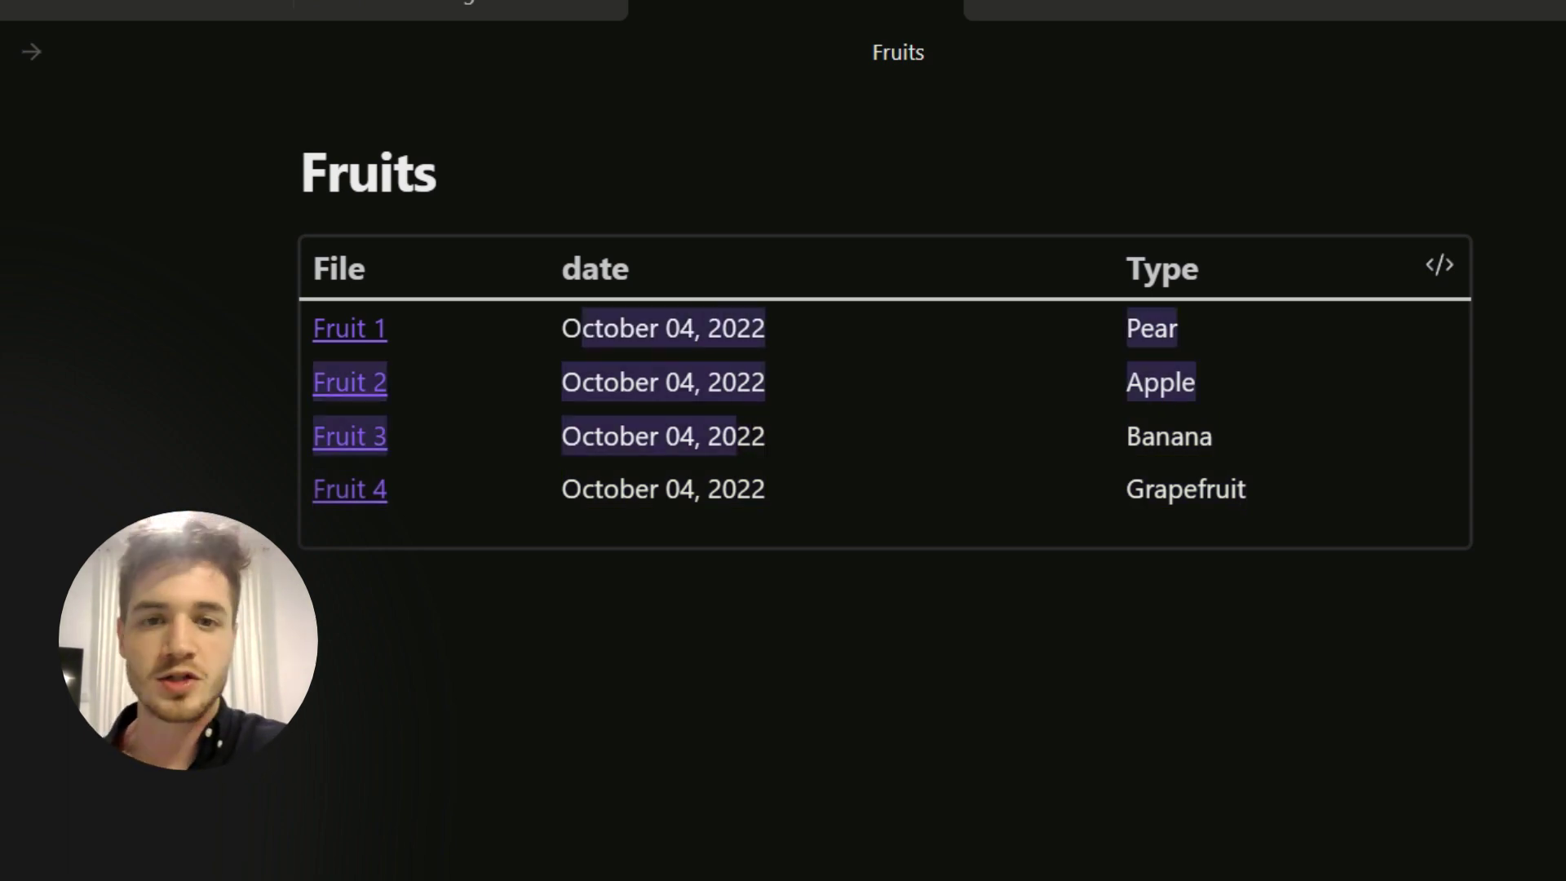
pyautogui.click(438, 173)
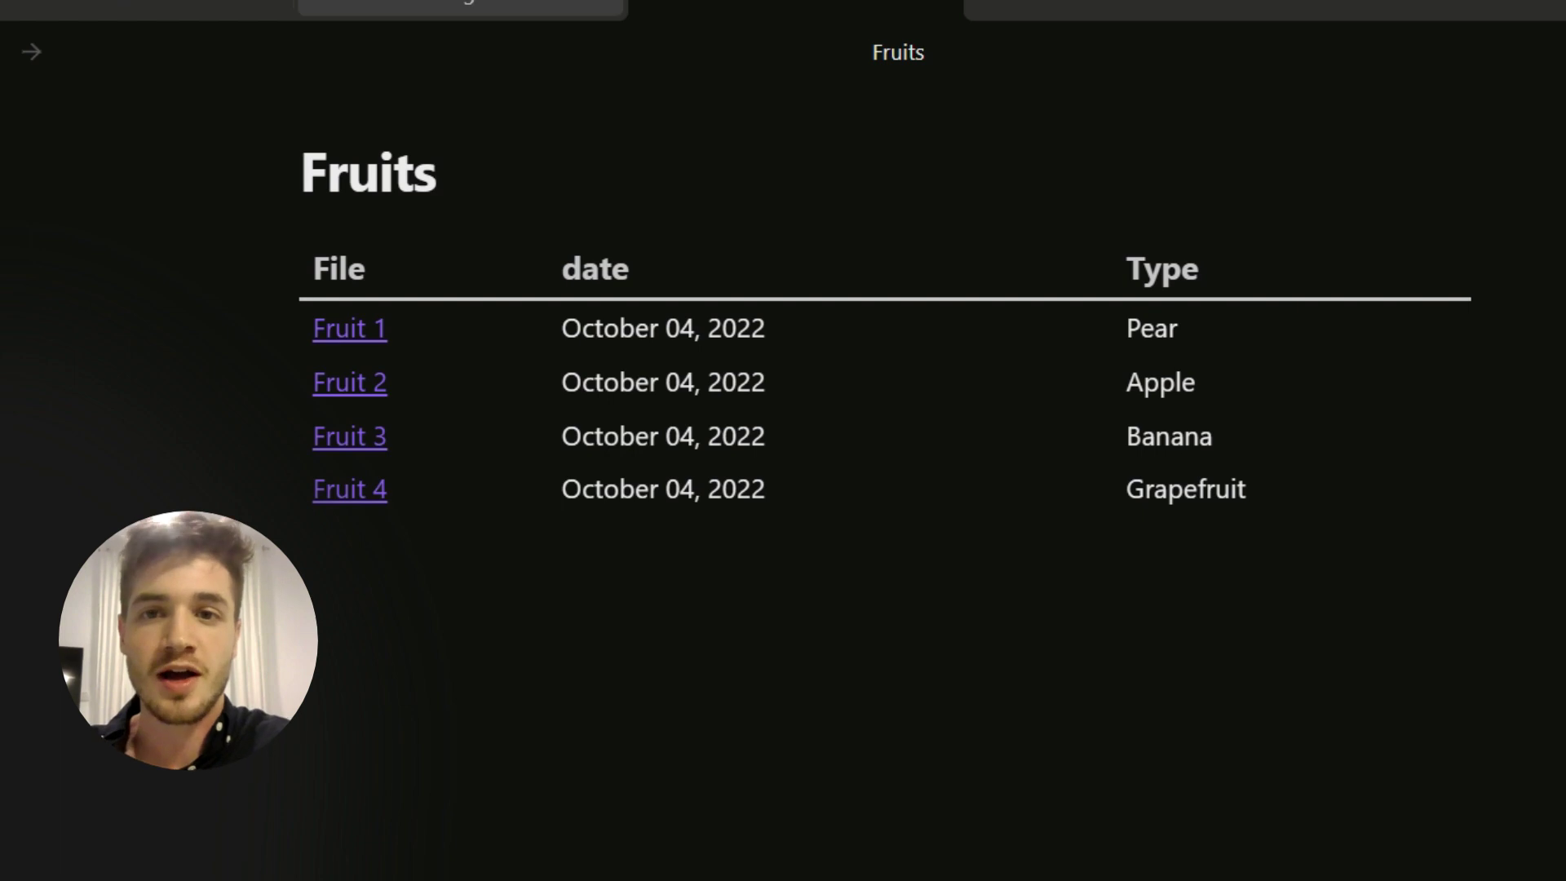
# Return to the Dataview For Beginners note and expand its Idea Notes section
pyautogui.click(461, 4)
pyautogui.click(337, 361)
pyautogui.click(411, 340)
pyautogui.moveTo(349, 380); pyautogui.dragTo(310, 258)
pyautogui.click(349, 380)
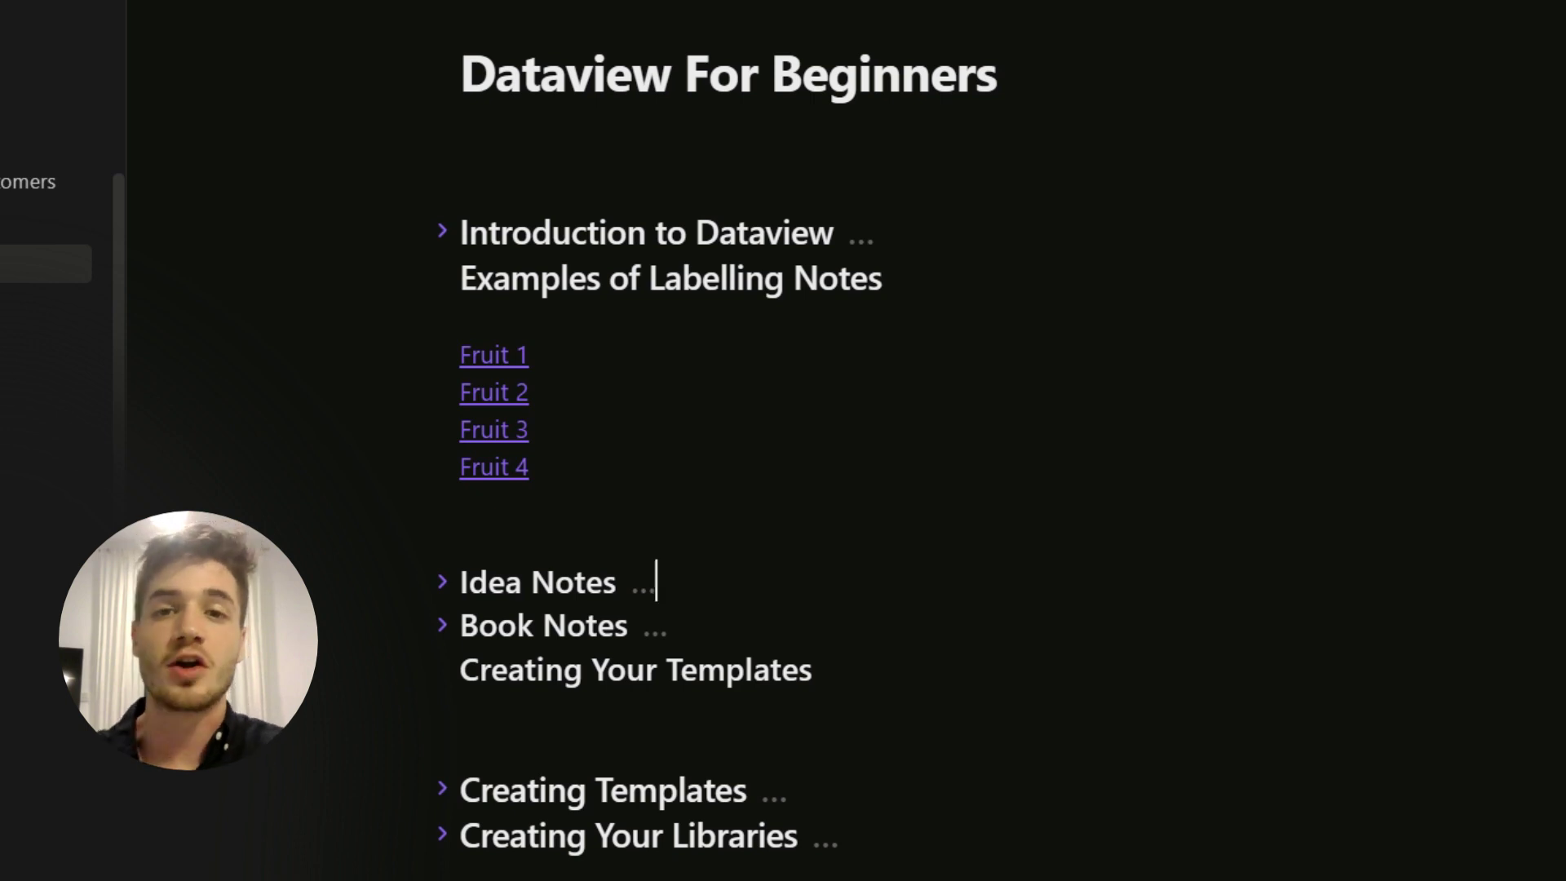
pyautogui.scroll(-1, 718, 429)
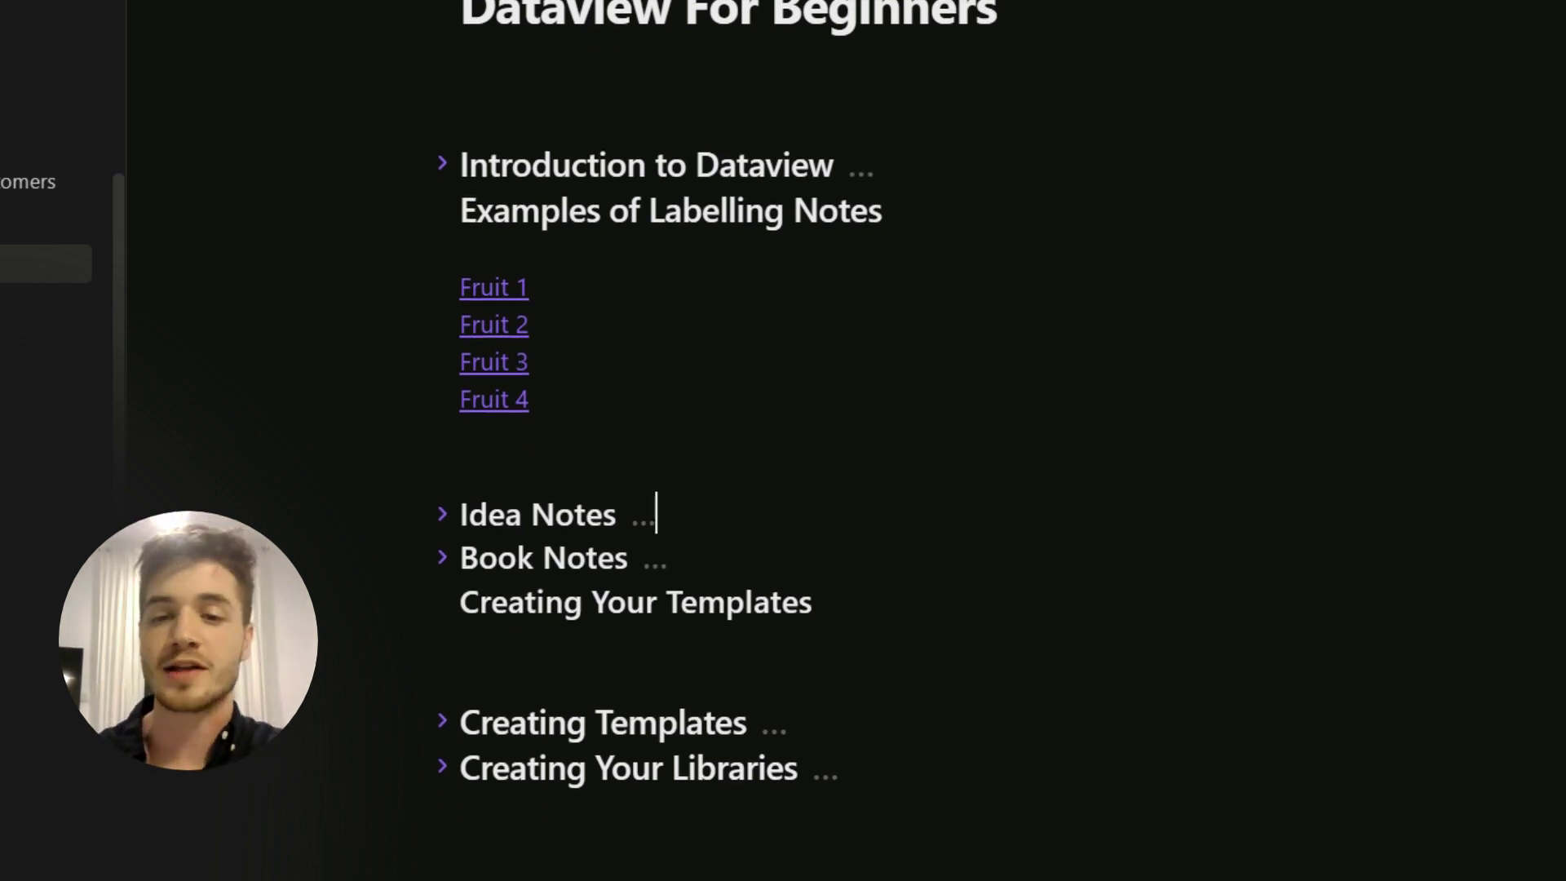
pyautogui.click(442, 514)
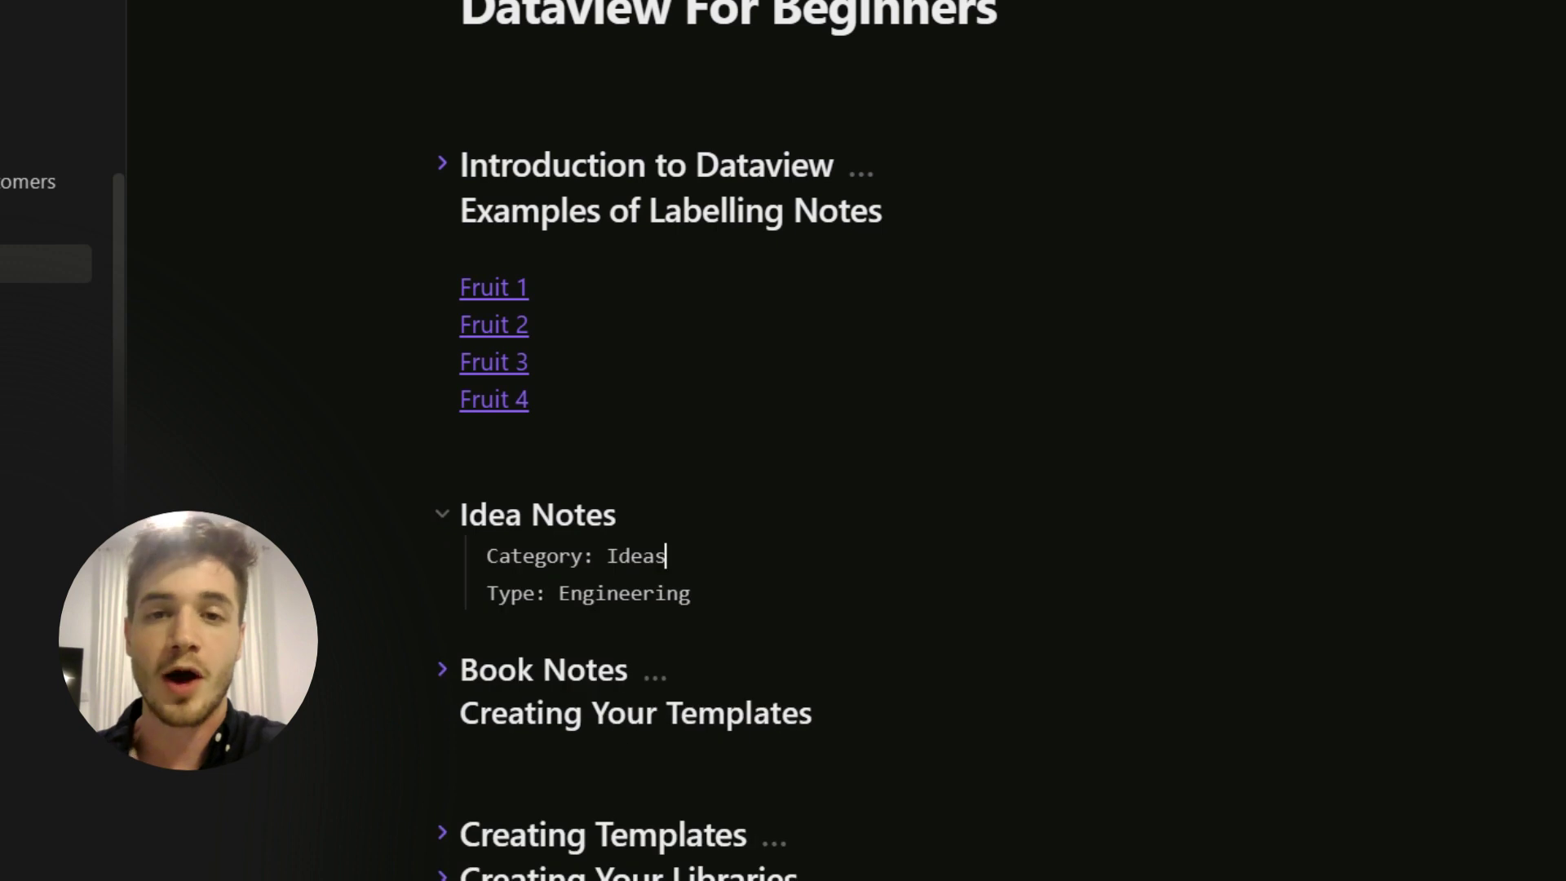
# Examine the Category and Type labels in the Idea Notes example
pyautogui.scroll(-2, 442, 514)
pyautogui.moveTo(498, 403); pyautogui.dragTo(667, 404)
pyautogui.click(595, 440)
pyautogui.click(461, 473)
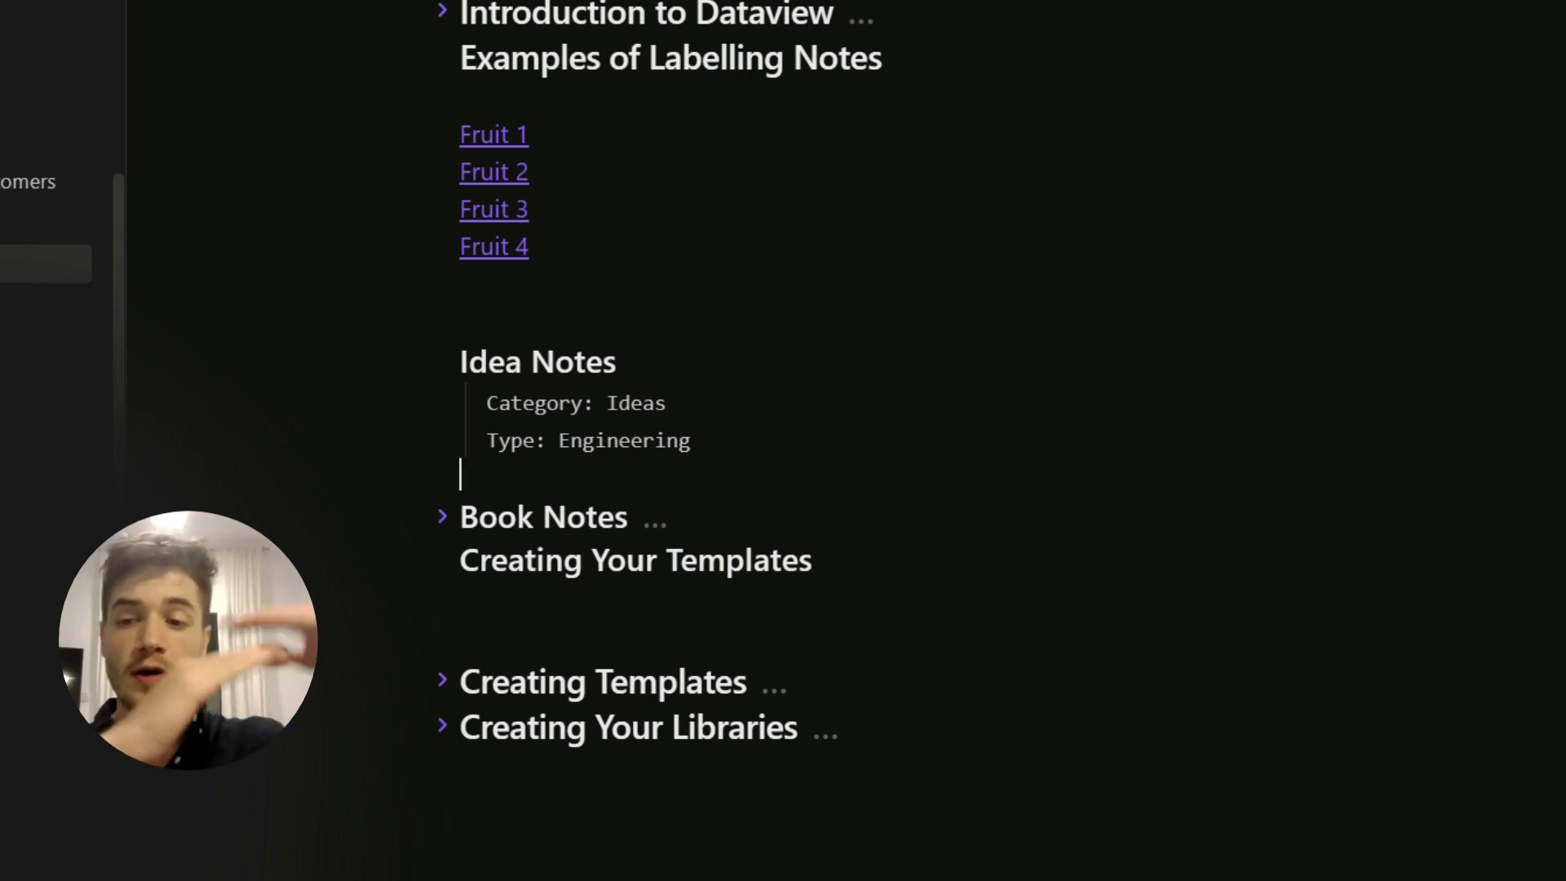
pyautogui.moveTo(558, 440); pyautogui.dragTo(690, 441)
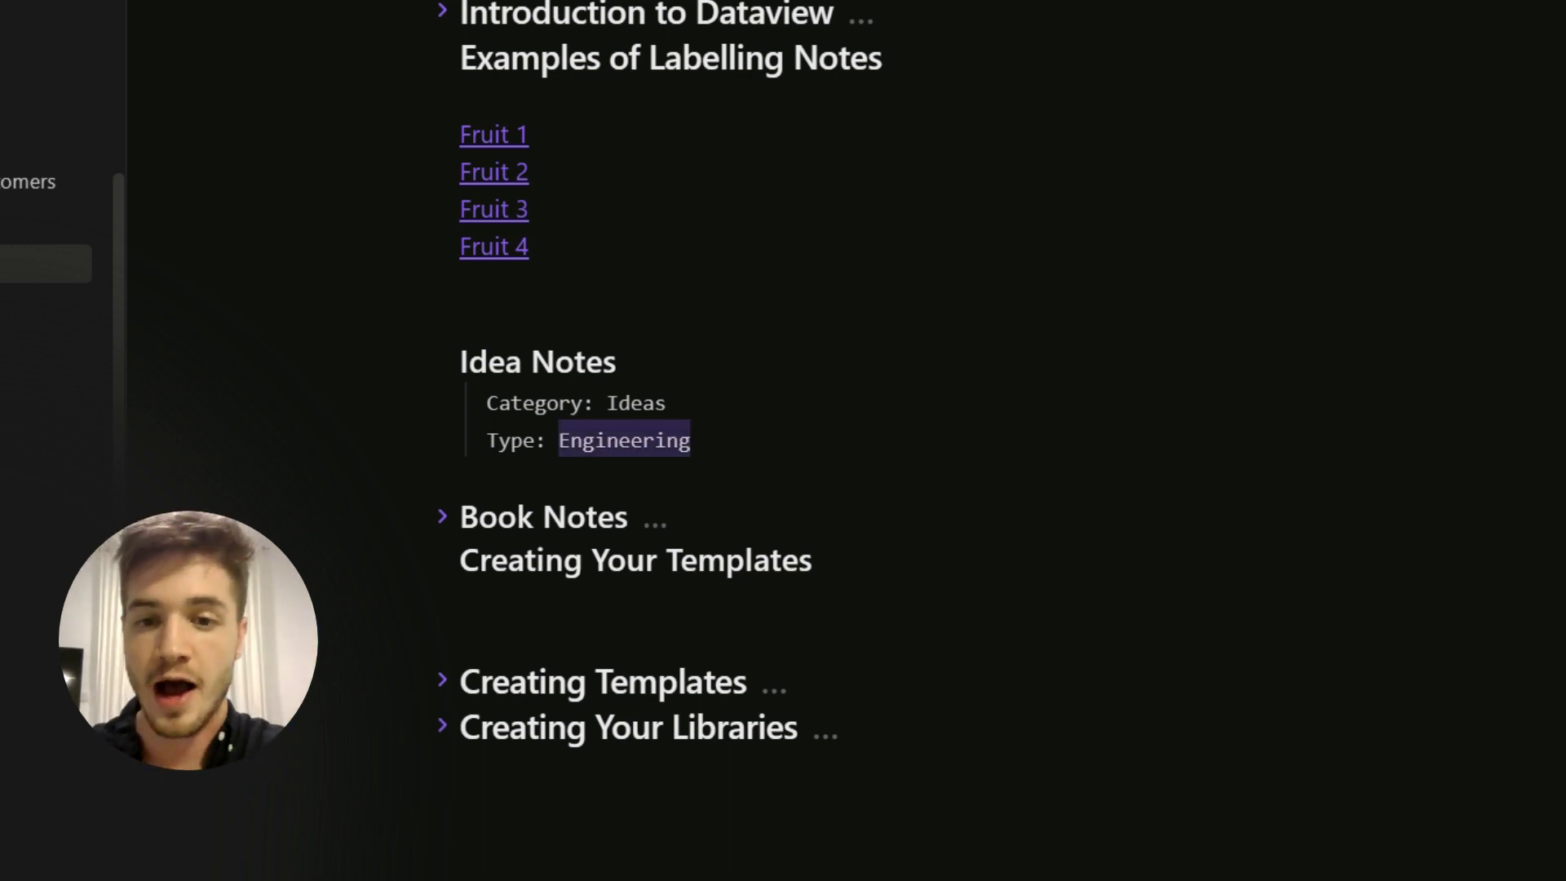
pyautogui.click(690, 440)
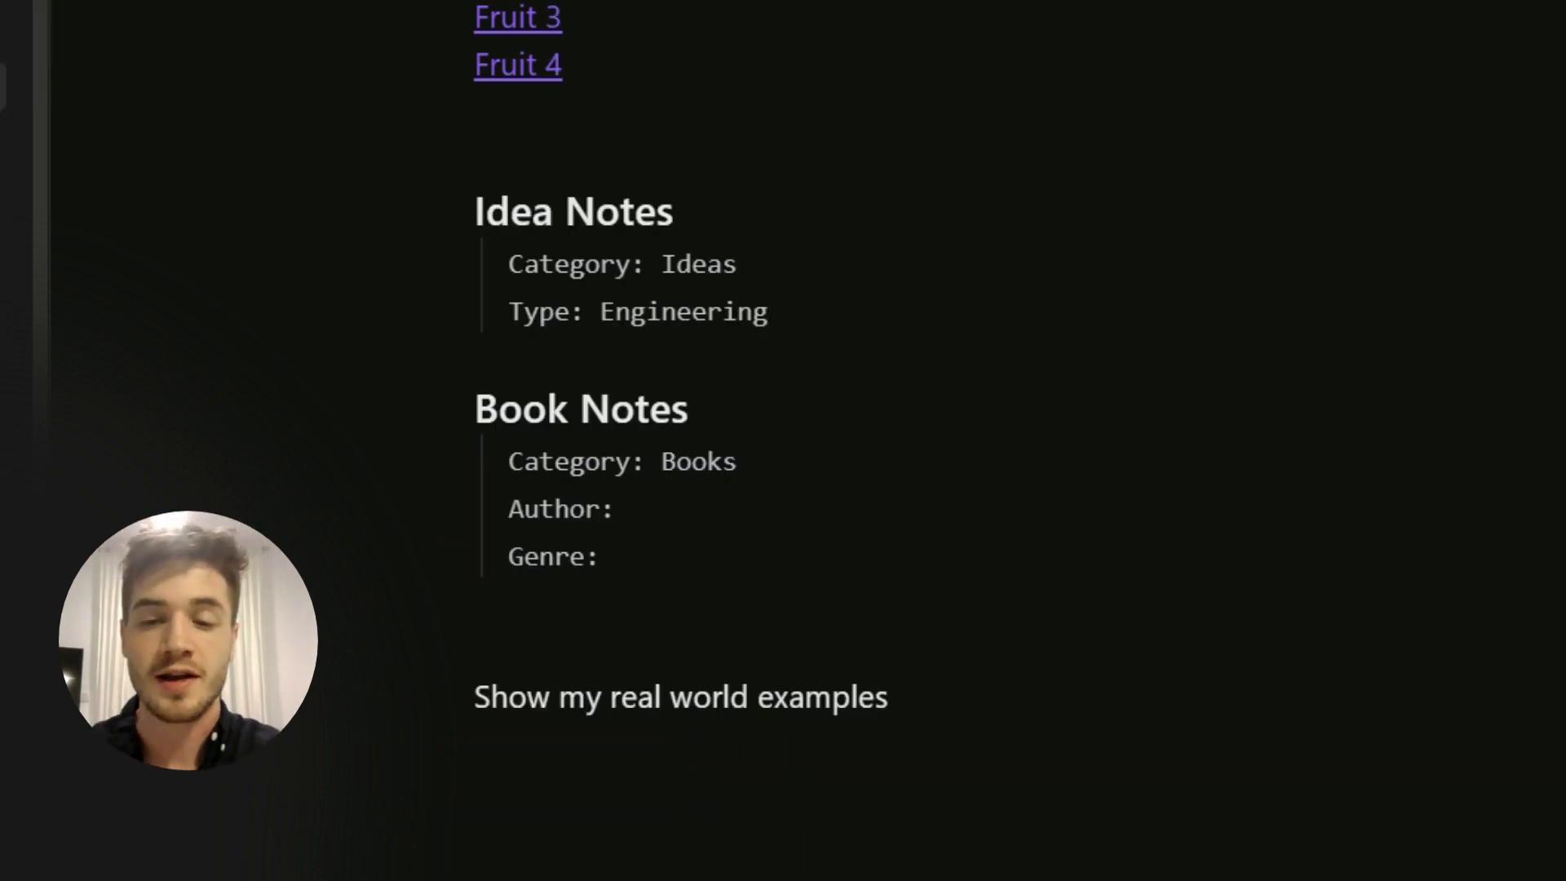
# Examine the Category and Author labels in the Book Notes example
pyautogui.moveTo(524, 462); pyautogui.dragTo(692, 462)
pyautogui.click(721, 462)
pyautogui.click(614, 509)
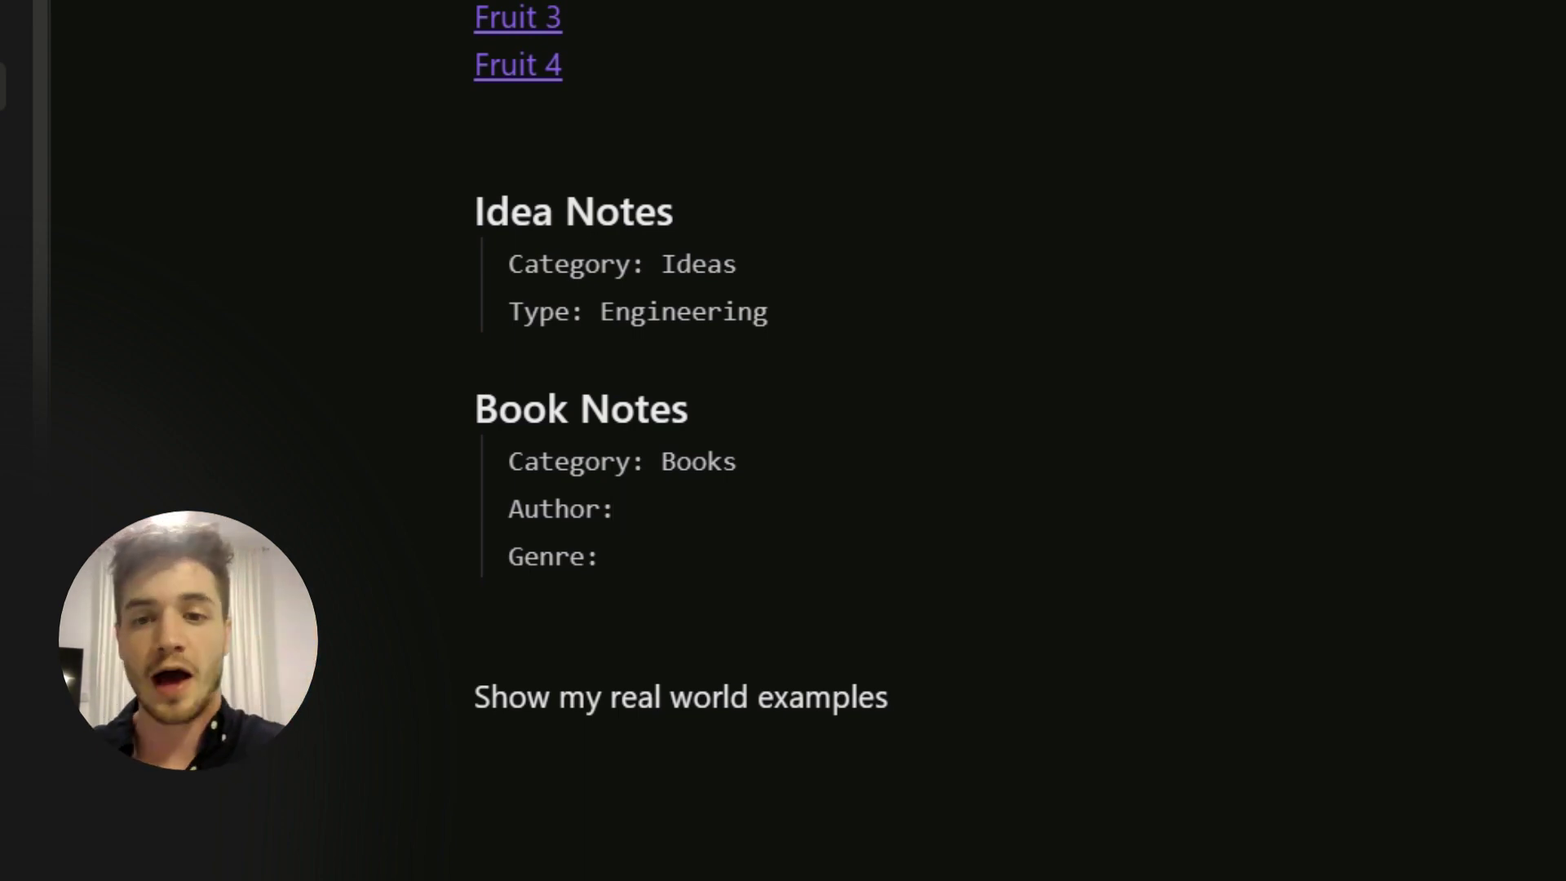
# Find and open the Libraries/Books note, and look through its reading list and library table
pyautogui.hotkey('ctrl', 'o')
pyautogui.write('books')
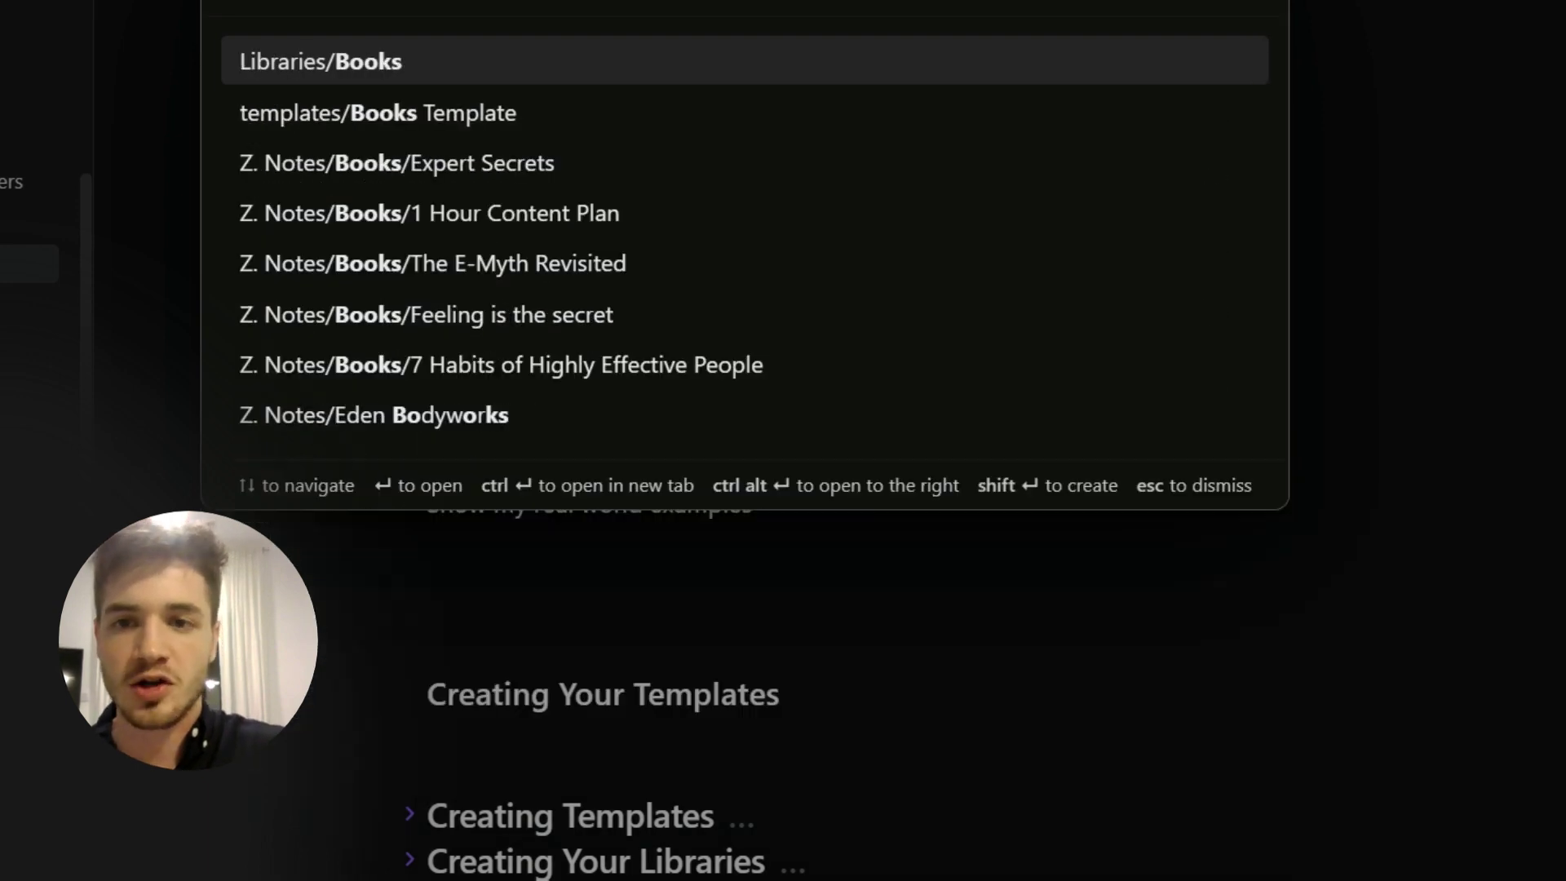
pyautogui.press('Return')
pyautogui.scroll(-10, 783, 441)
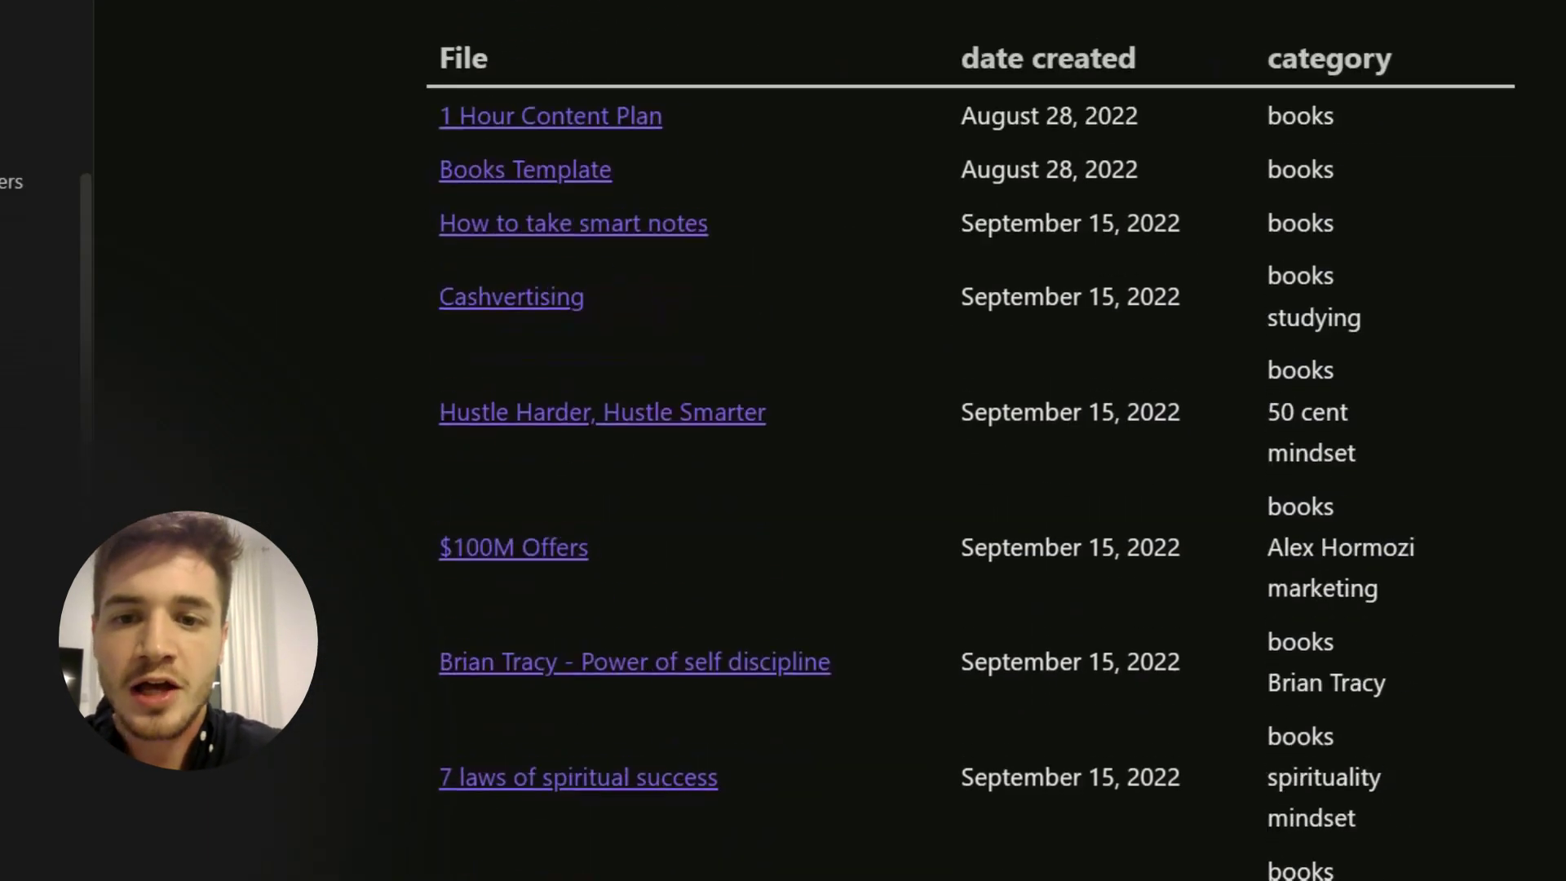
pyautogui.scroll(-2, 971, 440)
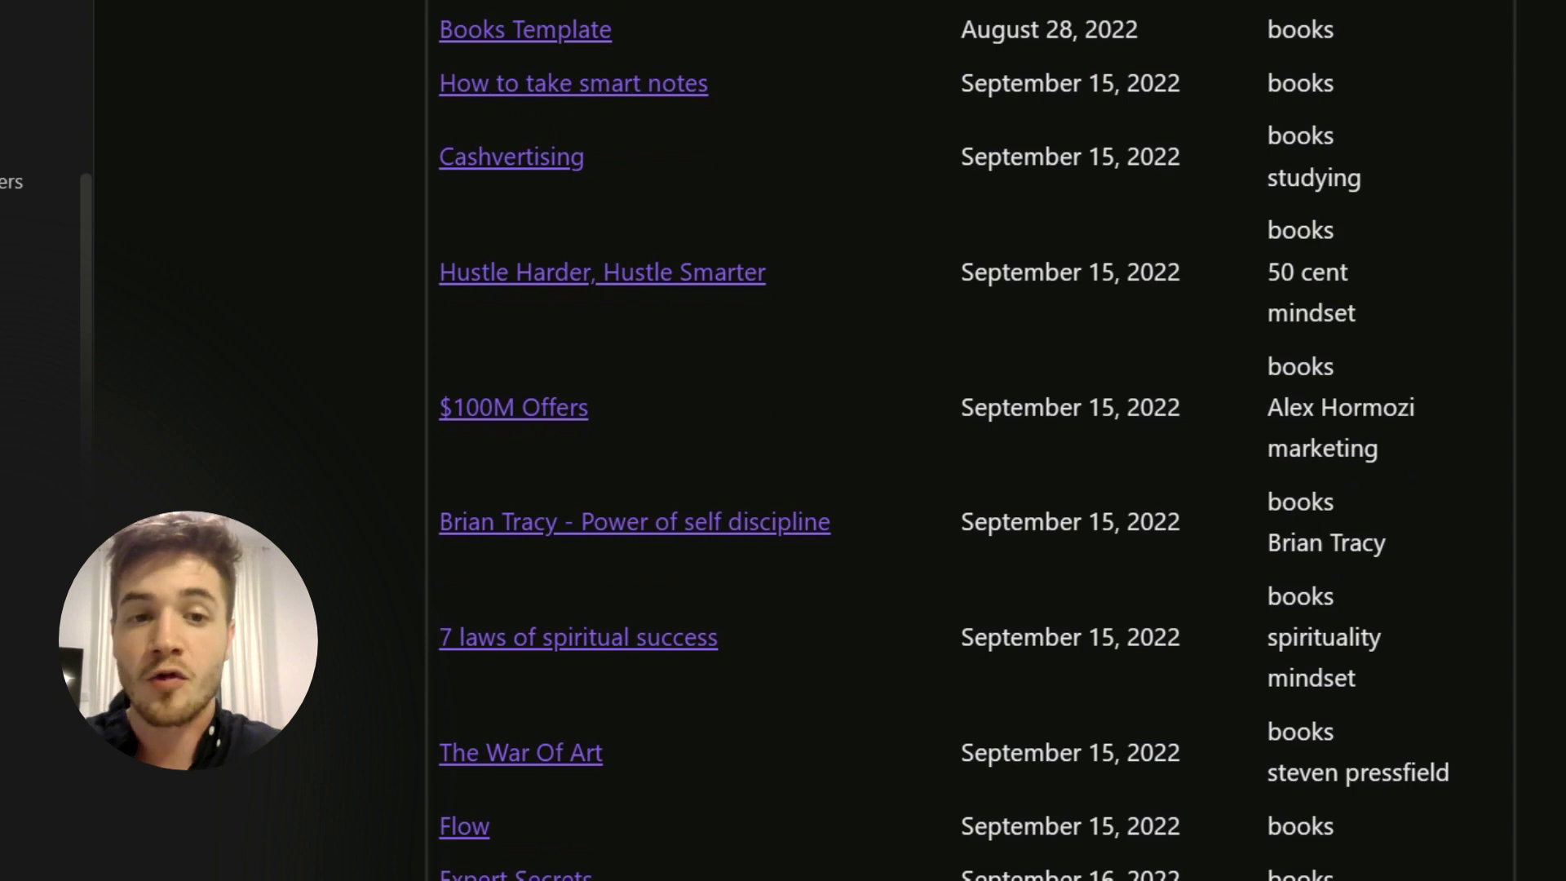
pyautogui.scroll(-5, 971, 441)
pyautogui.scroll(20, 971, 440)
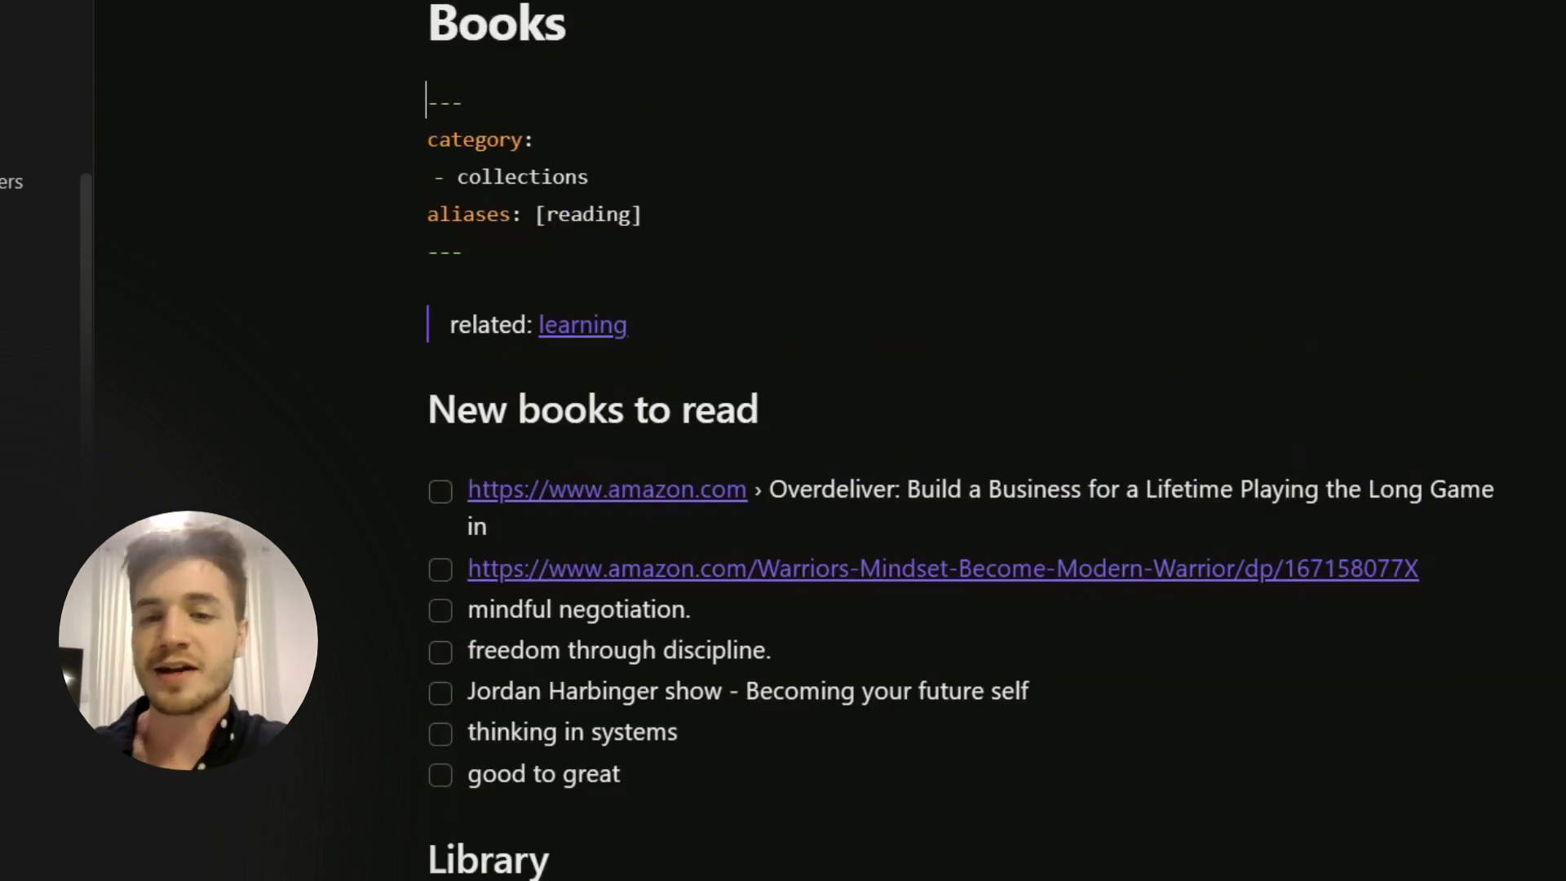
pyautogui.scroll(-3, 971, 441)
pyautogui.scroll(-3, 970, 440)
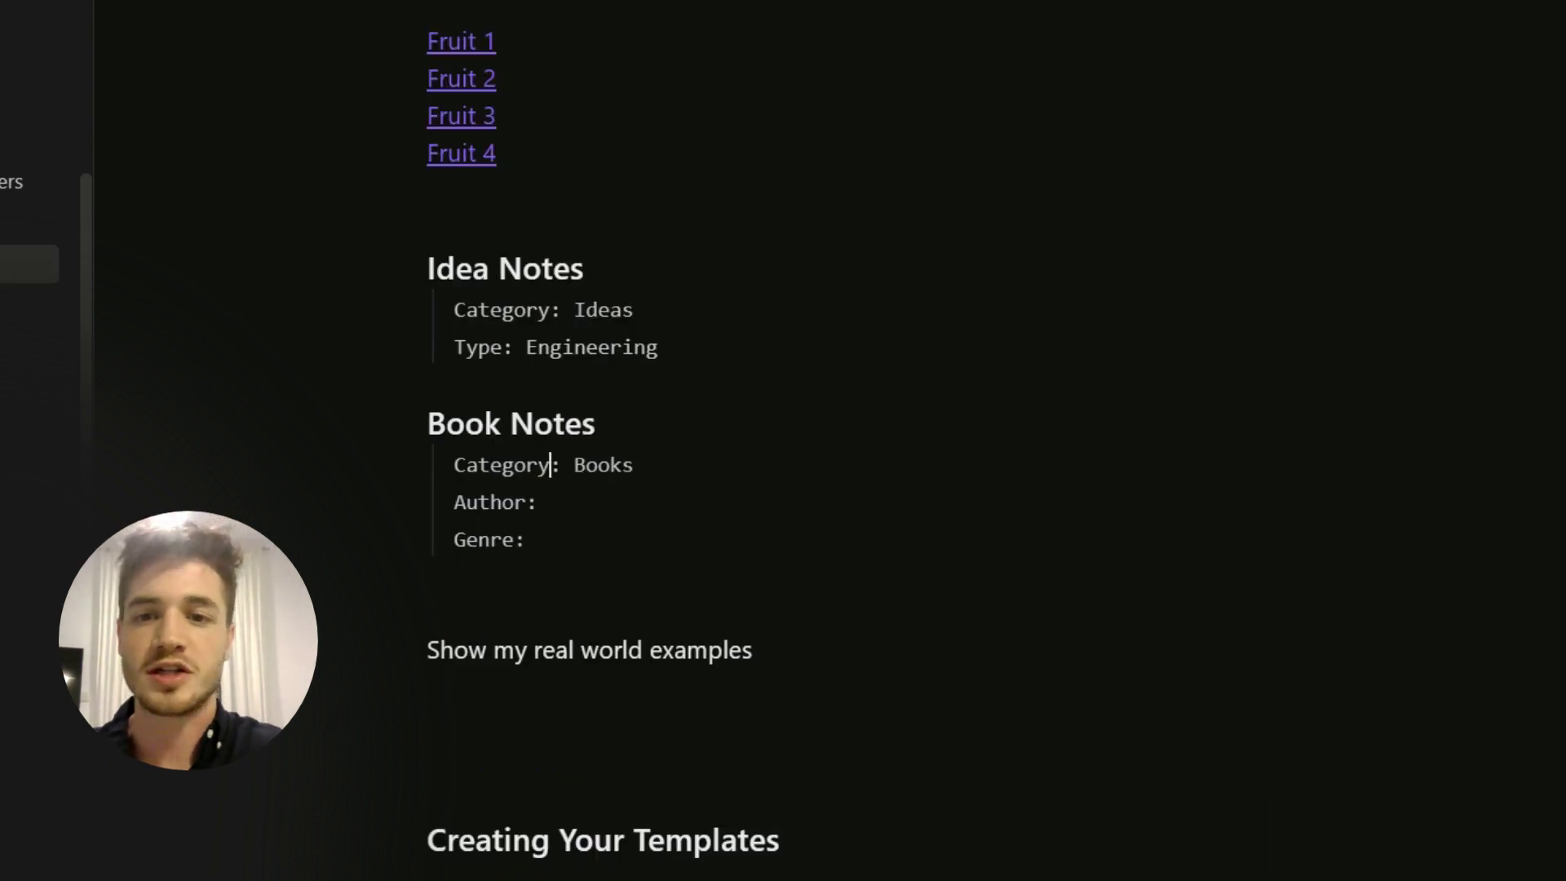
# Open the Fruit 1 note from its link and select its whole front matter block, including both dashed delimiter lines
pyautogui.press('Down')
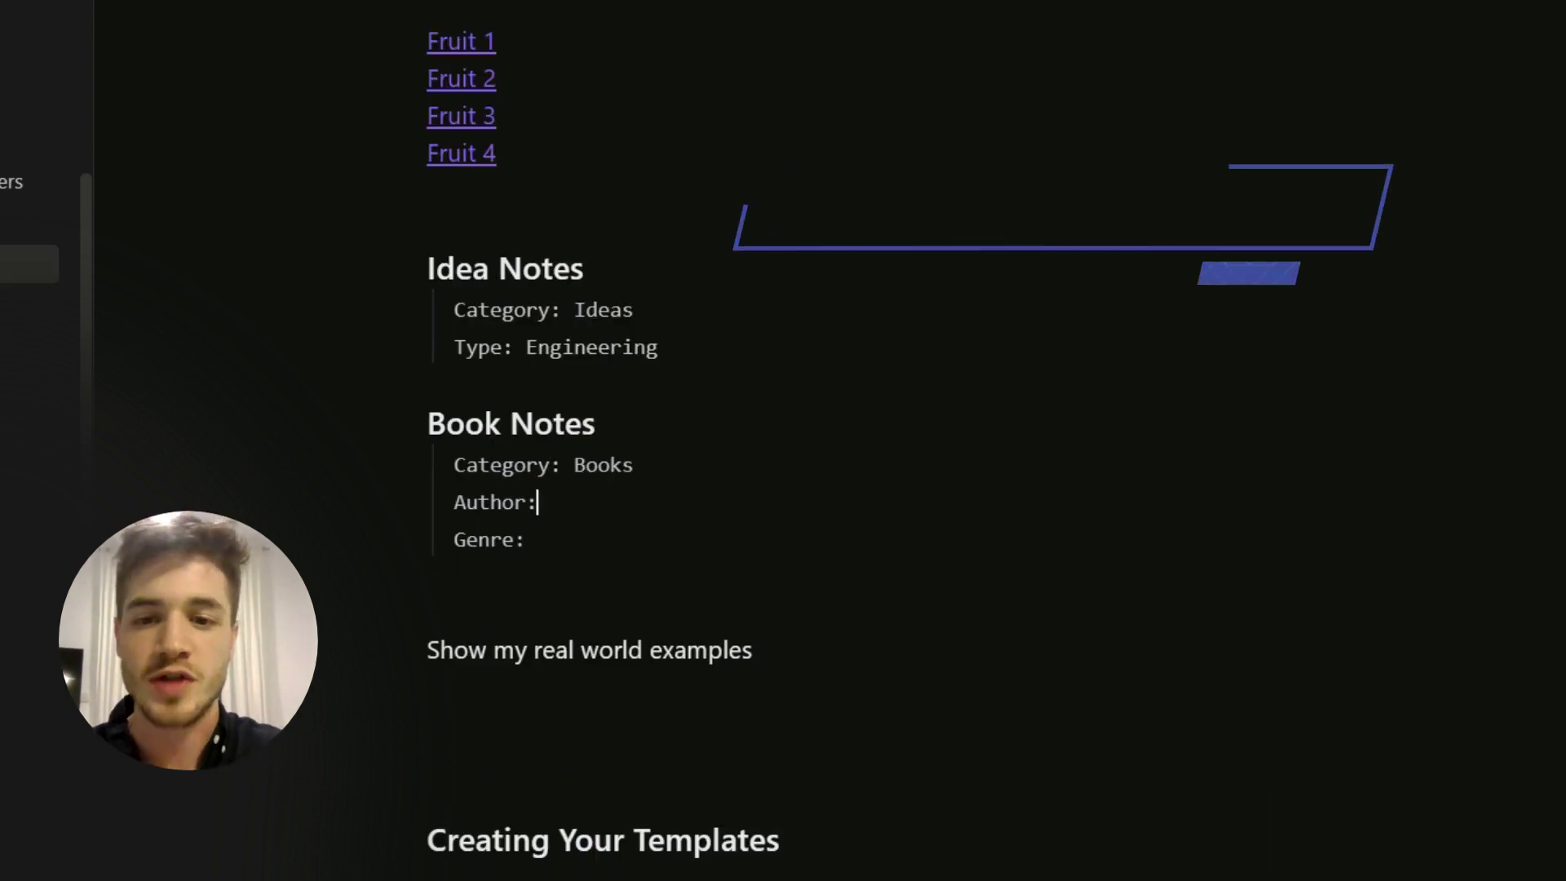
pyautogui.scroll(4, 482, 366)
pyautogui.click(481, 366)
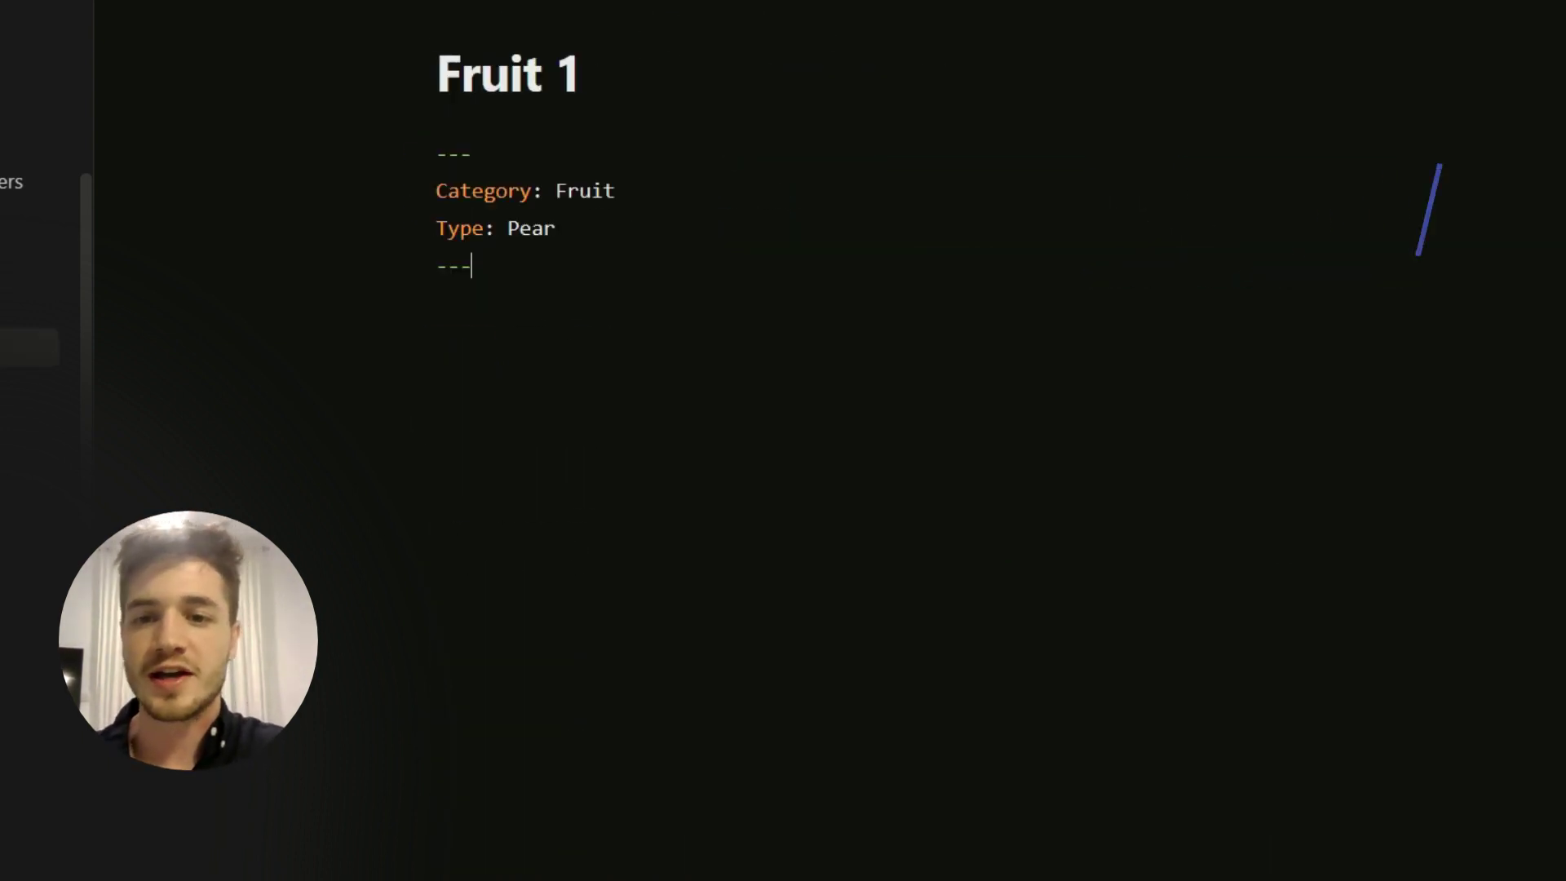
pyautogui.moveTo(472, 266); pyautogui.dragTo(435, 153)
pyautogui.click(418, 151)
pyautogui.click(435, 152)
pyautogui.click(417, 151)
pyautogui.click(418, 151)
pyautogui.click(417, 151)
pyautogui.moveTo(473, 265); pyautogui.dragTo(484, 191)
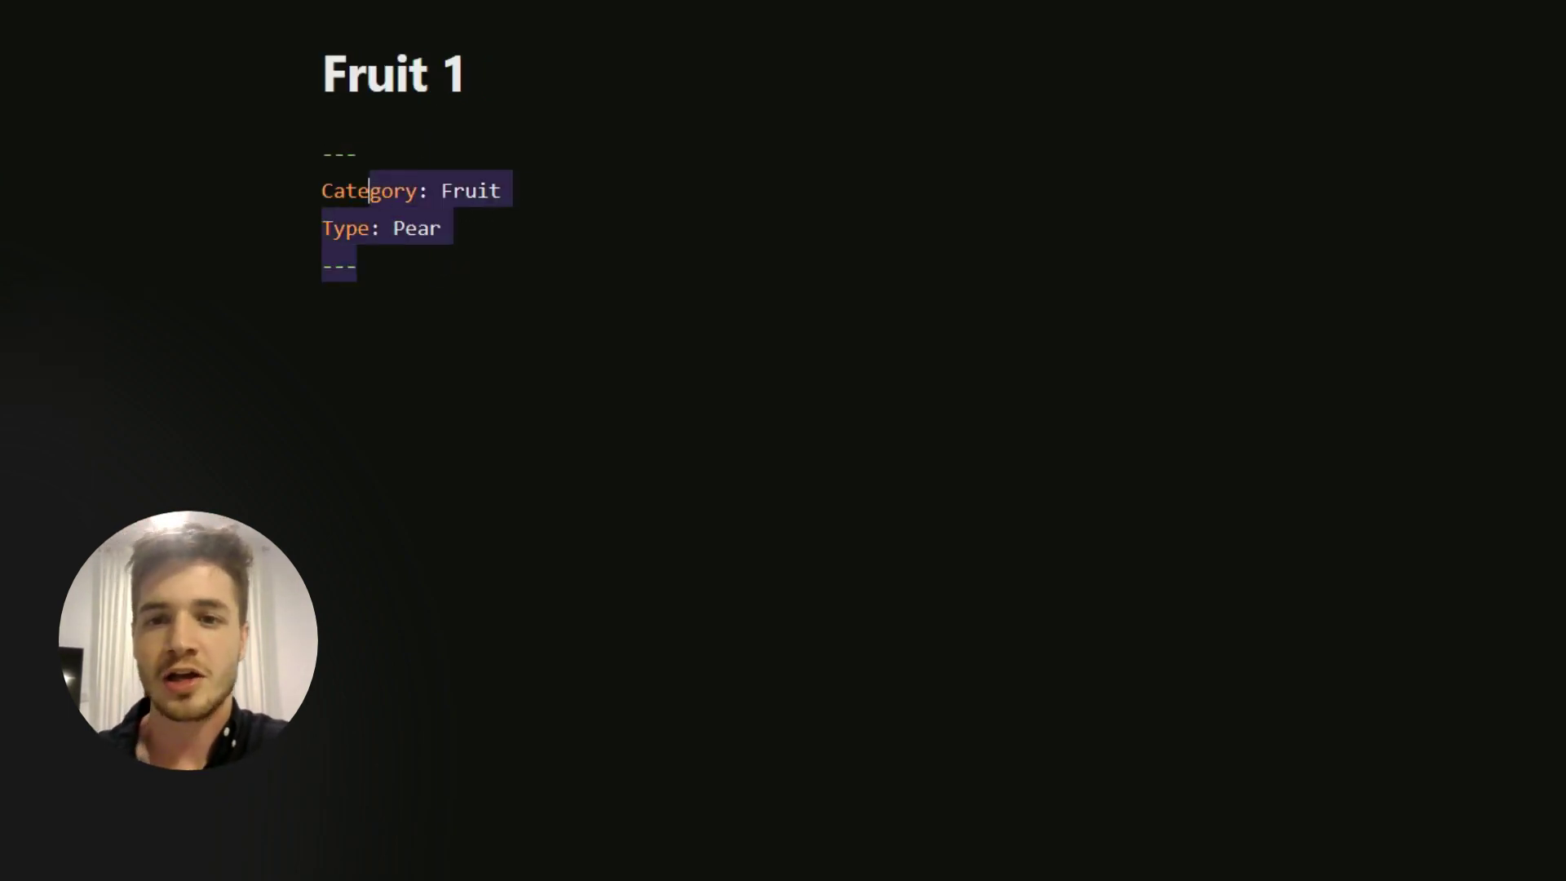
pyautogui.hotkey('shift', 'Up')
pyautogui.hotkey('shift', 'Up')
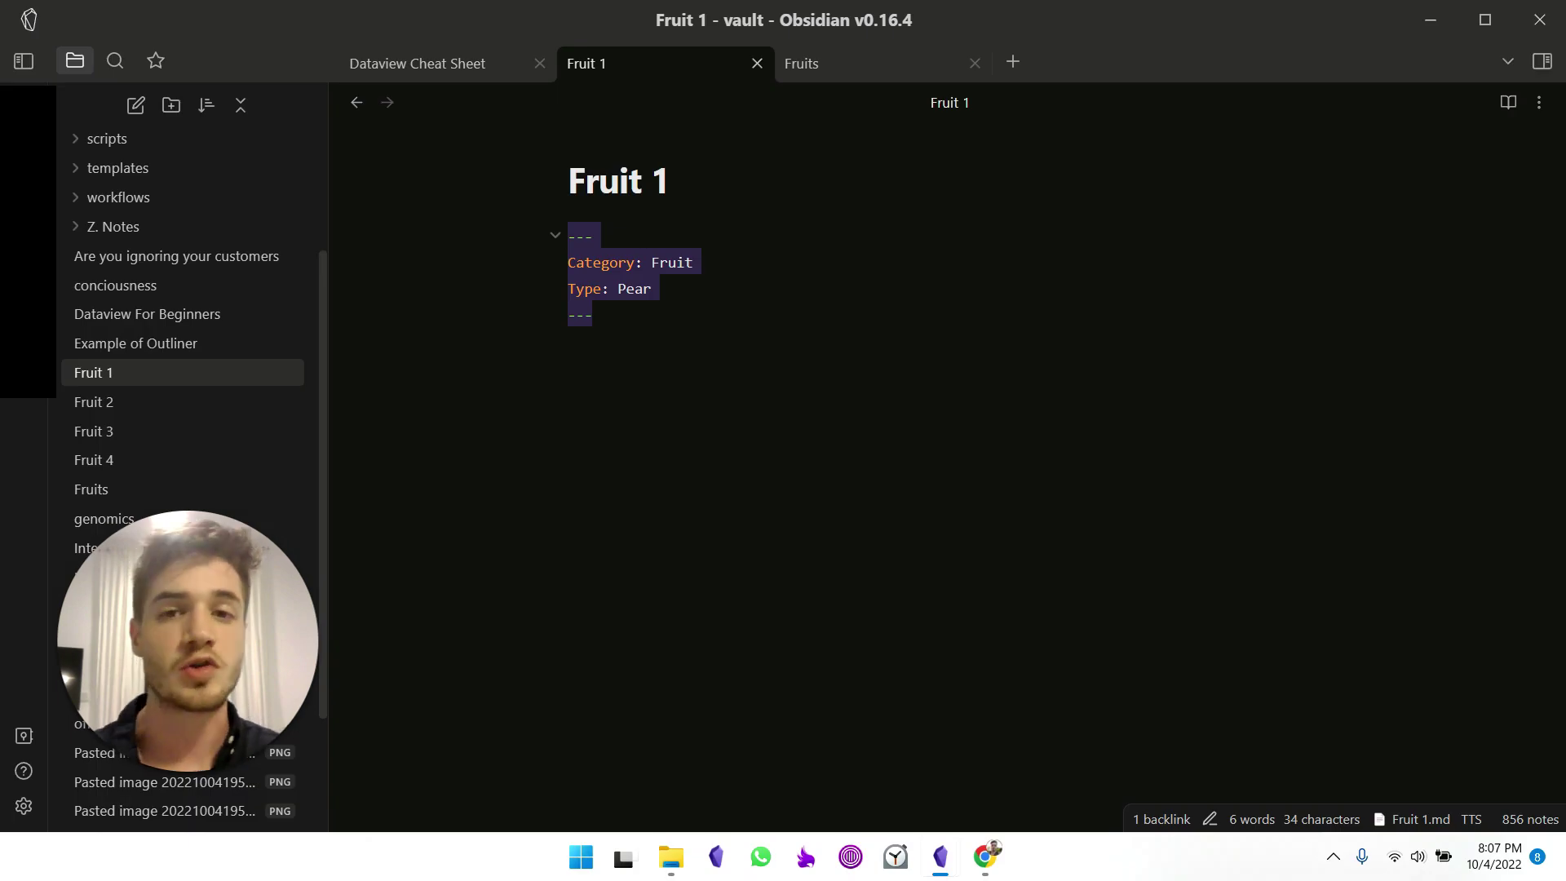
# Open the Templater plugin settings and look through the template folder location, template hotkeys and folder templates
pyautogui.moveTo(188, 641); pyautogui.dragTo(299, 446)
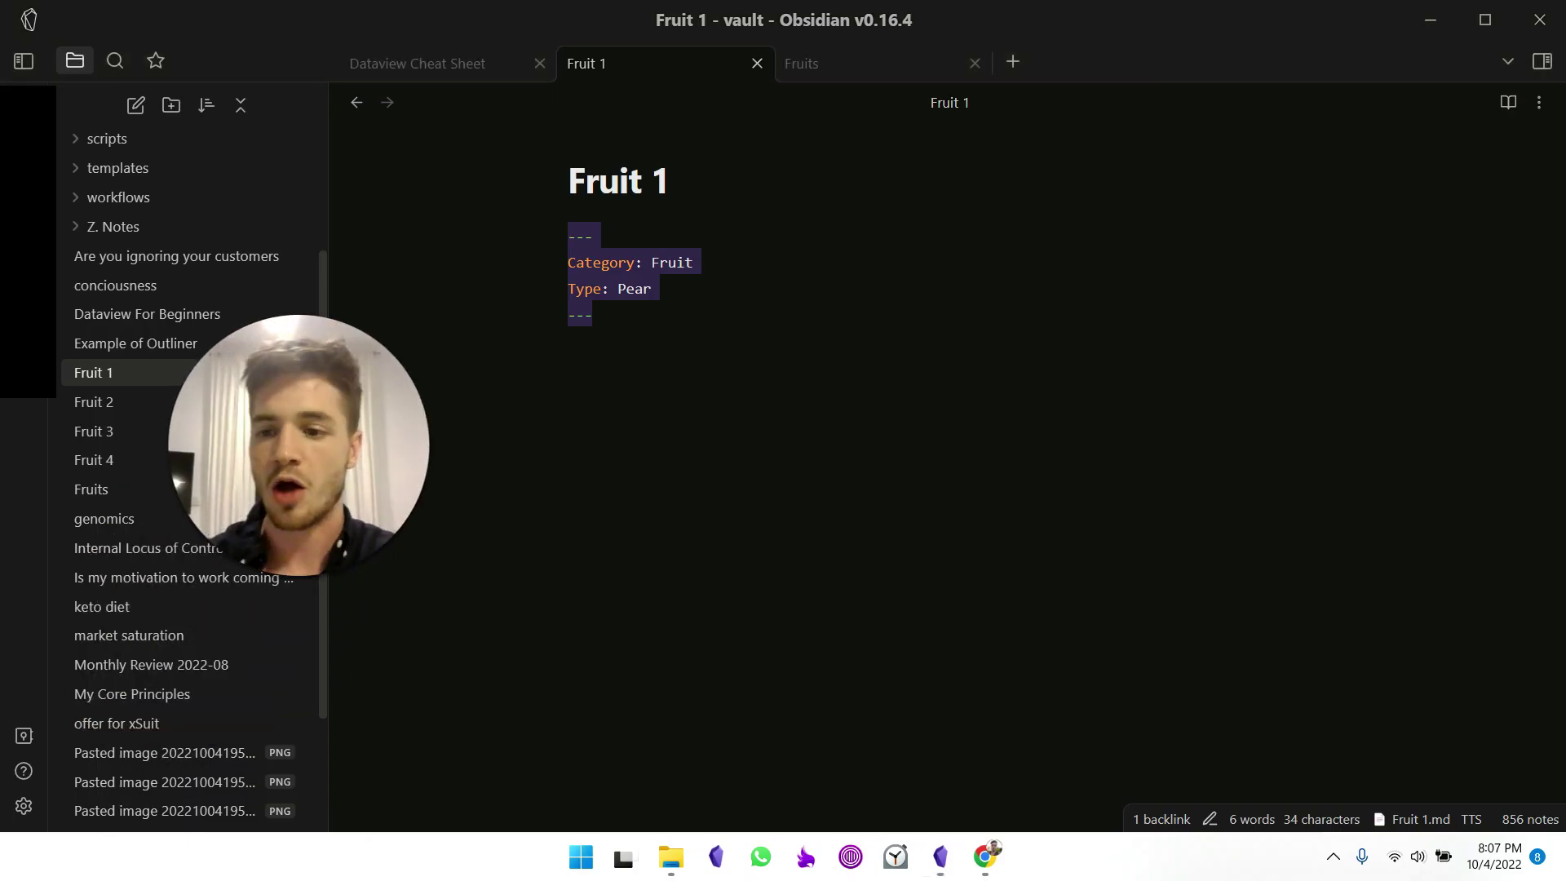
pyautogui.hotkey('ctrl', ',')
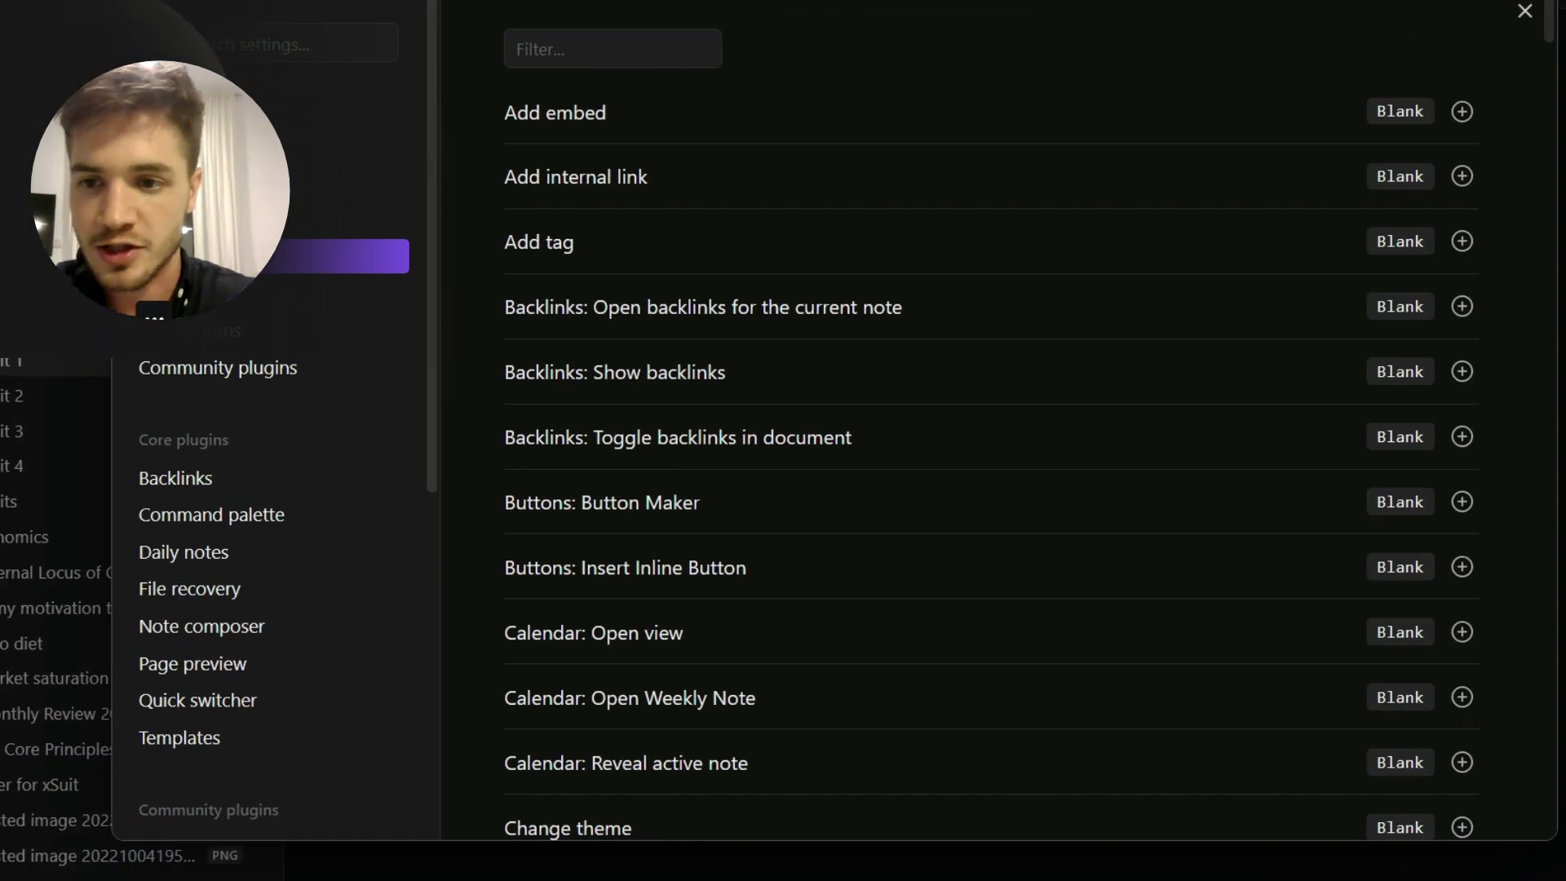
pyautogui.scroll(-10, 269, 663)
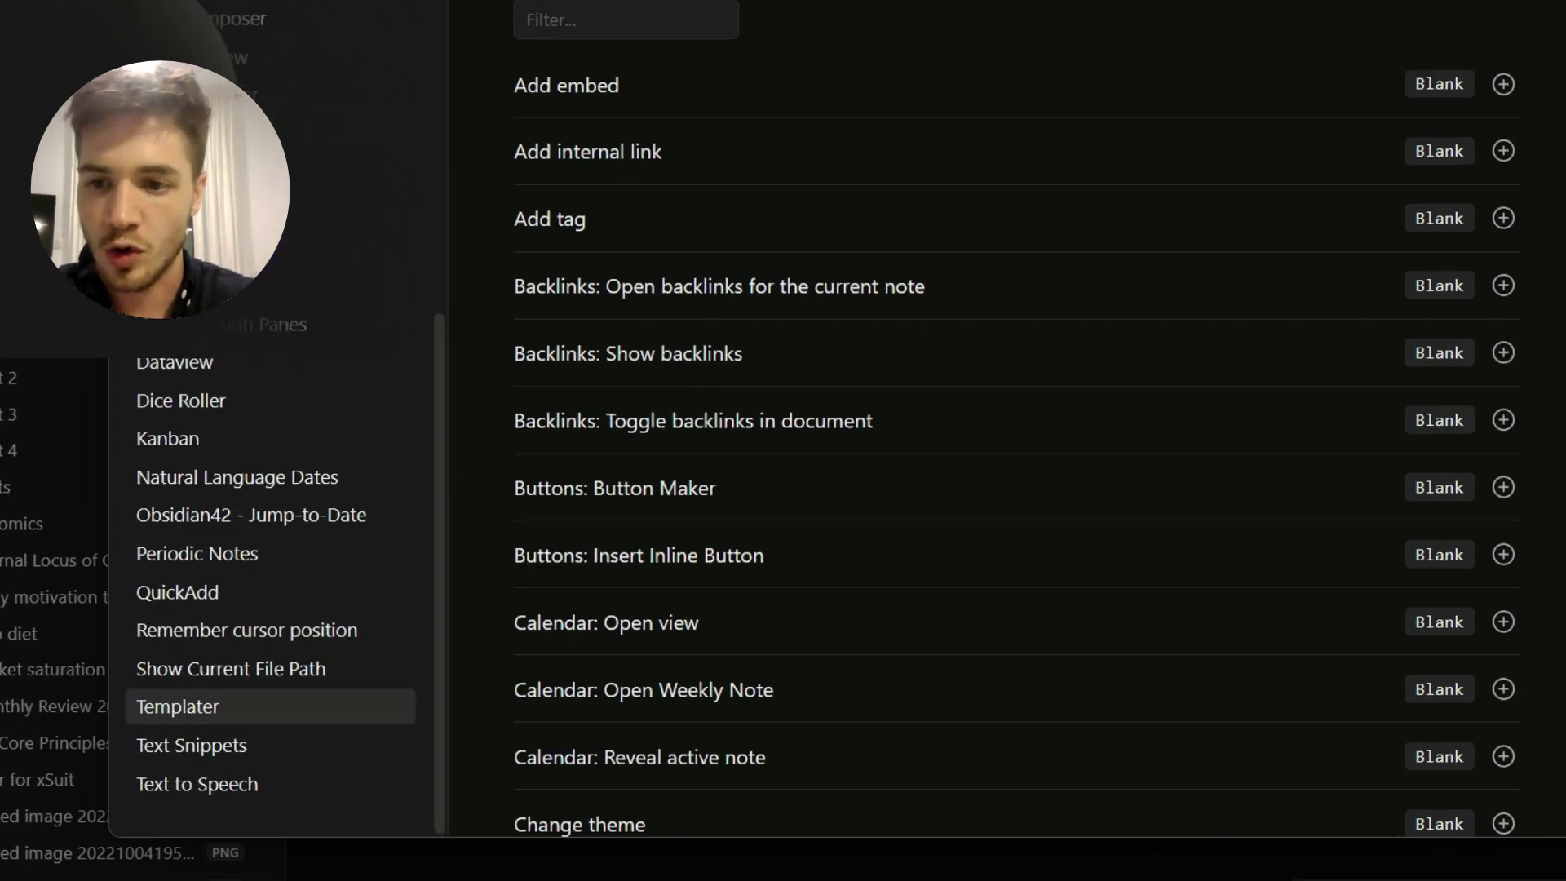
pyautogui.click(269, 706)
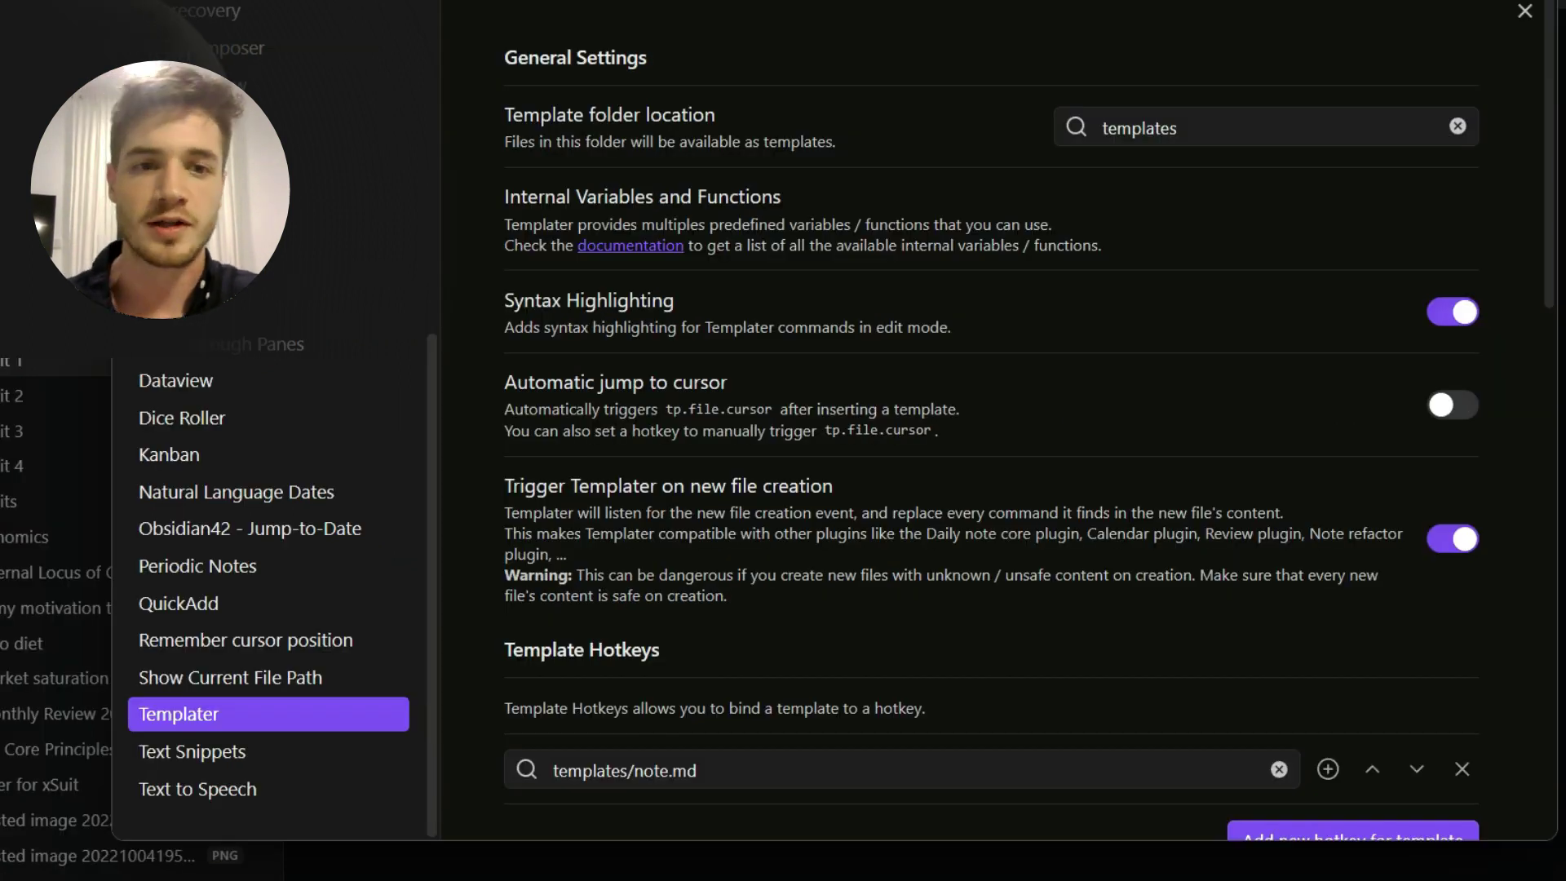
pyautogui.scroll(-10, 991, 421)
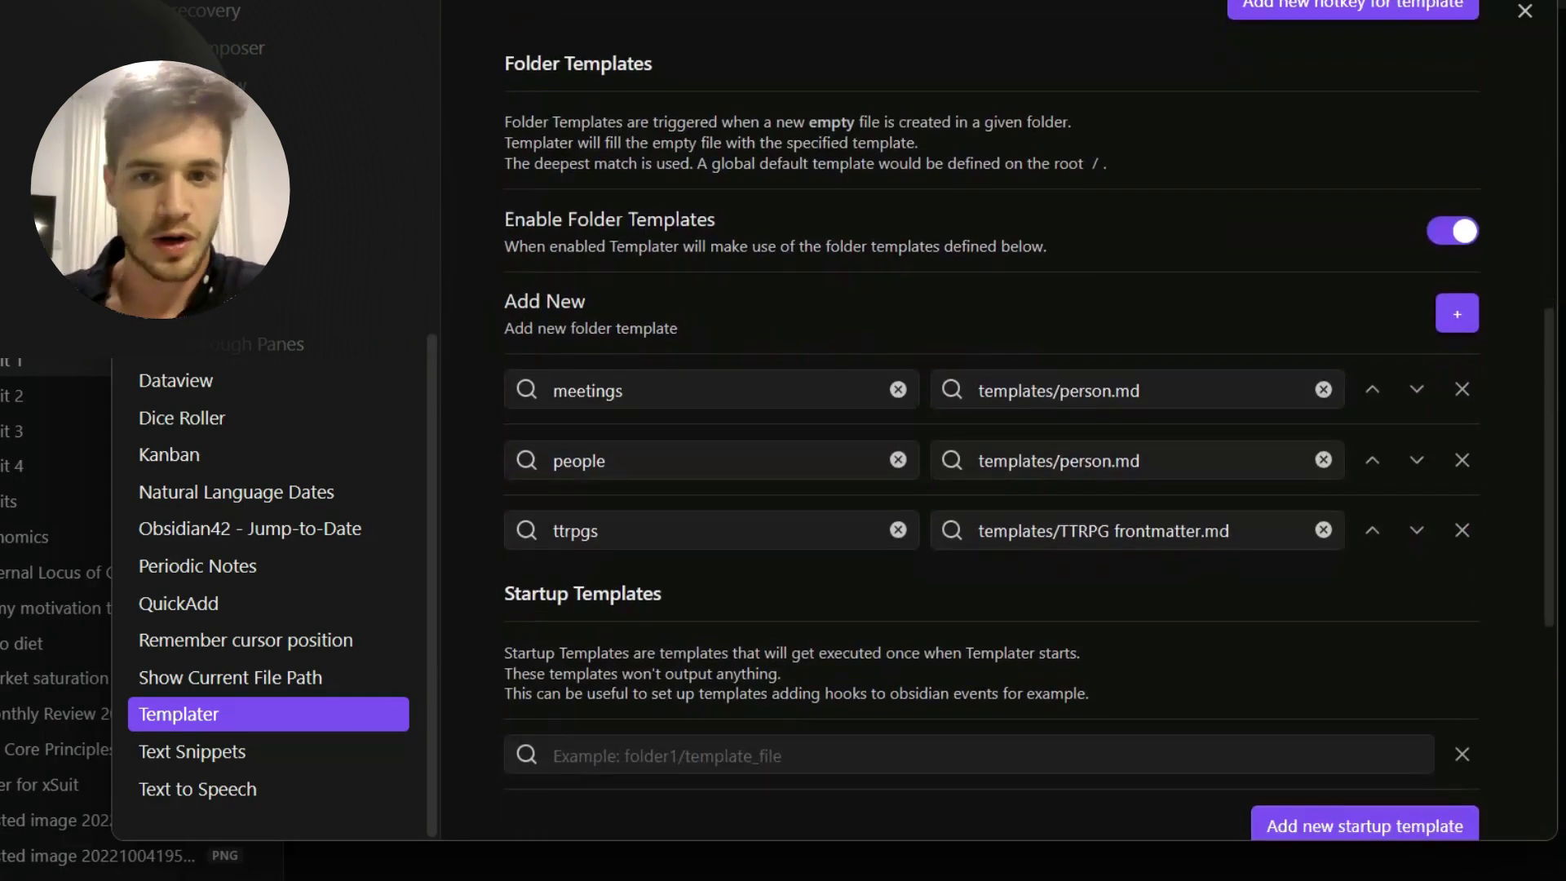
pyautogui.scroll(10, 991, 421)
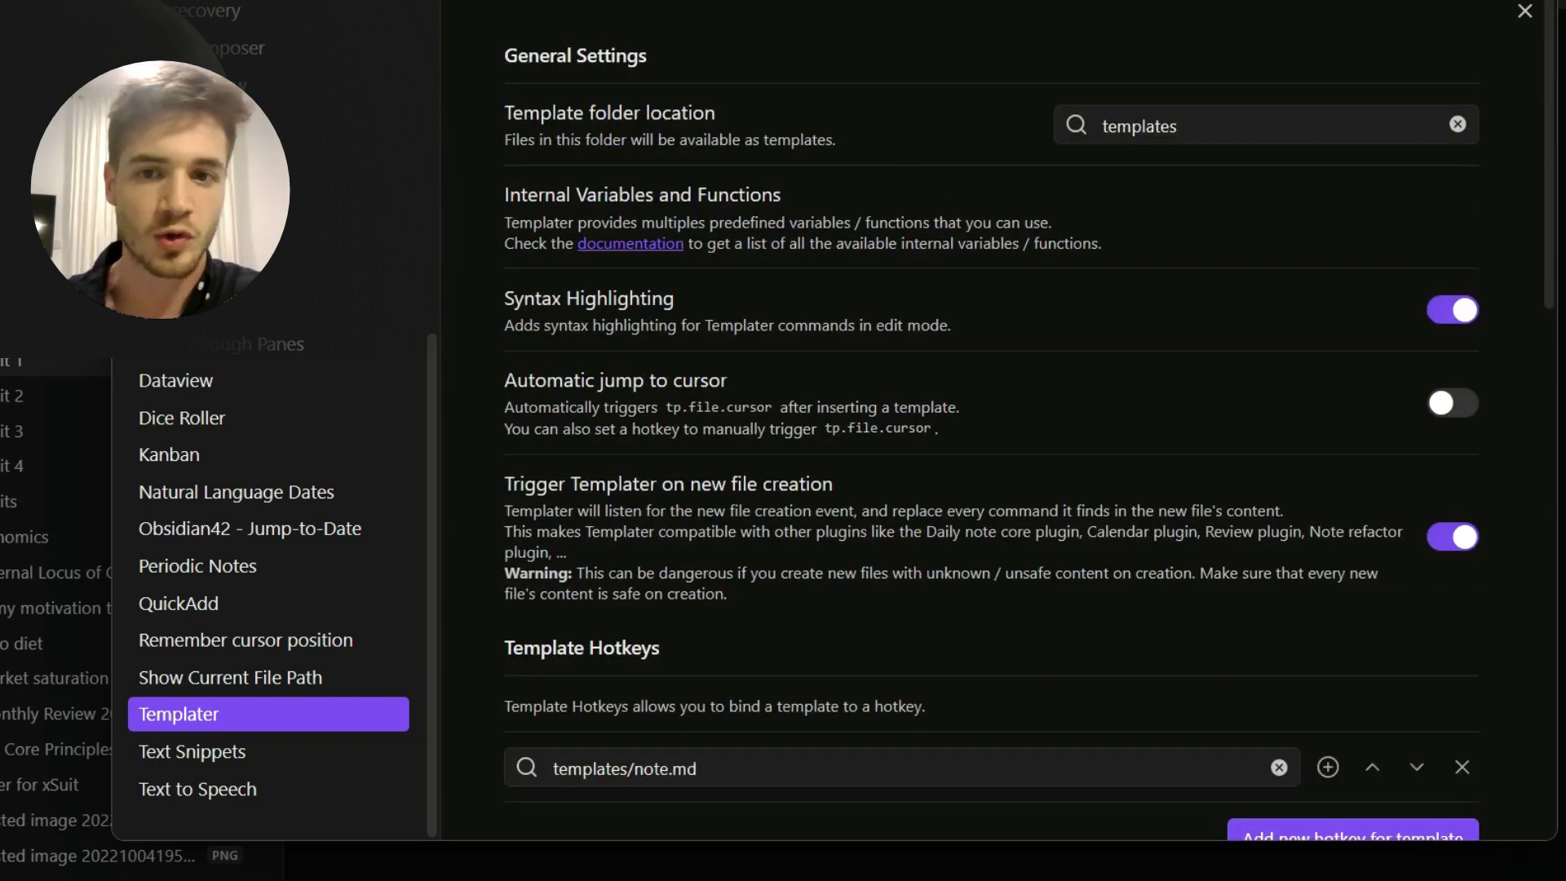
pyautogui.click(1524, 10)
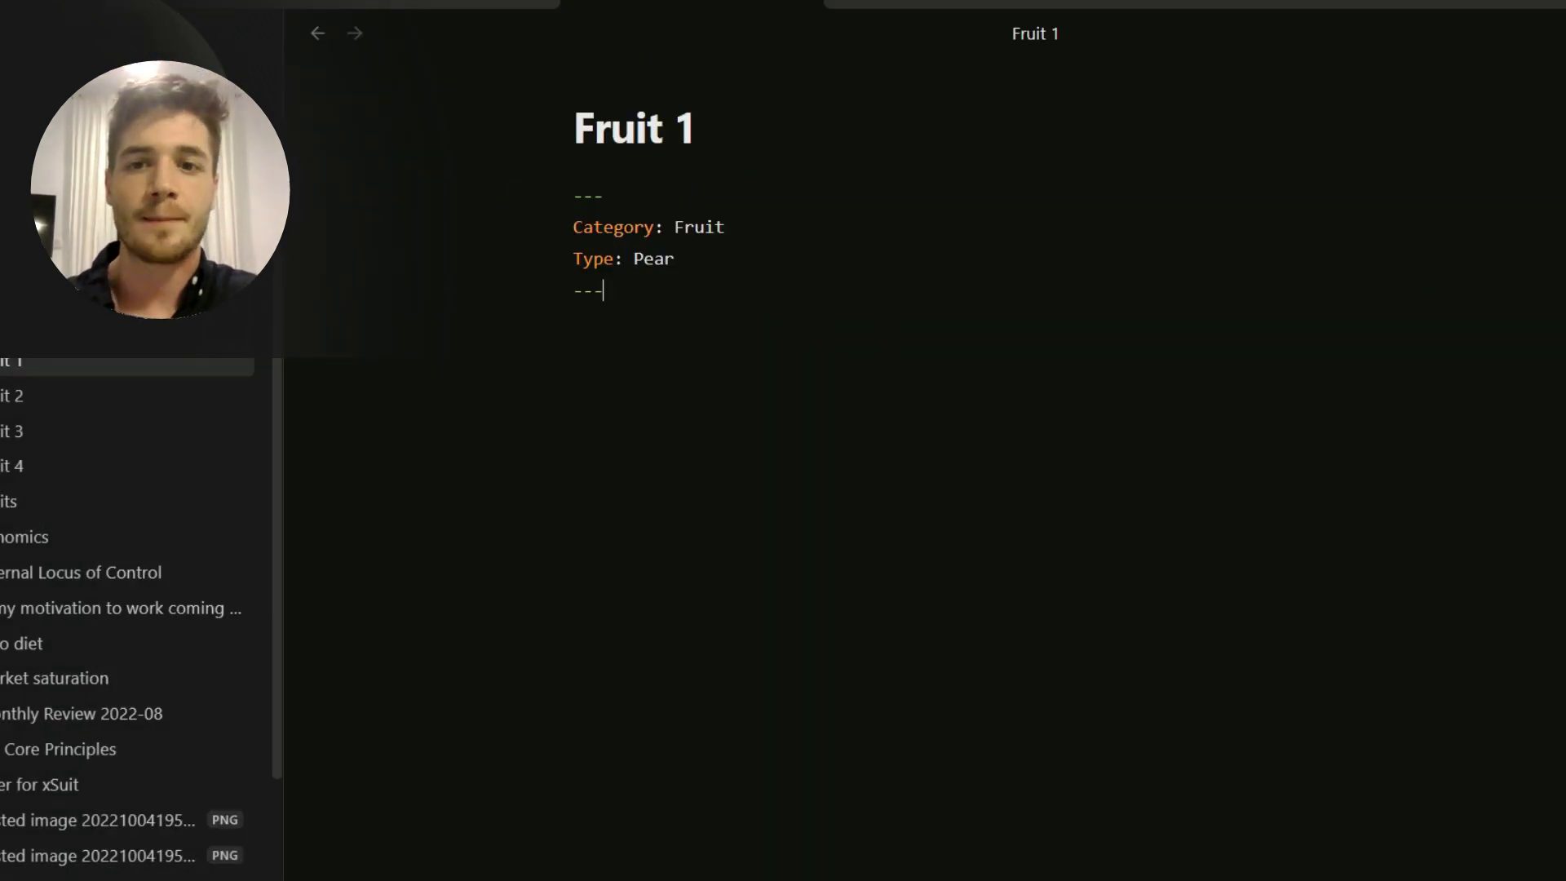
# Go back to the Dataview For Beginners note, view its label examples, and reopen Fruit 1 from its link
pyautogui.hotkey('ctrl', 'alt', 'Left')
pyautogui.scroll(-3, 734, 420)
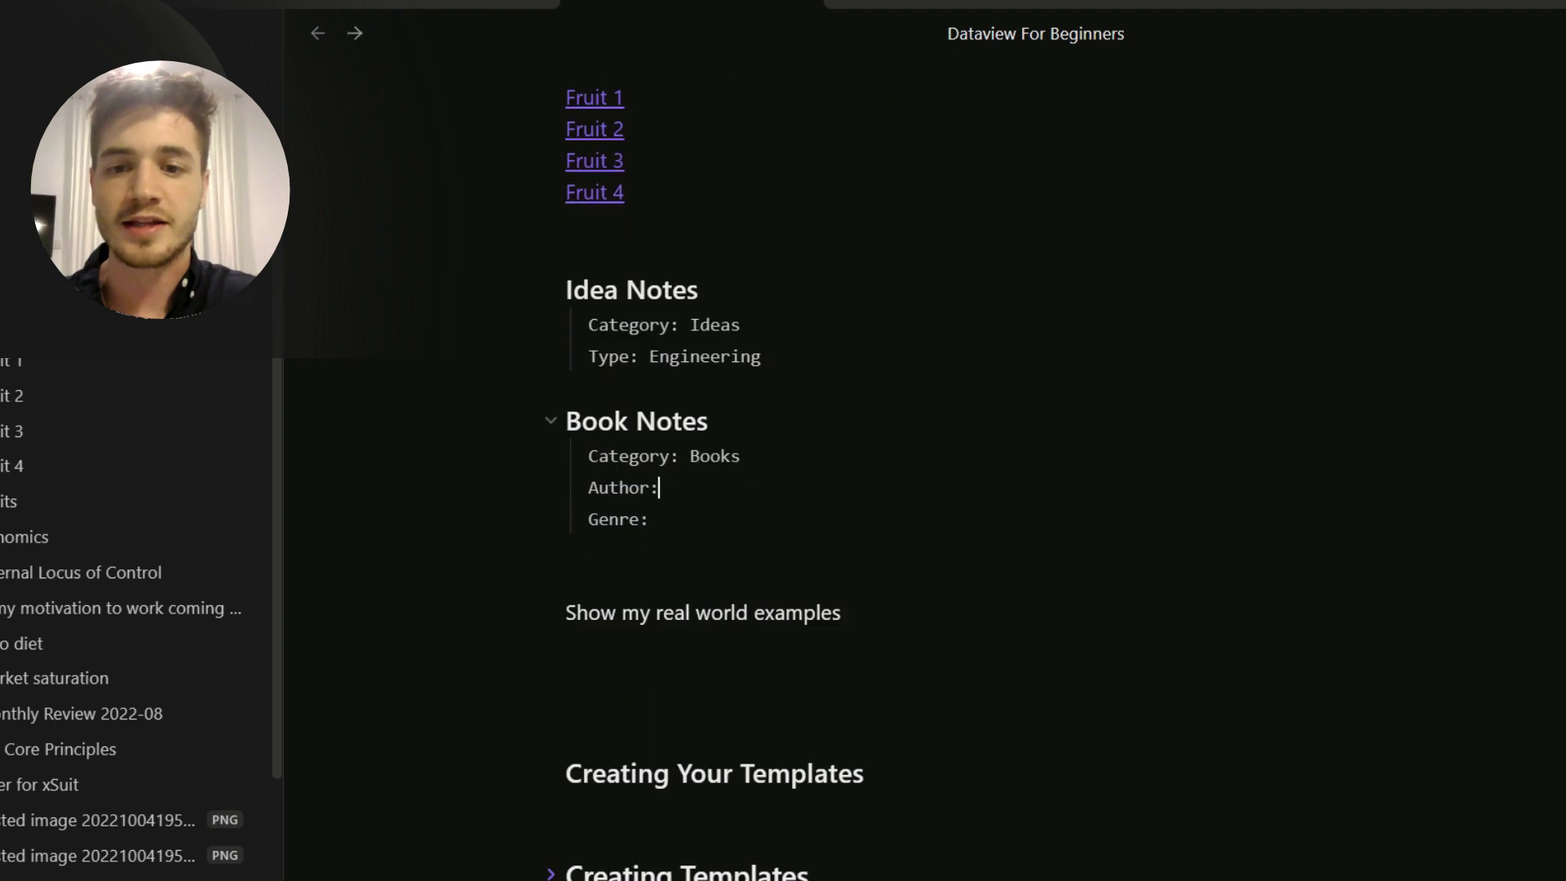
pyautogui.scroll(2, 734, 420)
pyautogui.click(594, 289)
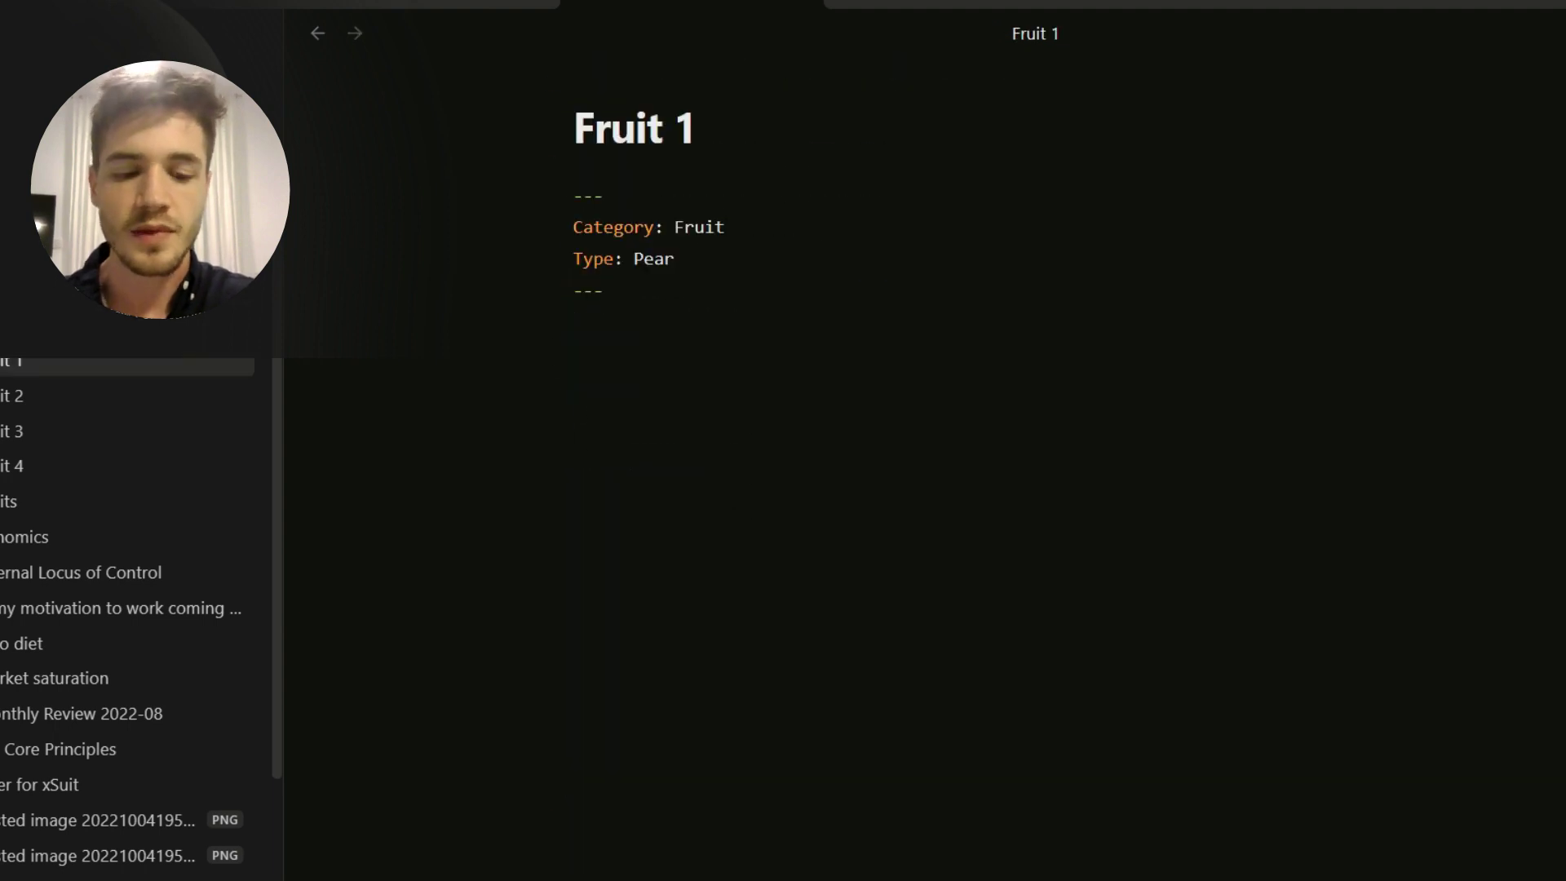
# Return to the Dataview For Beginners note and copy the Category and Type lines under Idea Notes
pyautogui.hotkey('ctrl', 'alt', 'Left')
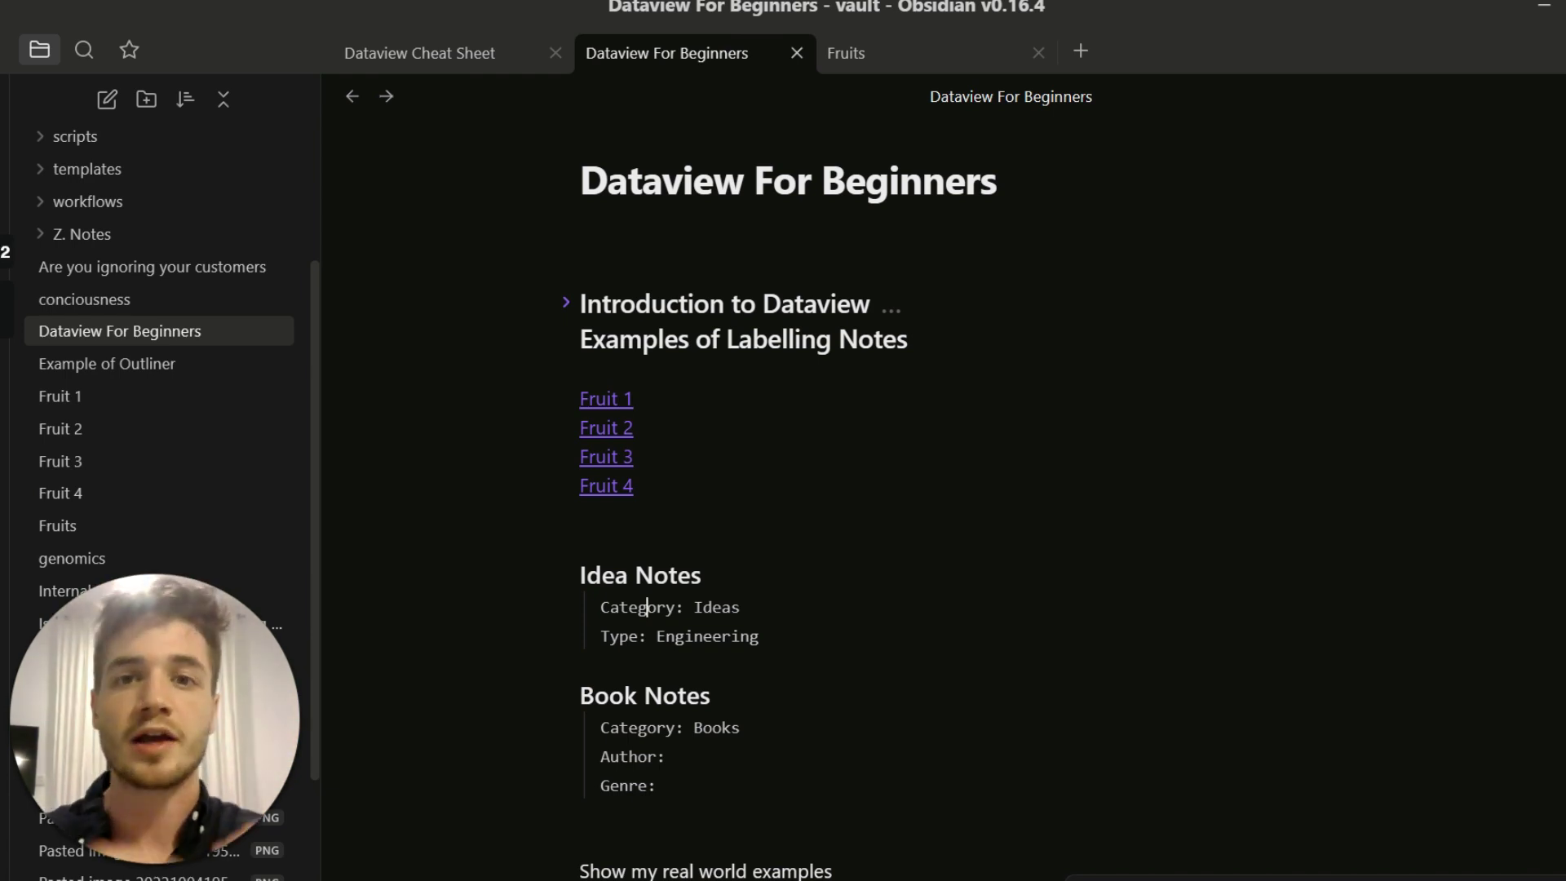
pyautogui.scroll(-2, 647, 607)
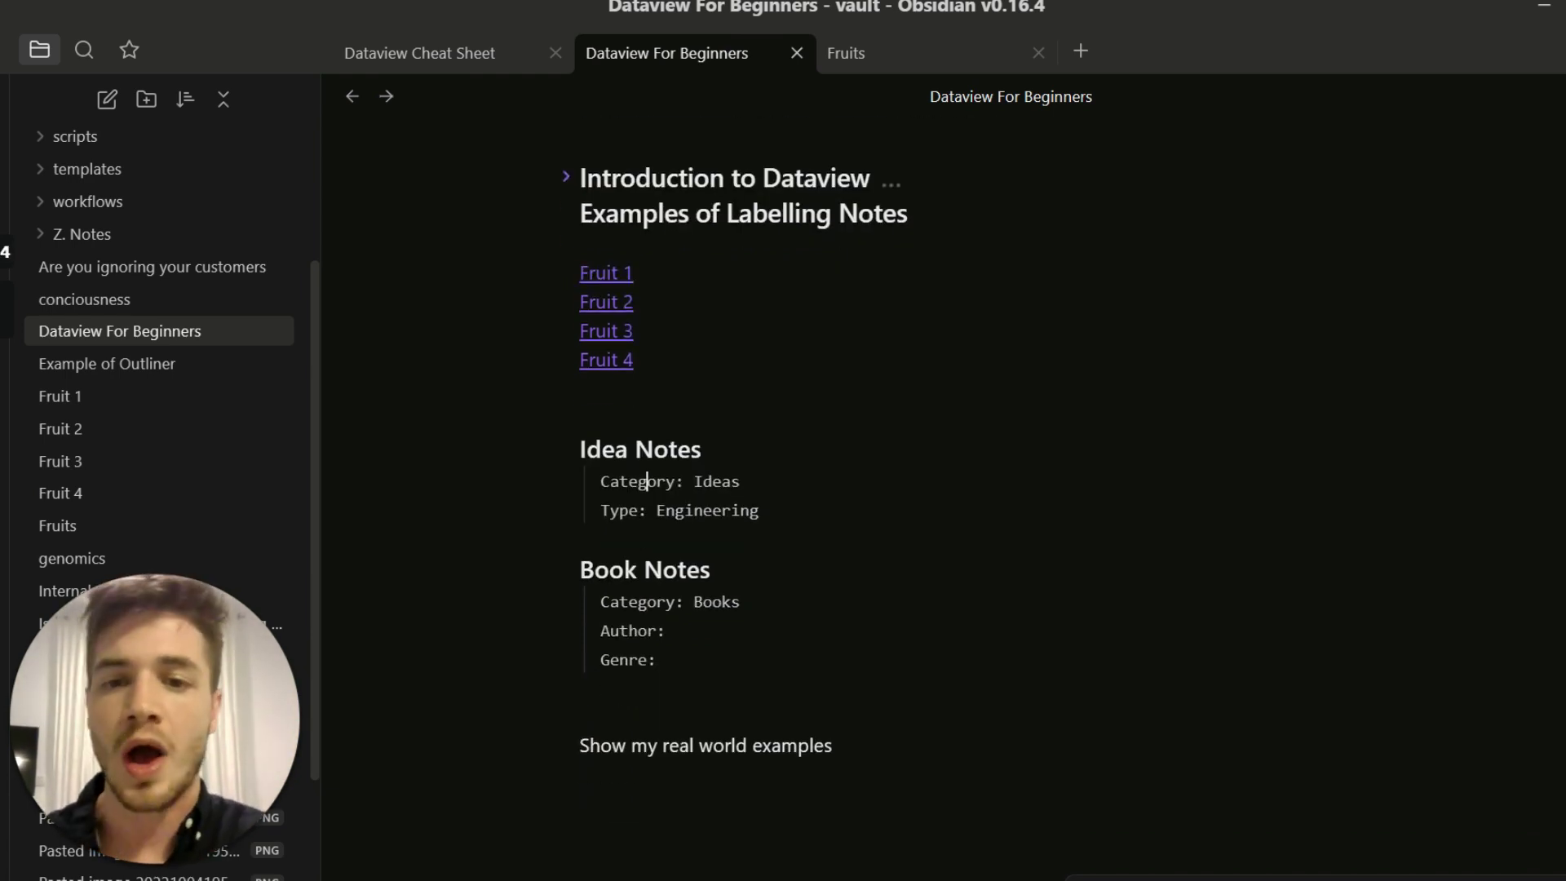
pyautogui.moveTo(758, 511); pyautogui.dragTo(667, 481)
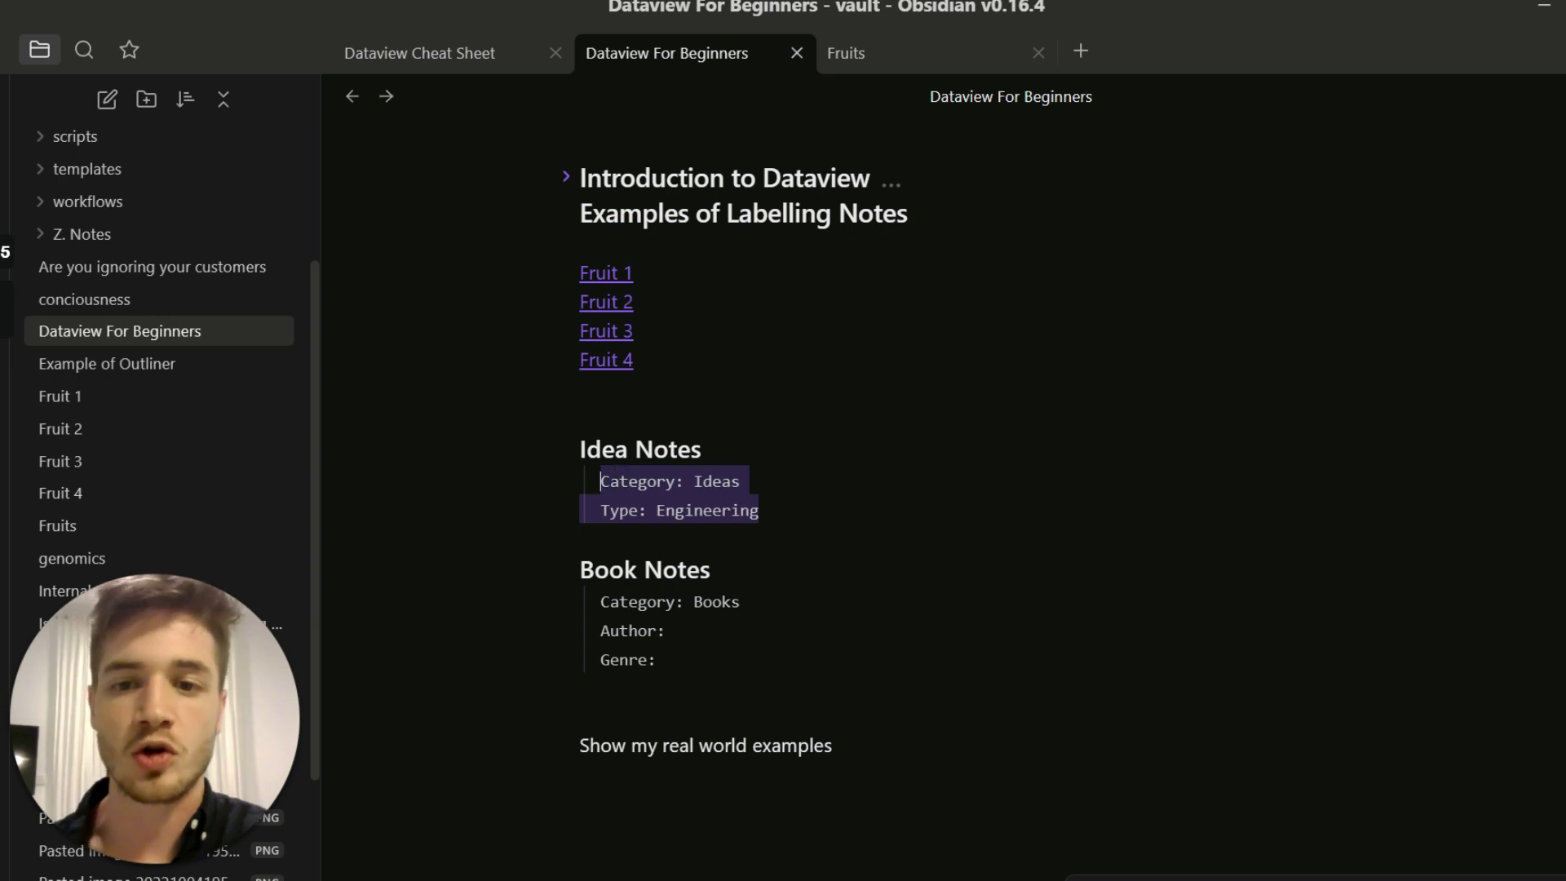
pyautogui.moveTo(155, 719); pyautogui.dragTo(910, 659)
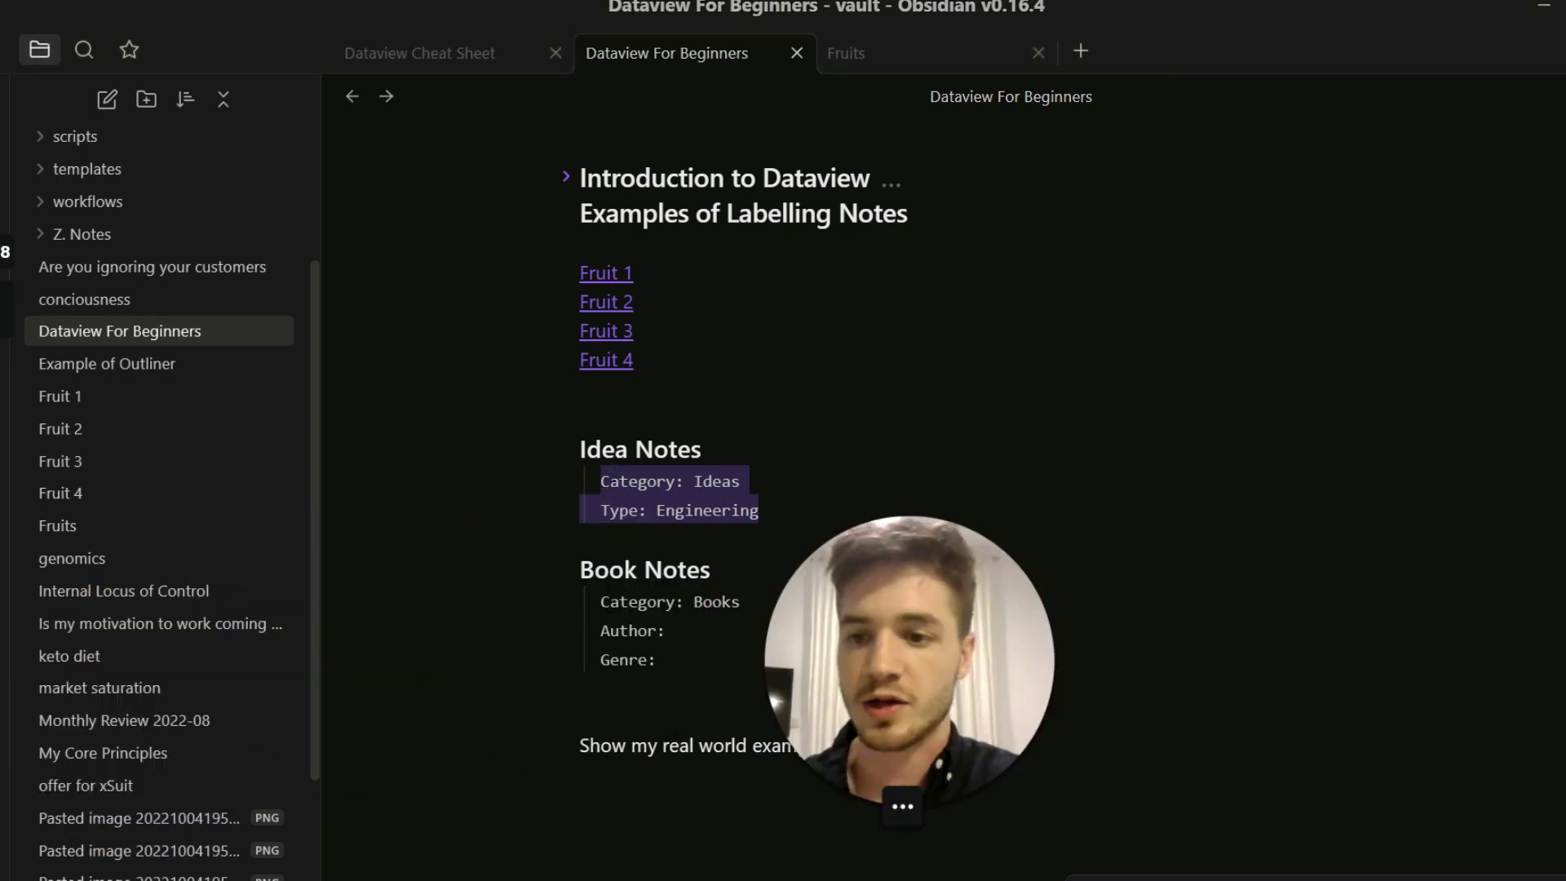
# Create a new note titled "Ideas Template" inside the vault's templates folder
pyautogui.scroll(3, 163, 364)
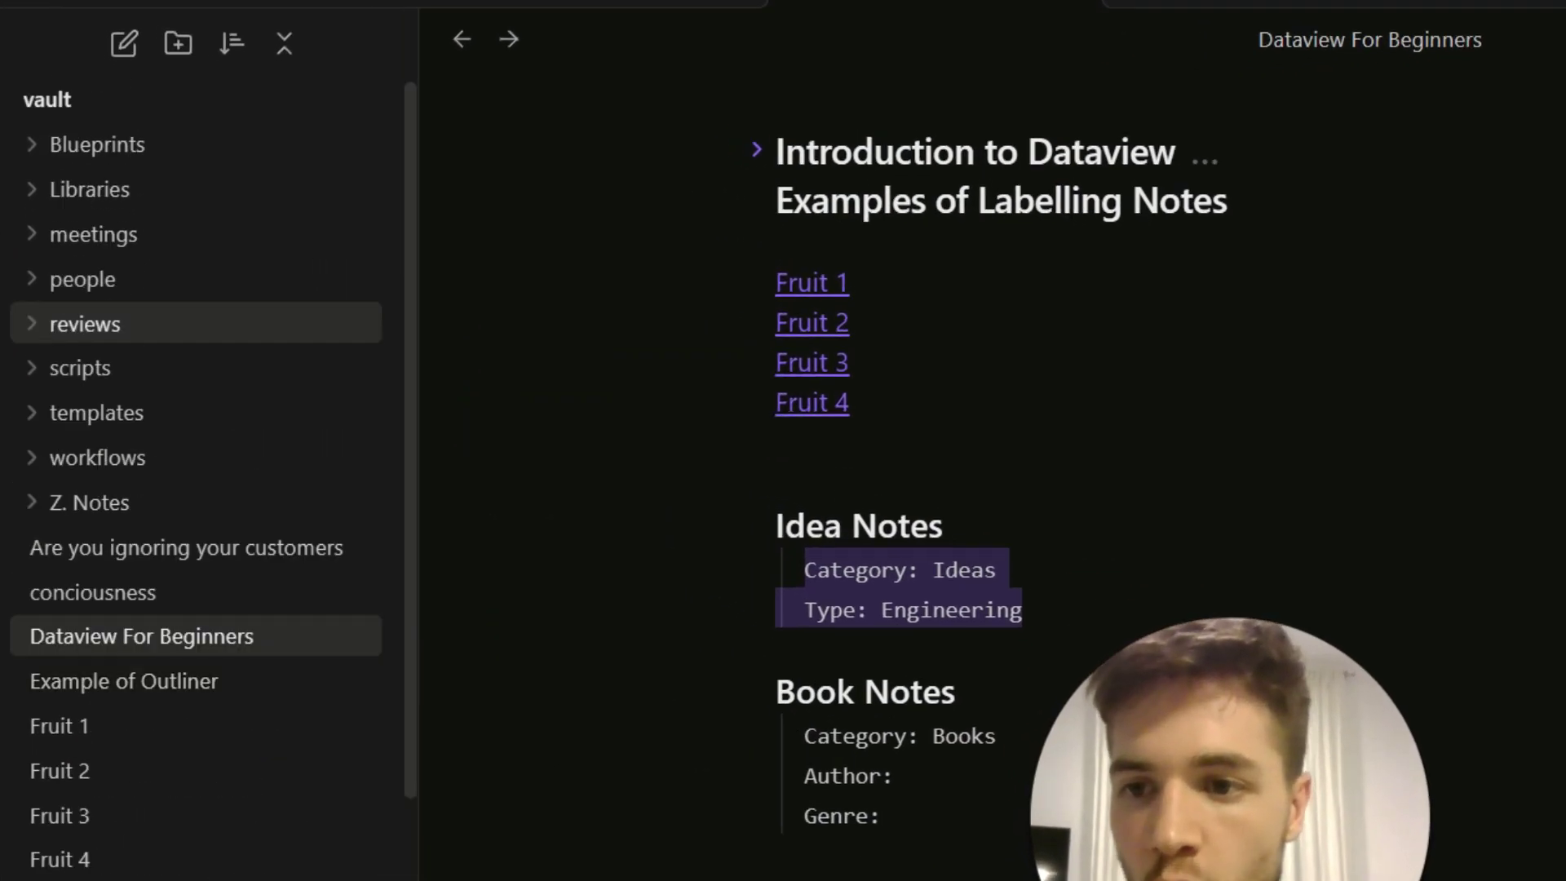
pyautogui.click(204, 412)
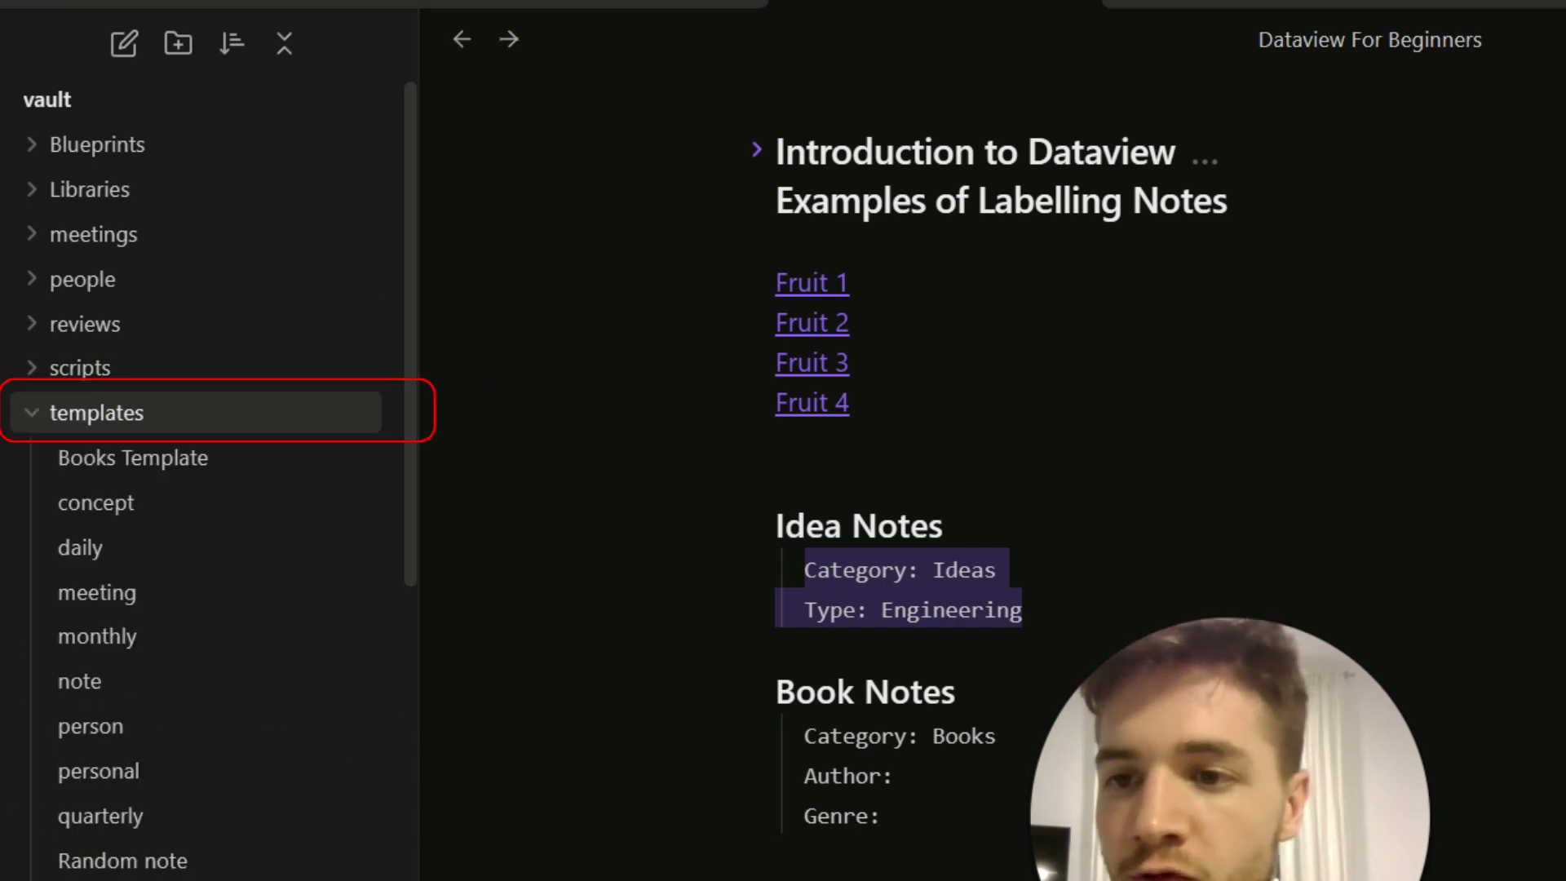
pyautogui.scroll(-2, 204, 550)
pyautogui.scroll(2, 204, 583)
pyautogui.scroll(-2, 204, 630)
pyautogui.scroll(2, 203, 726)
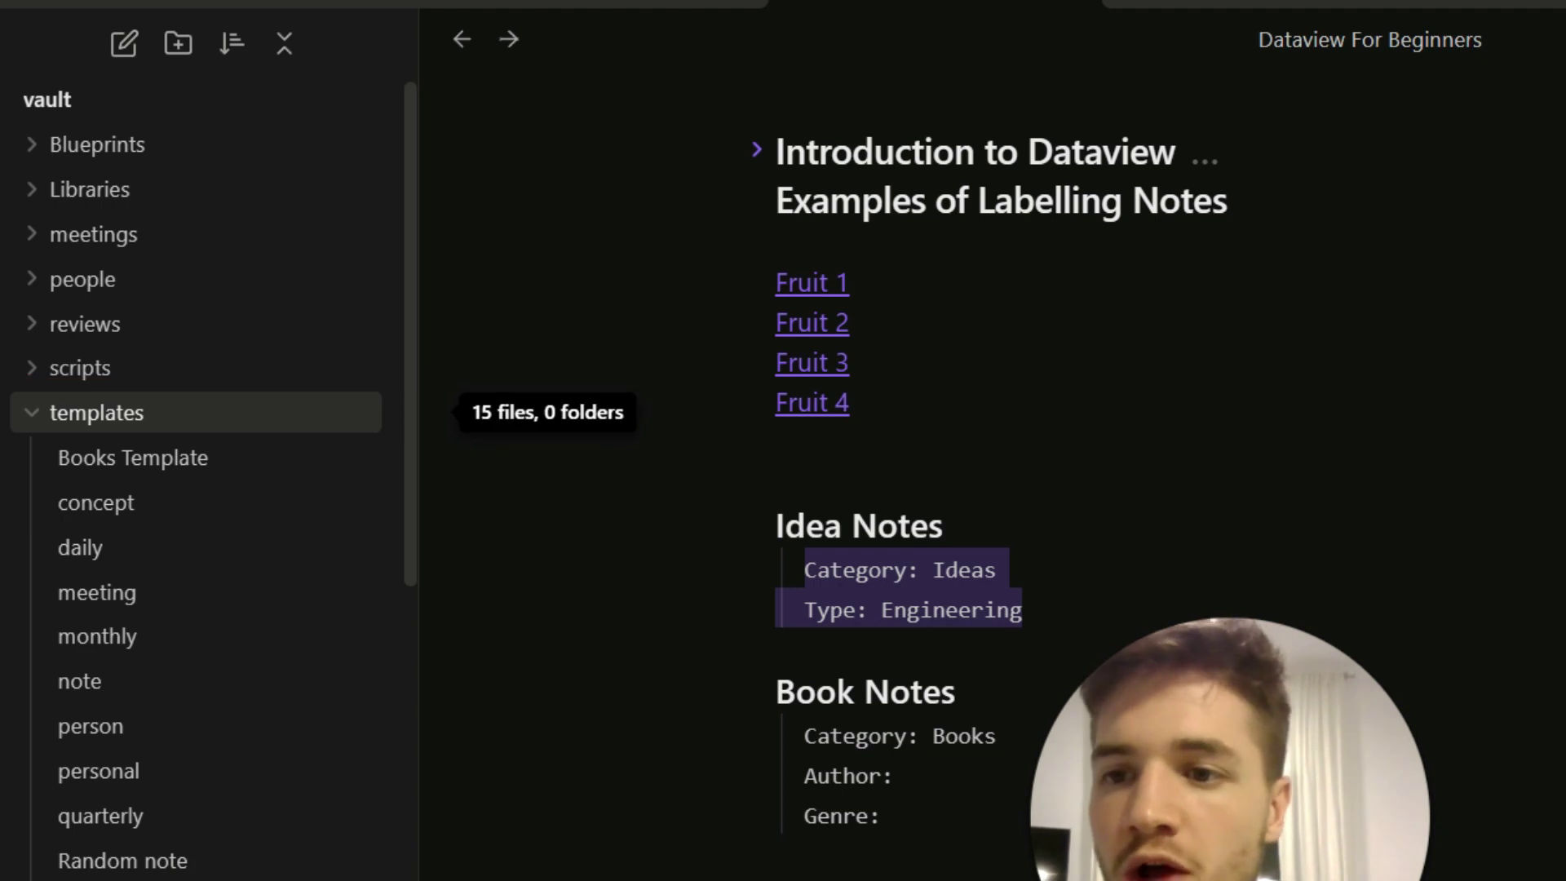
pyautogui.rightClick(157, 412)
pyautogui.click(255, 437)
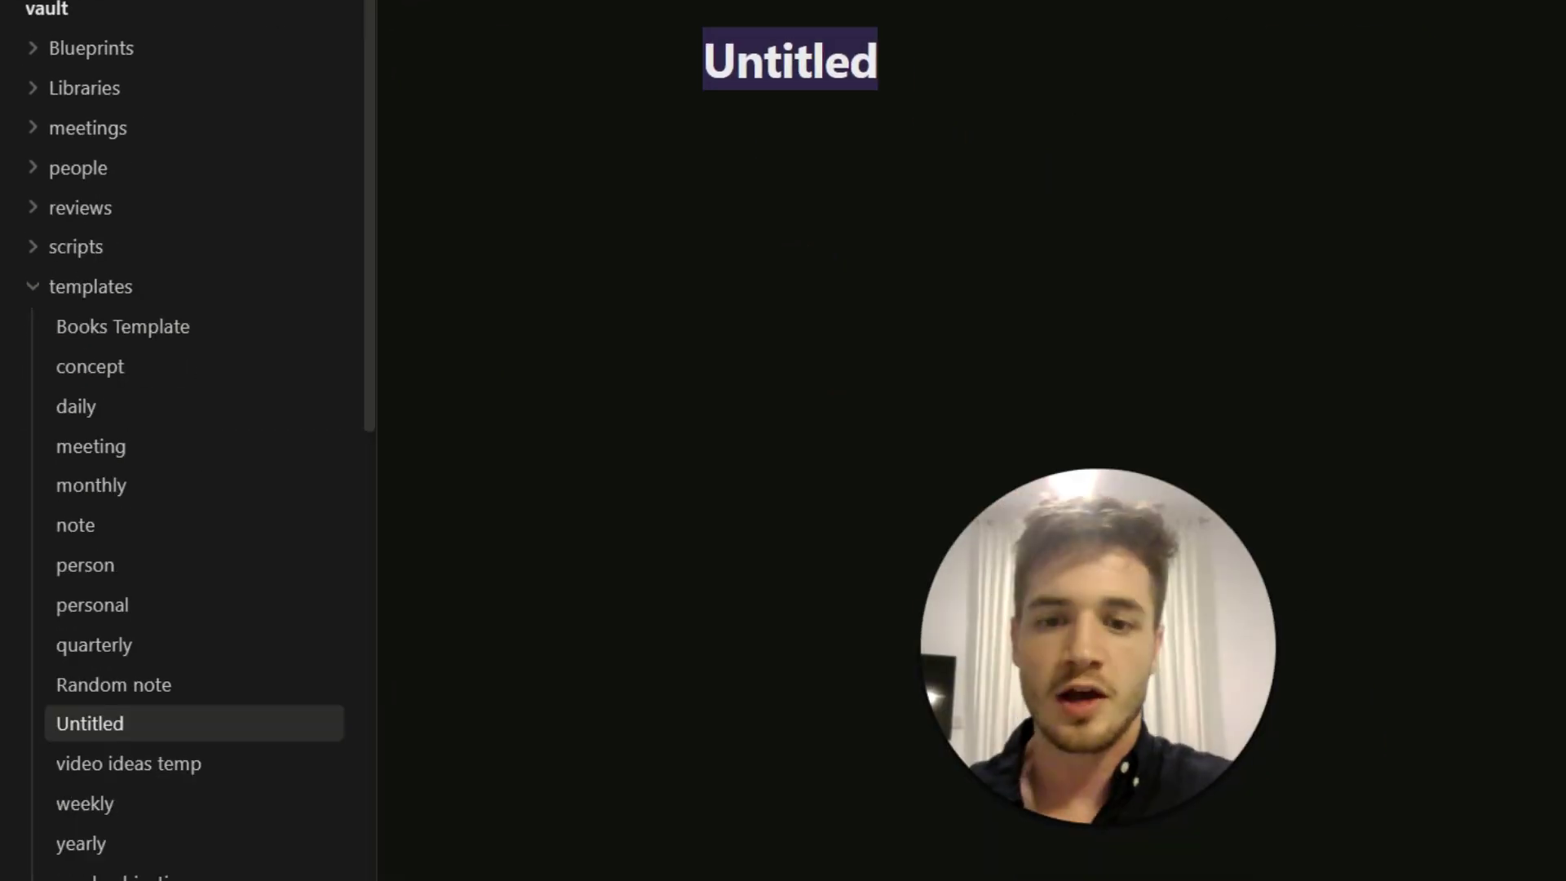
pyautogui.press('BackSpace')
pyautogui.write('Ideas Template')
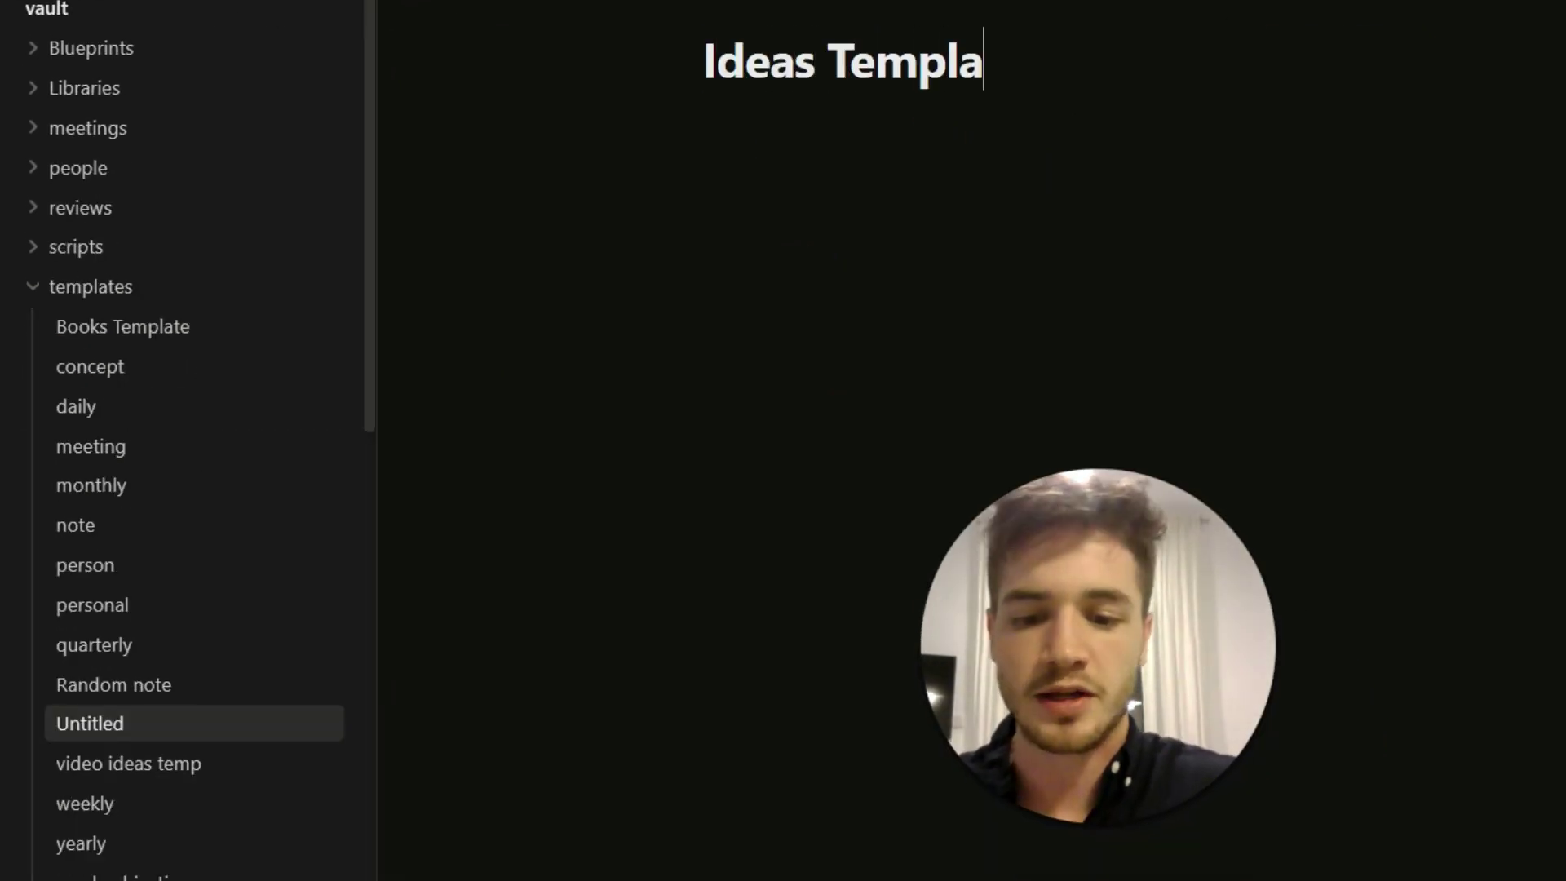
pyautogui.press('Return')
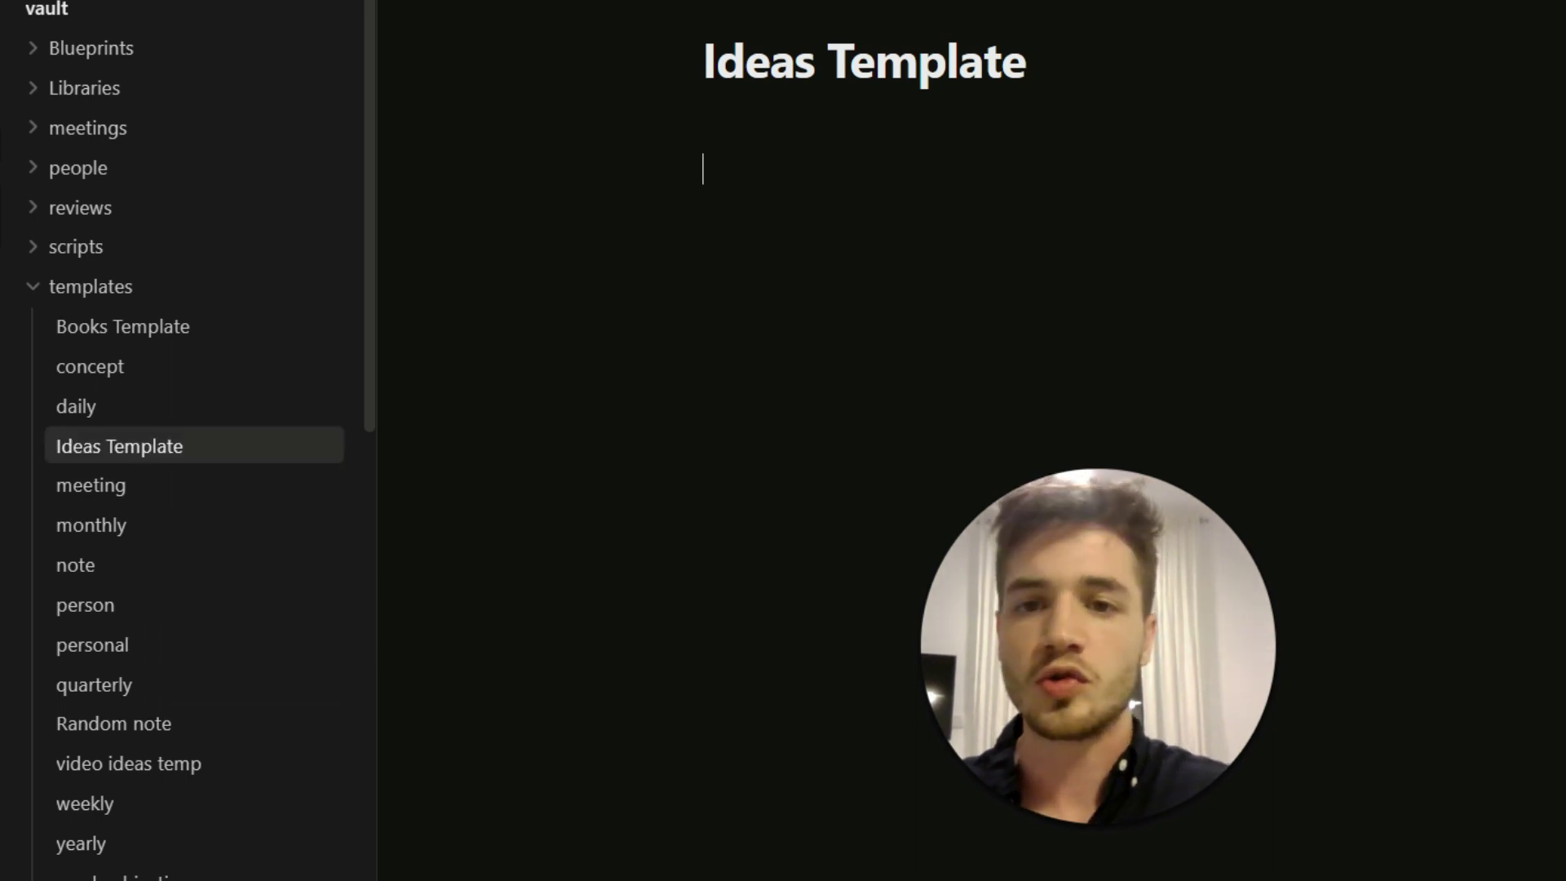
# Paste "Category: Ideas" and "Type: Engineering" into the Ideas Template note and remove the Type line's indent
pyautogui.write('Category: Ideas \tType: Engineering')
pyautogui.hotkey('ctrl', 'z')
pyautogui.write('Category: Ideas \tType: Engineering')
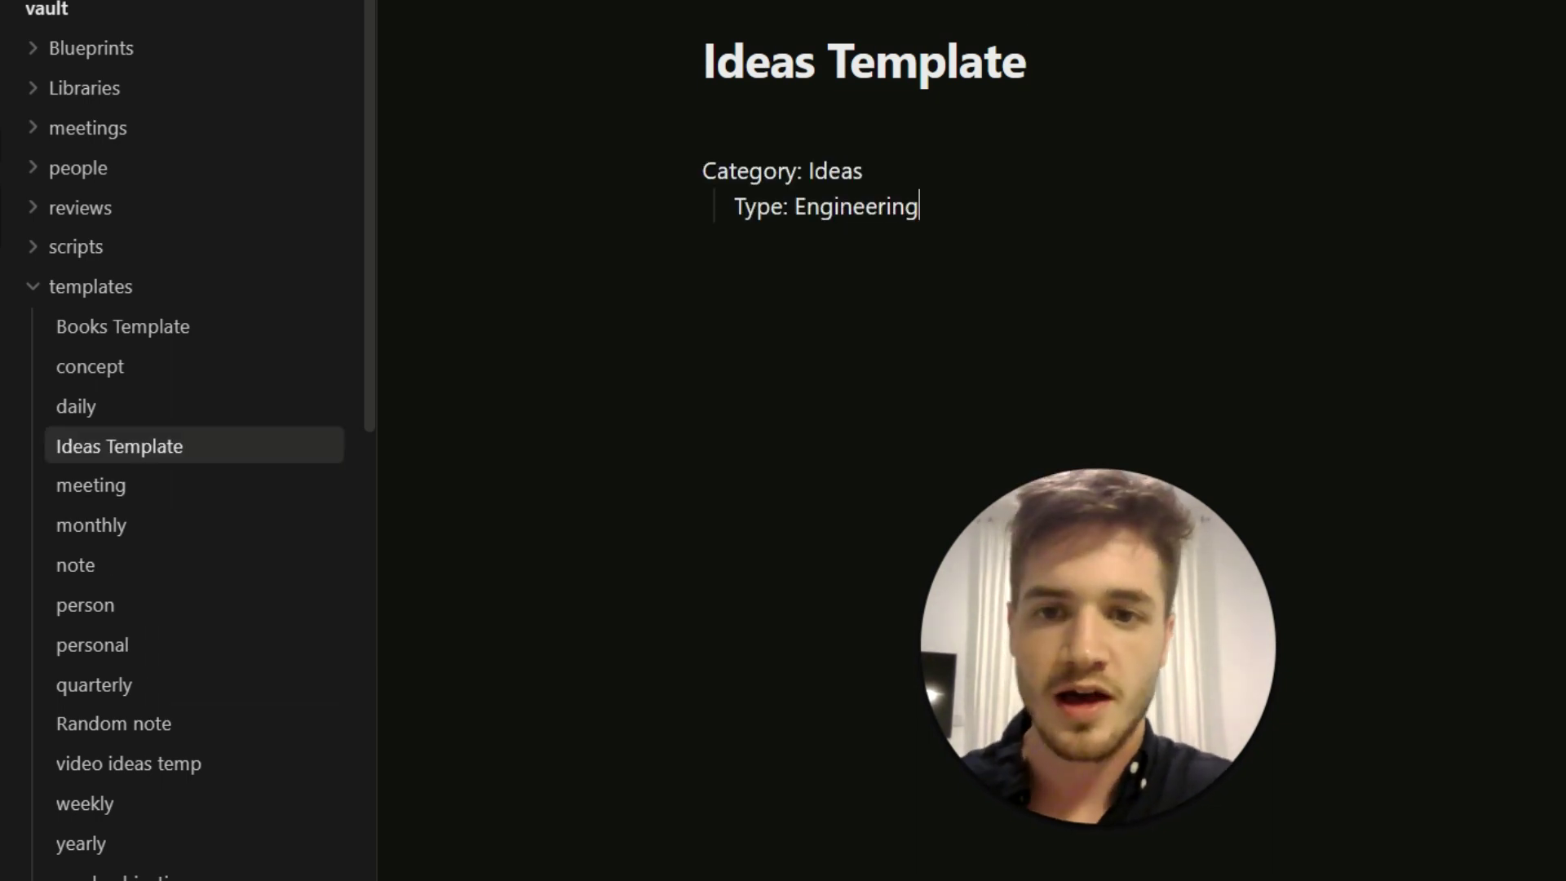
pyautogui.press('Left')
pyautogui.press('BackSpace')
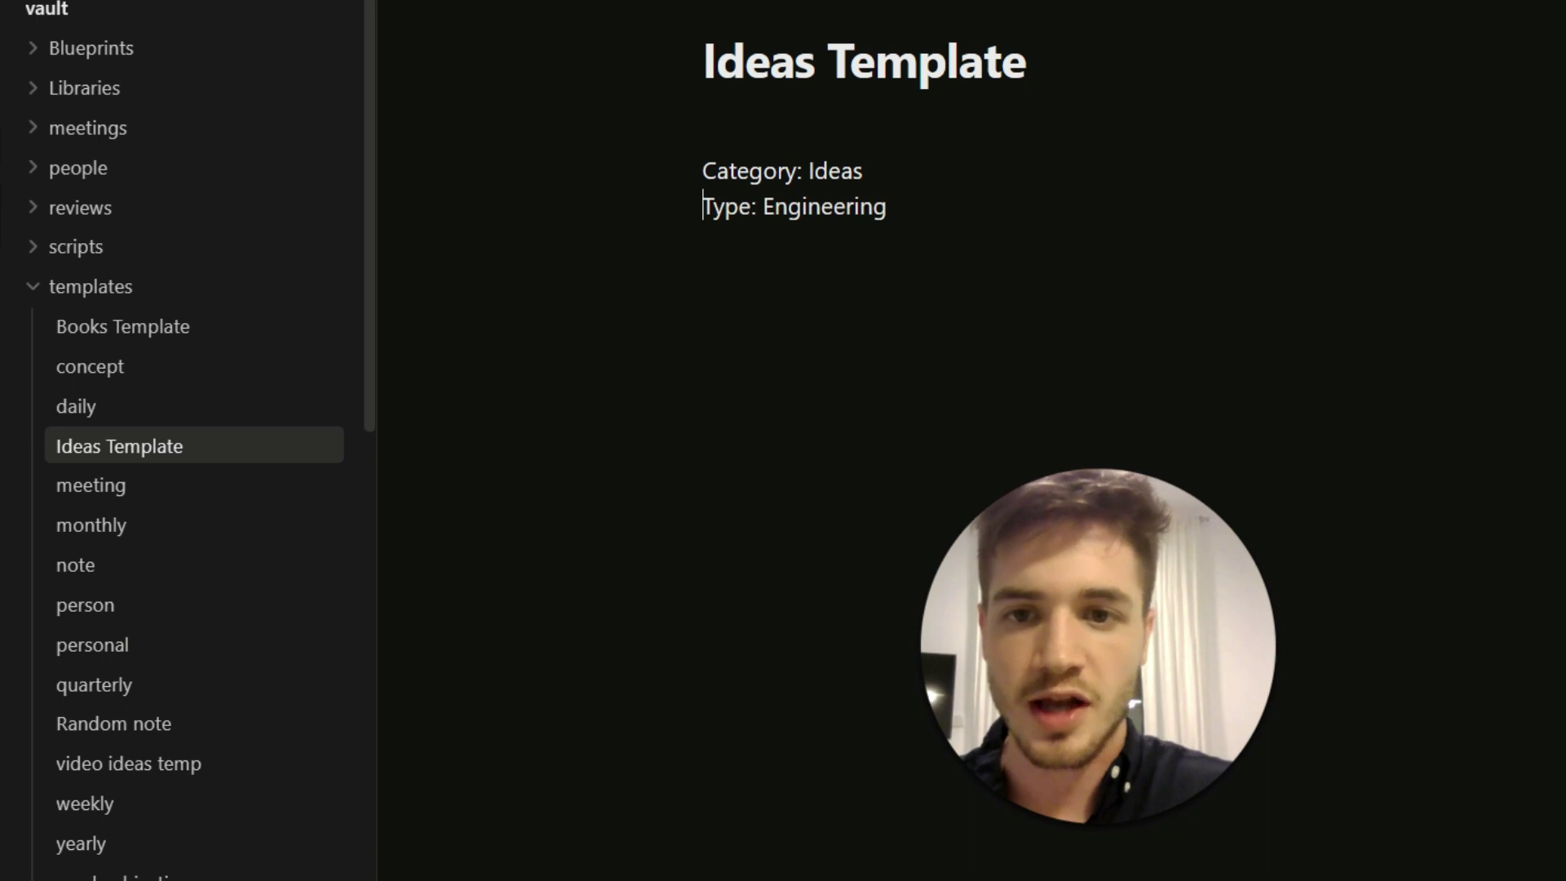
# Enclose the Category and Type lines between "---" delimiter lines as front matter, and select the whole block
pyautogui.write('---')
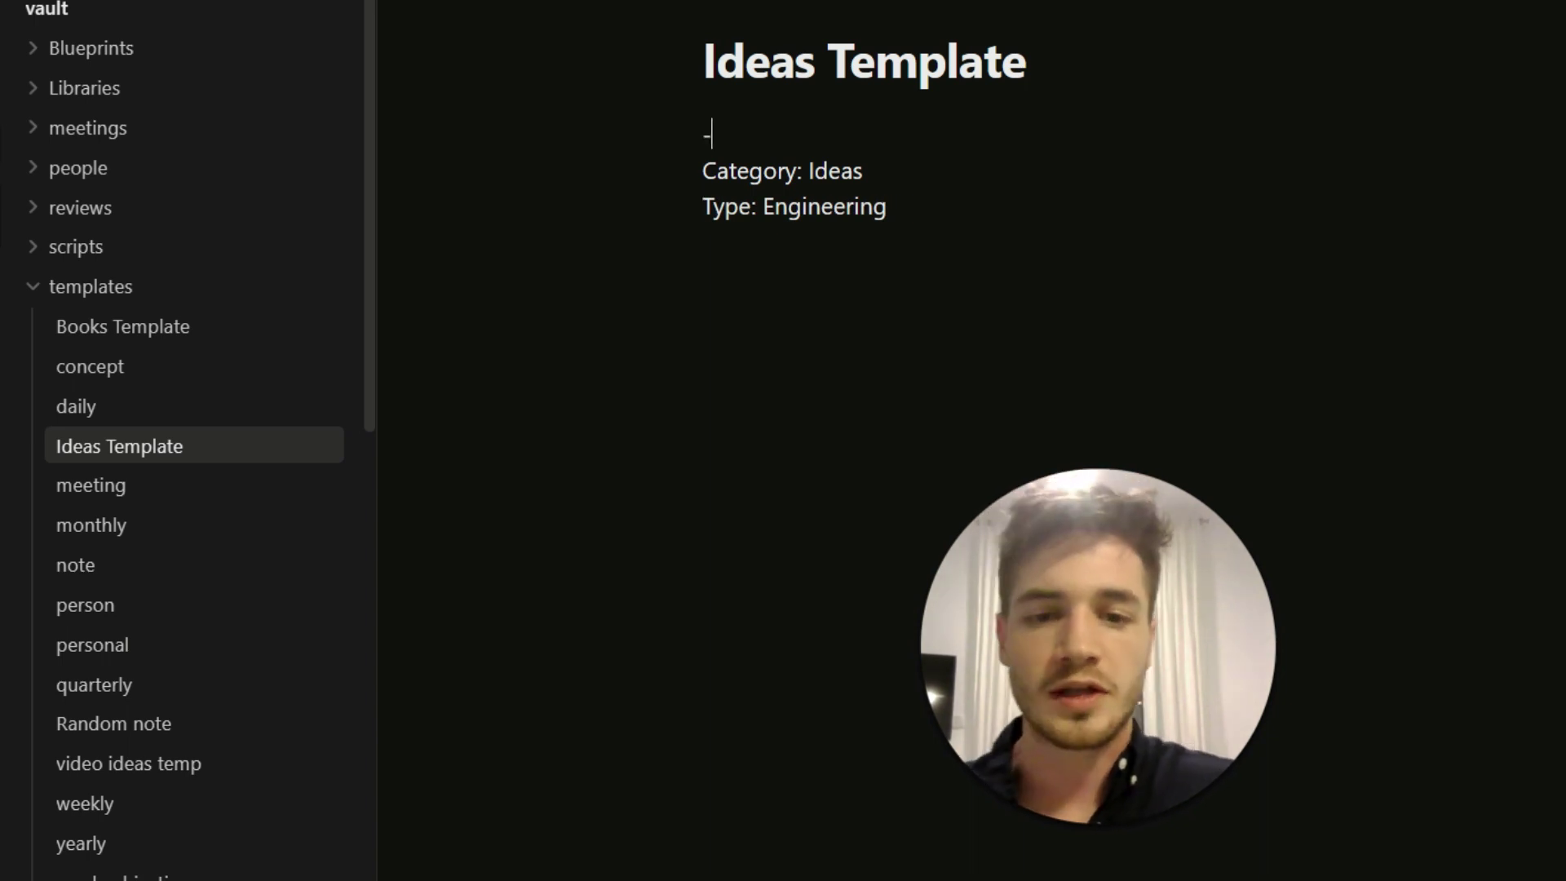
pyautogui.hotkey('shift', 'Left')
pyautogui.hotkey('shift', 'Left')
pyautogui.hotkey('shift', 'Left')
pyautogui.click(896, 208)
pyautogui.write('---')
pyautogui.hotkey('shift', 'Up')
pyautogui.hotkey('shift', 'Up')
pyautogui.hotkey('shift', 'Up')
pyautogui.hotkey('shift', 'Up')
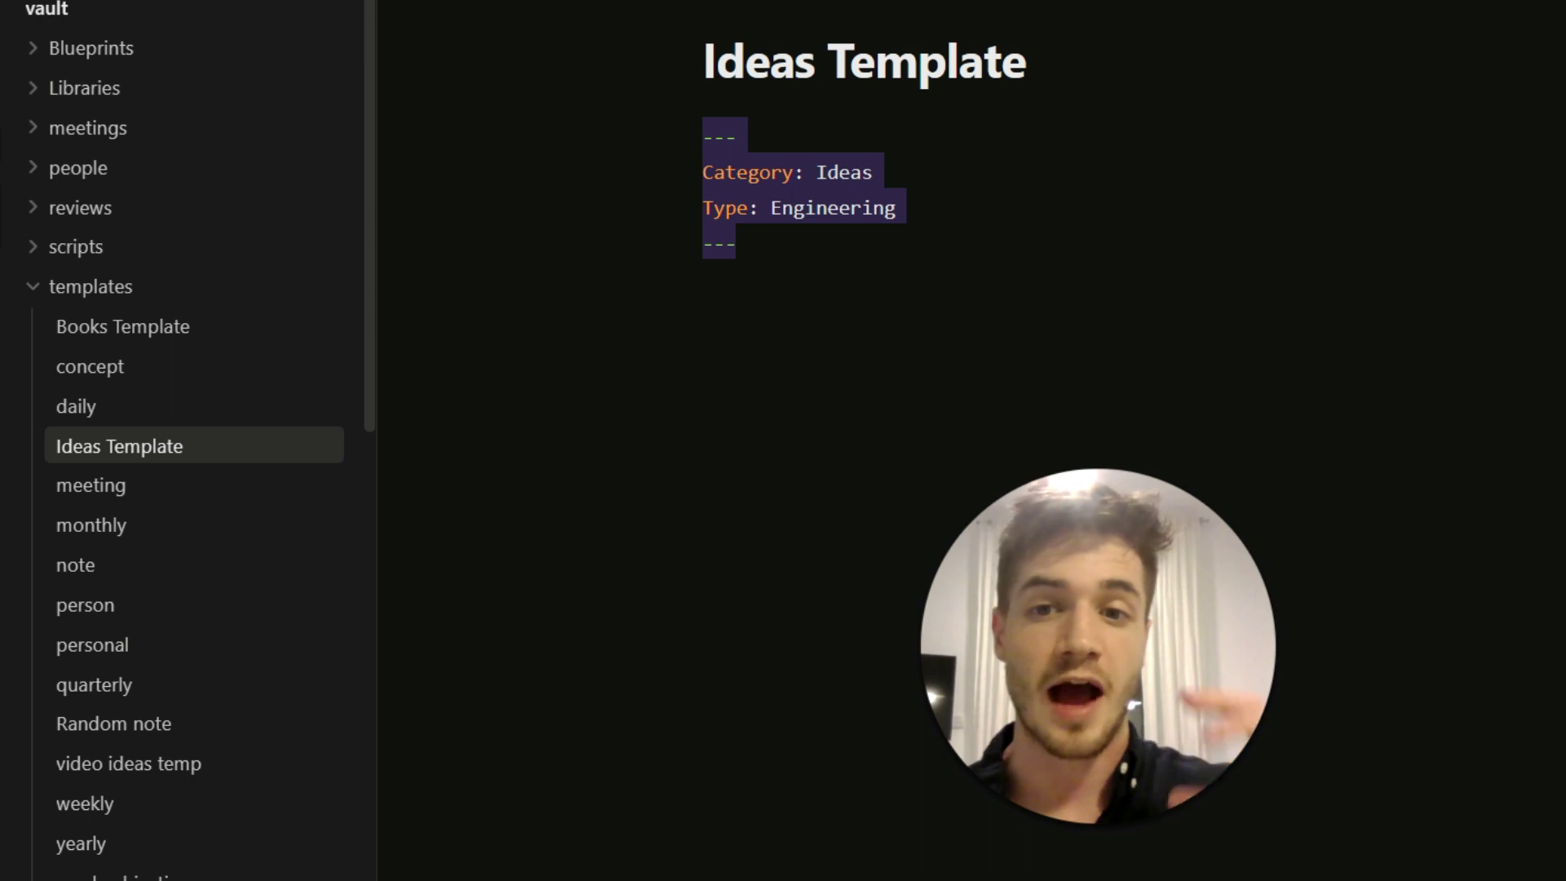
# Examine the Category and Type entries in the Ideas Template front matter
pyautogui.click(827, 173)
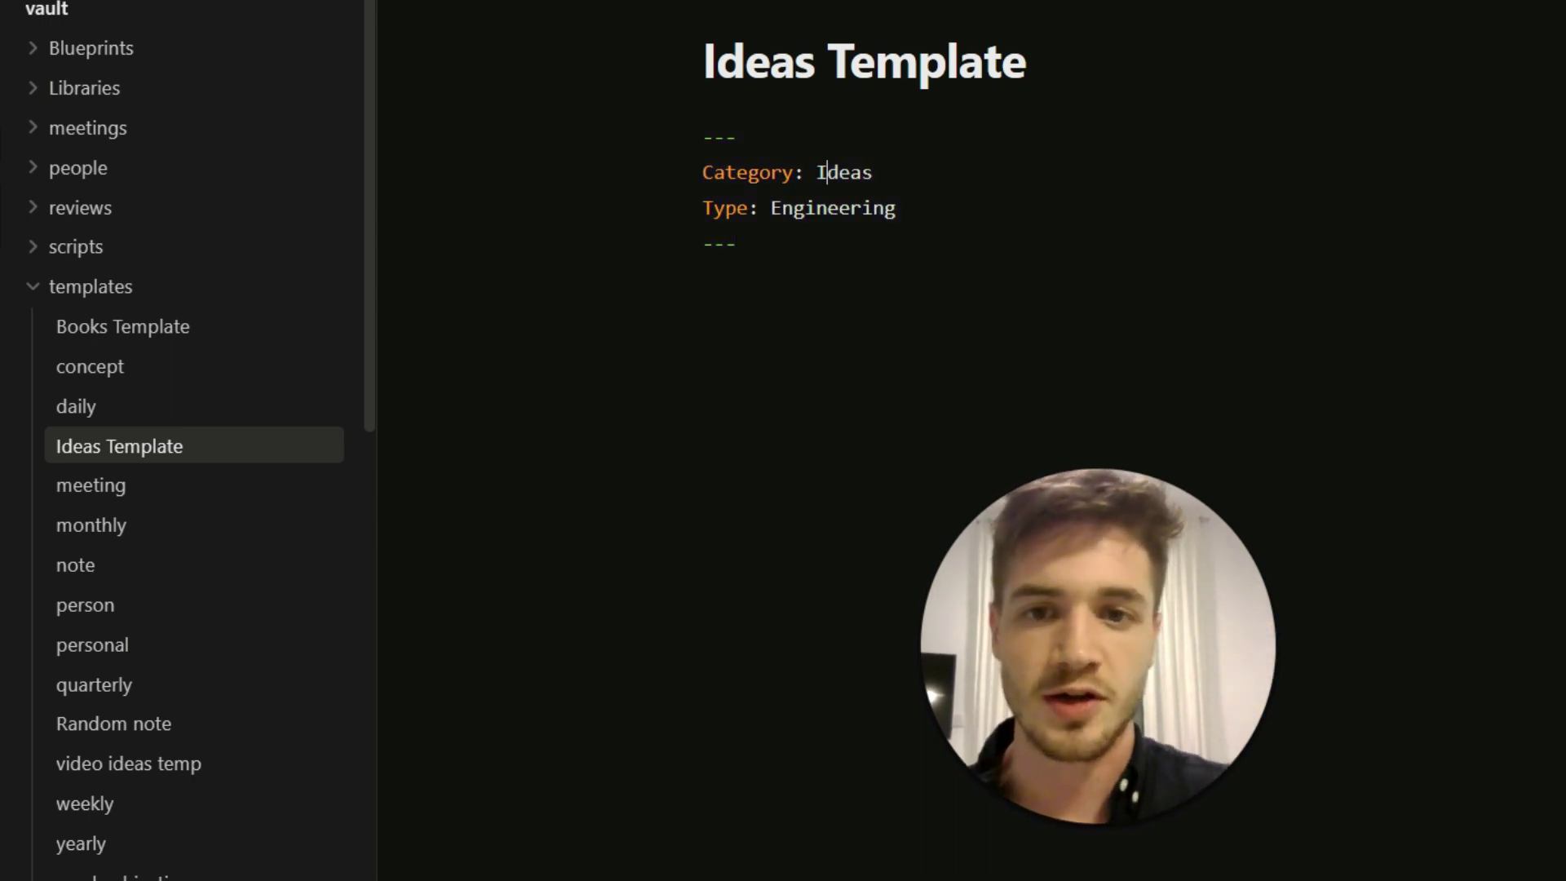
pyautogui.moveTo(736, 173); pyautogui.dragTo(816, 173)
pyautogui.click(873, 208)
pyautogui.moveTo(896, 208); pyautogui.dragTo(816, 208)
pyautogui.click(794, 208)
pyautogui.click(736, 244)
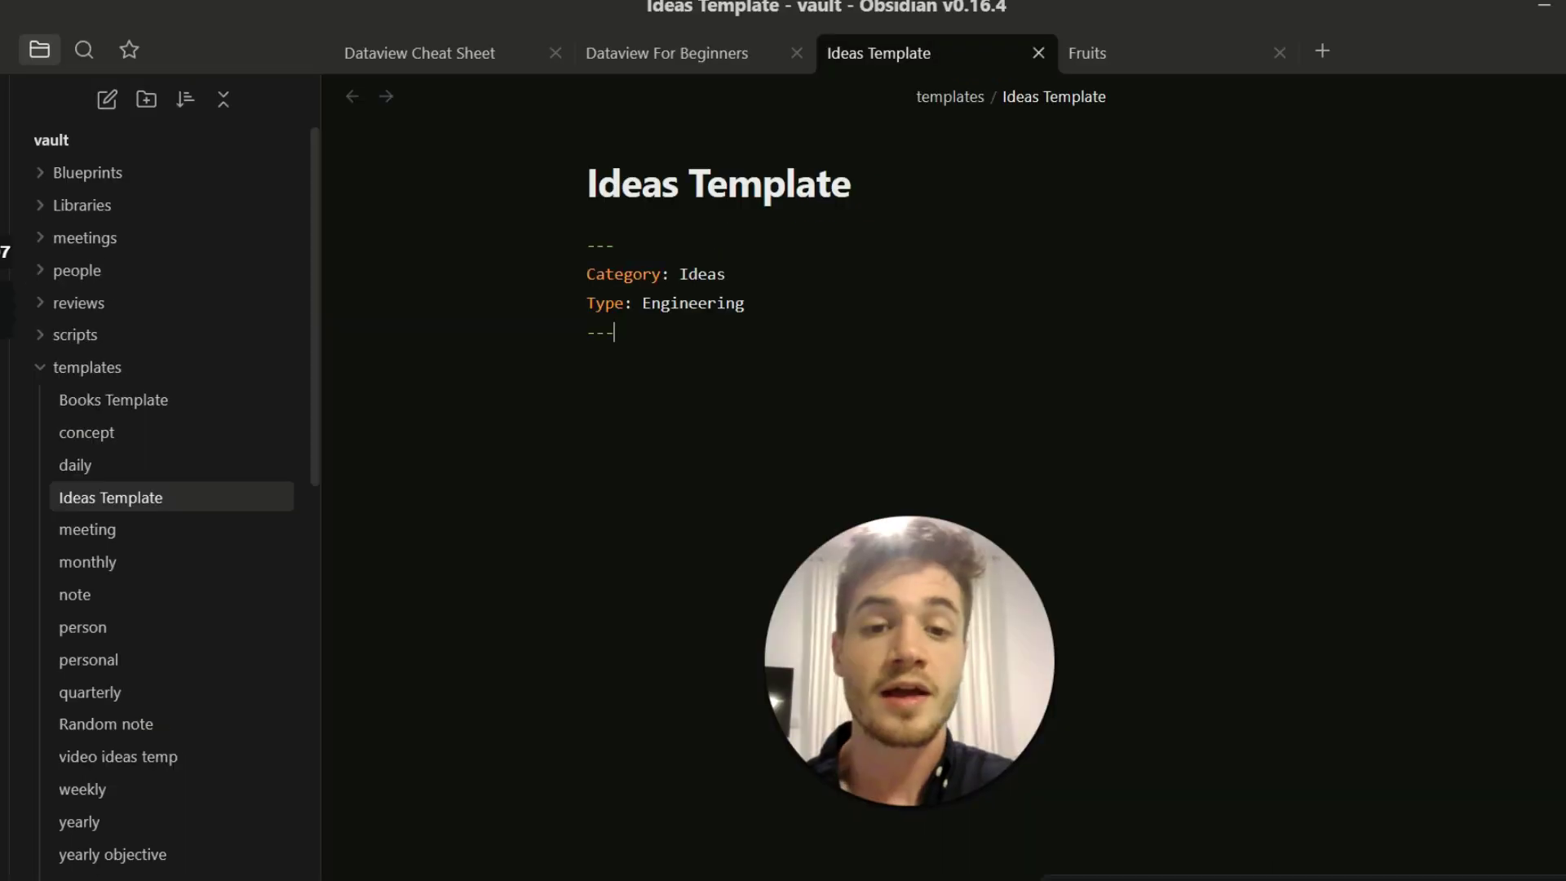
# Clear the Type value in the template's front matter and add two new lines below the closing delimiter
pyautogui.moveTo(744, 303); pyautogui.dragTo(642, 303)
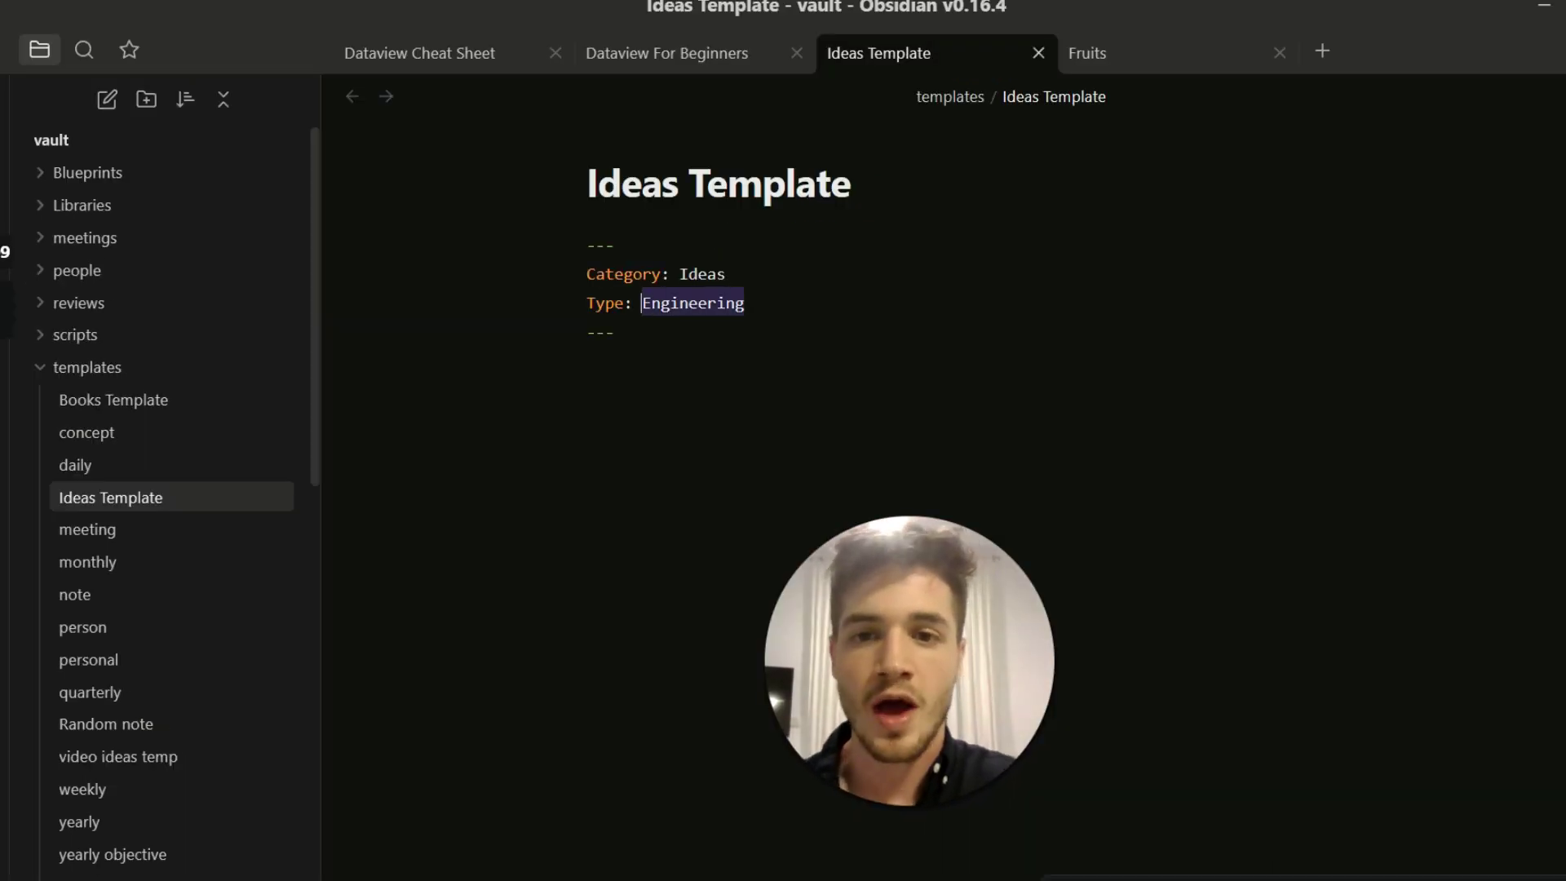
pyautogui.press('BackSpace')
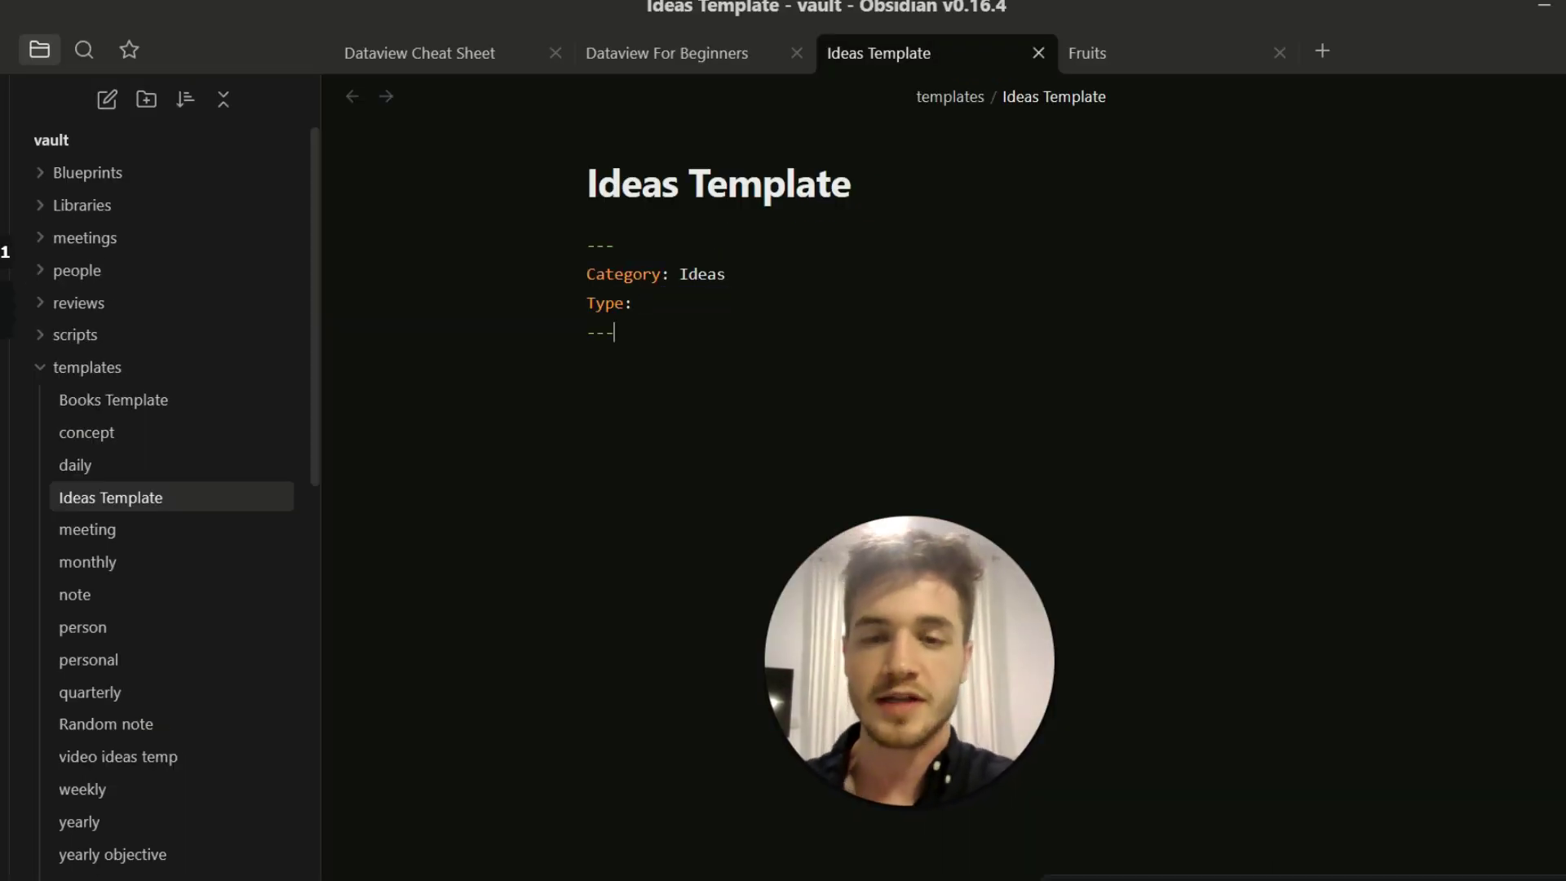
pyautogui.click(617, 332)
pyautogui.press('Return')
pyautogui.press('Return')
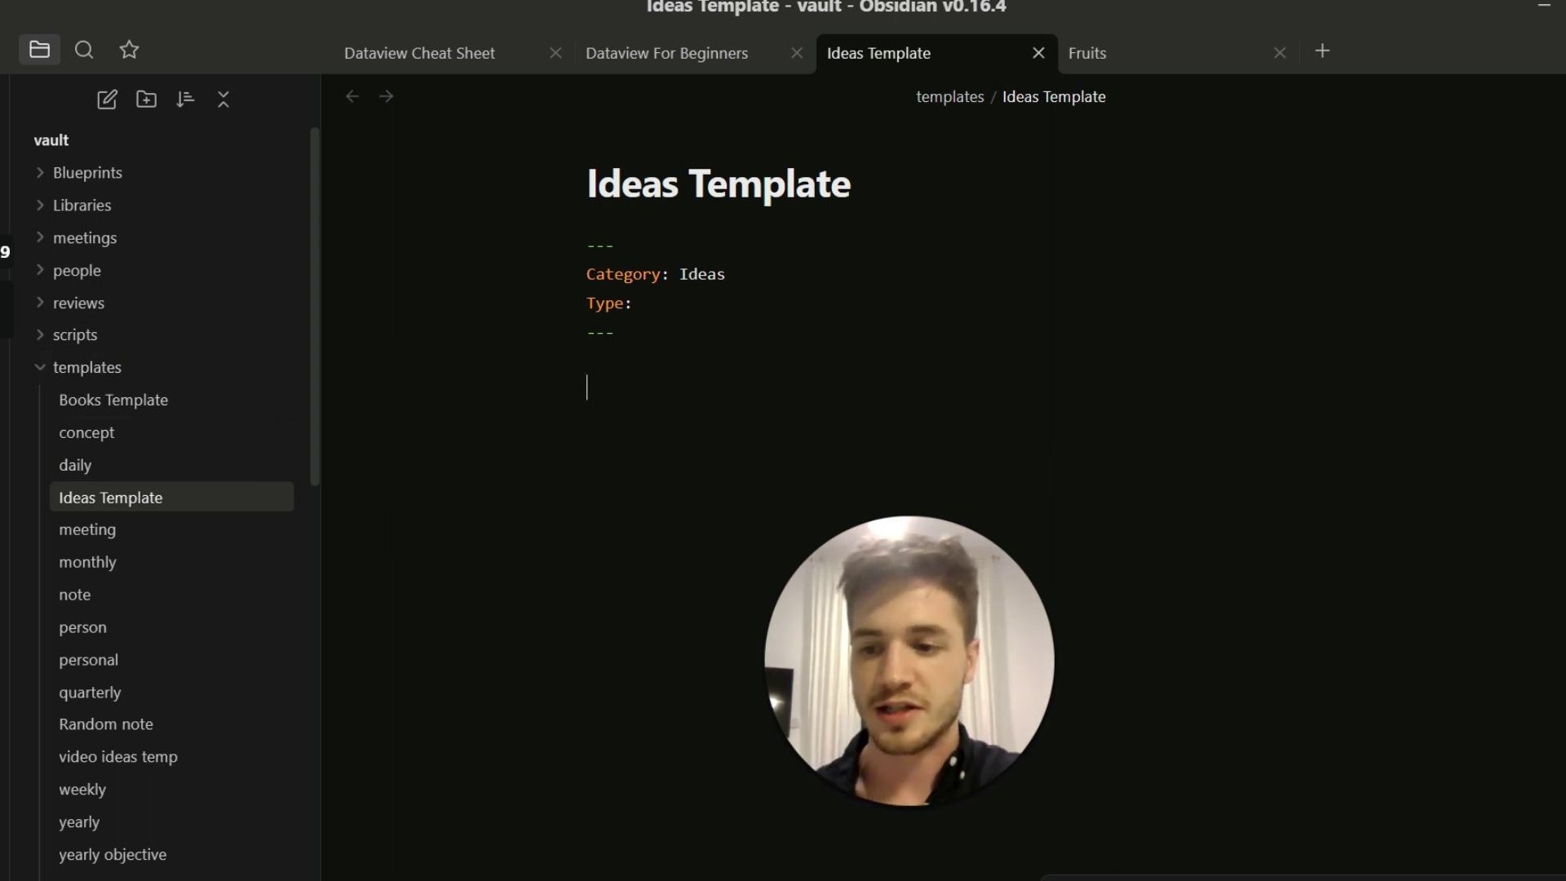
# Check the template folder location in the Templater settings and close the settings without changing it
pyautogui.hotkey('ctrl', ',')
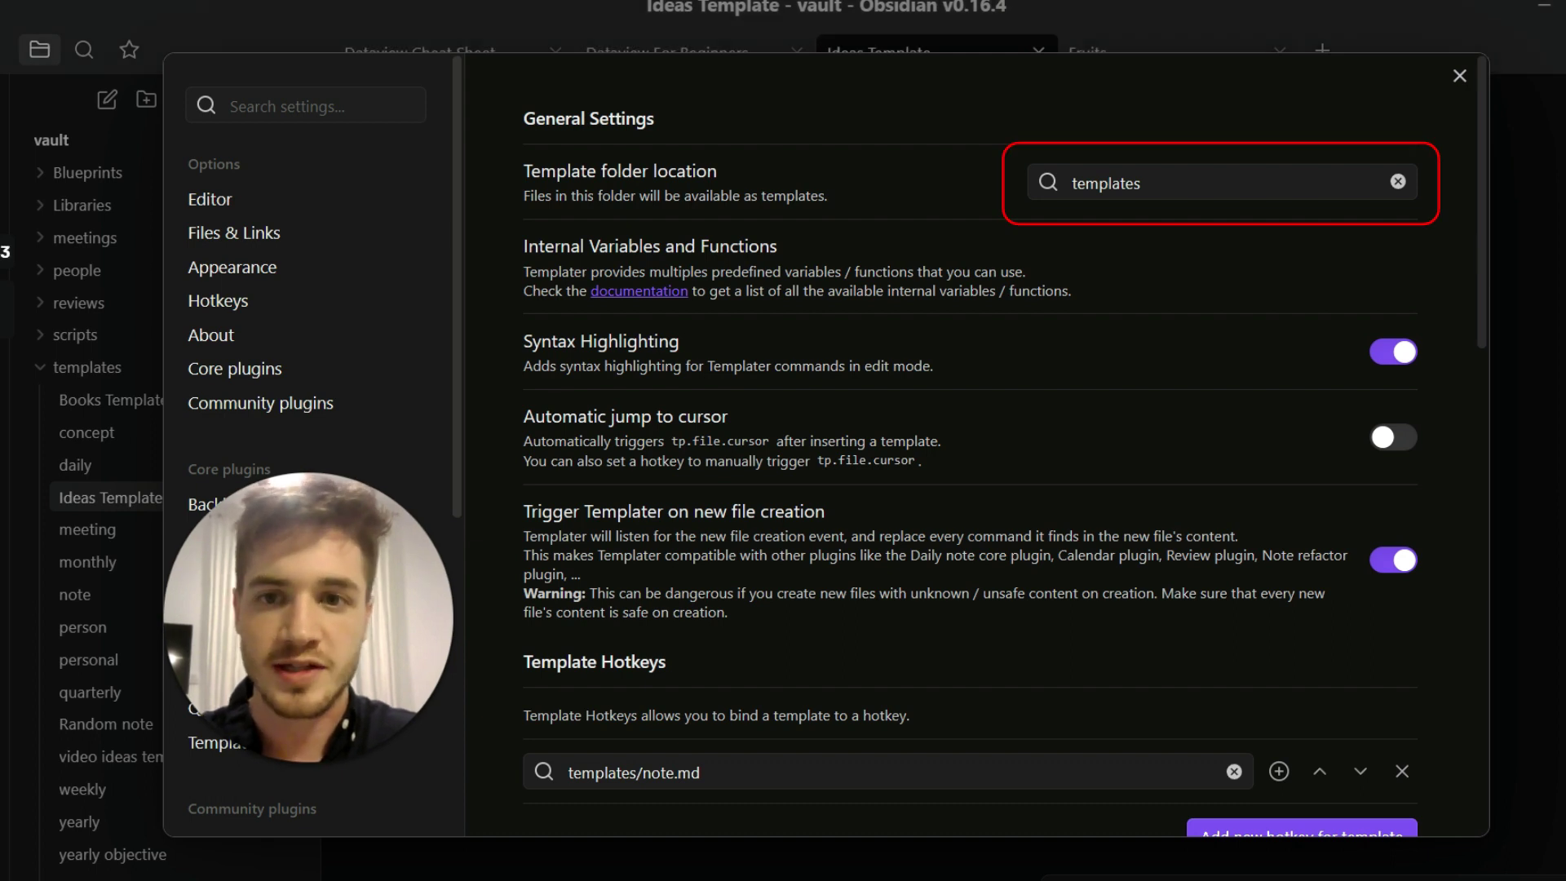
pyautogui.click(1150, 182)
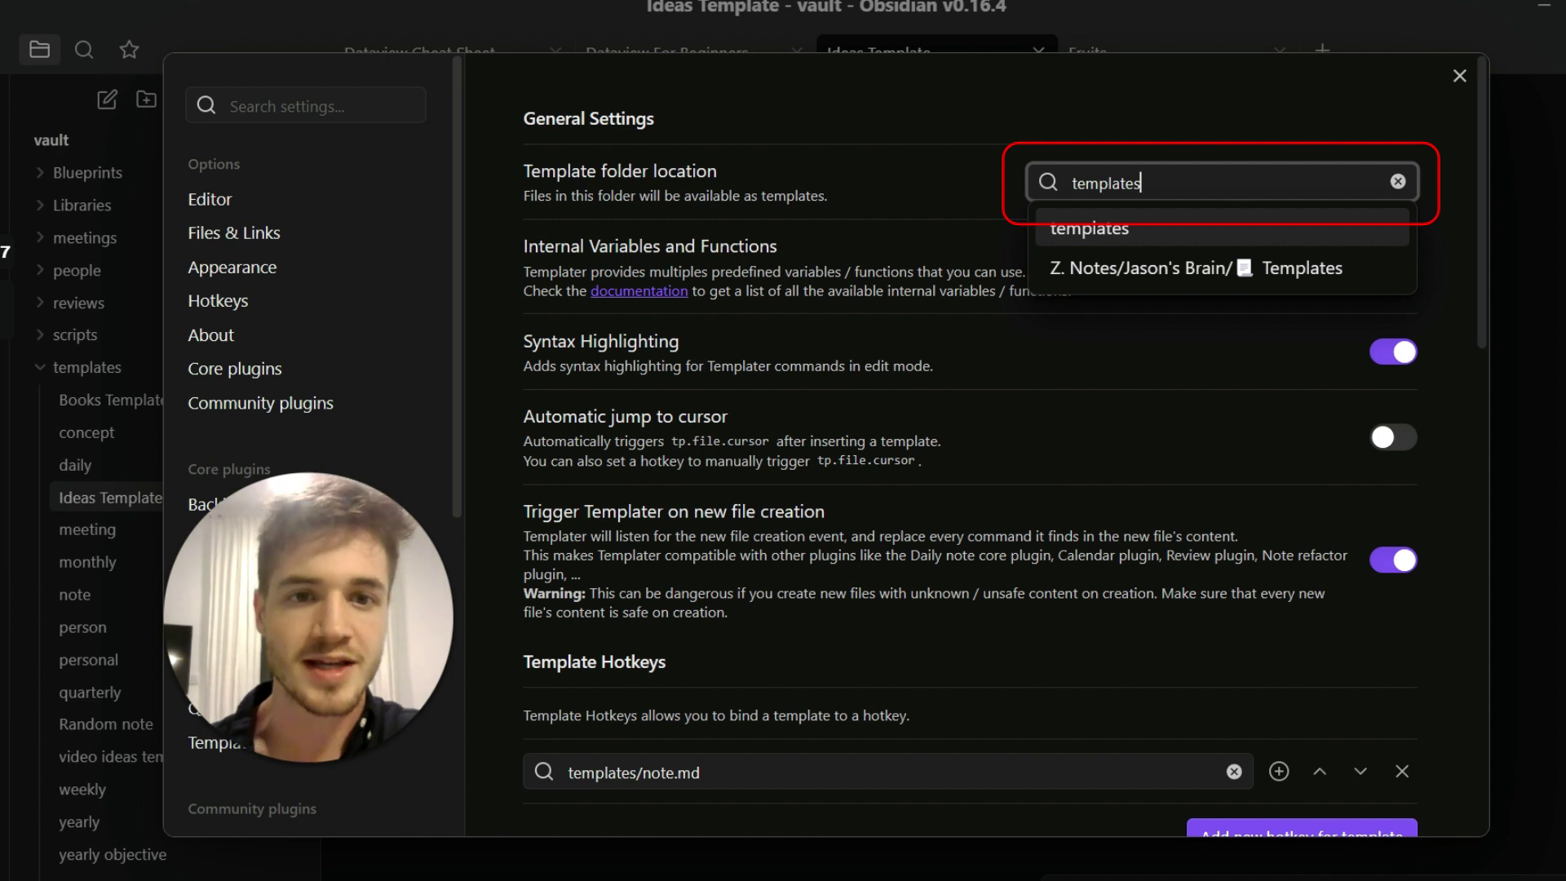
pyautogui.click(1207, 118)
pyautogui.click(1460, 76)
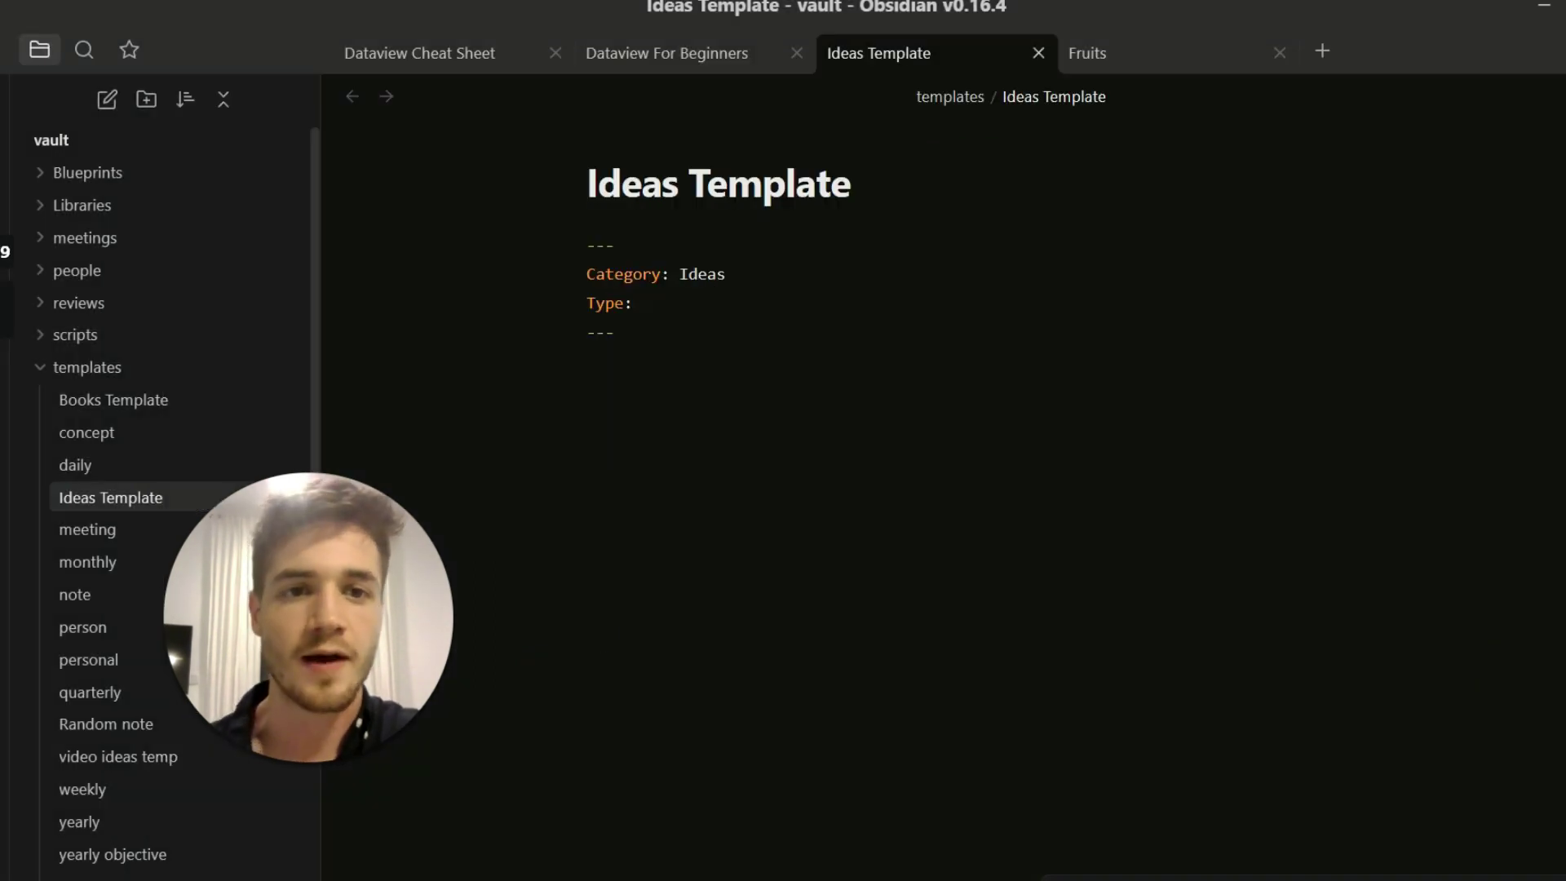
# Create a new note in a new tab and title it "Million dollar Idea"
pyautogui.click(1322, 51)
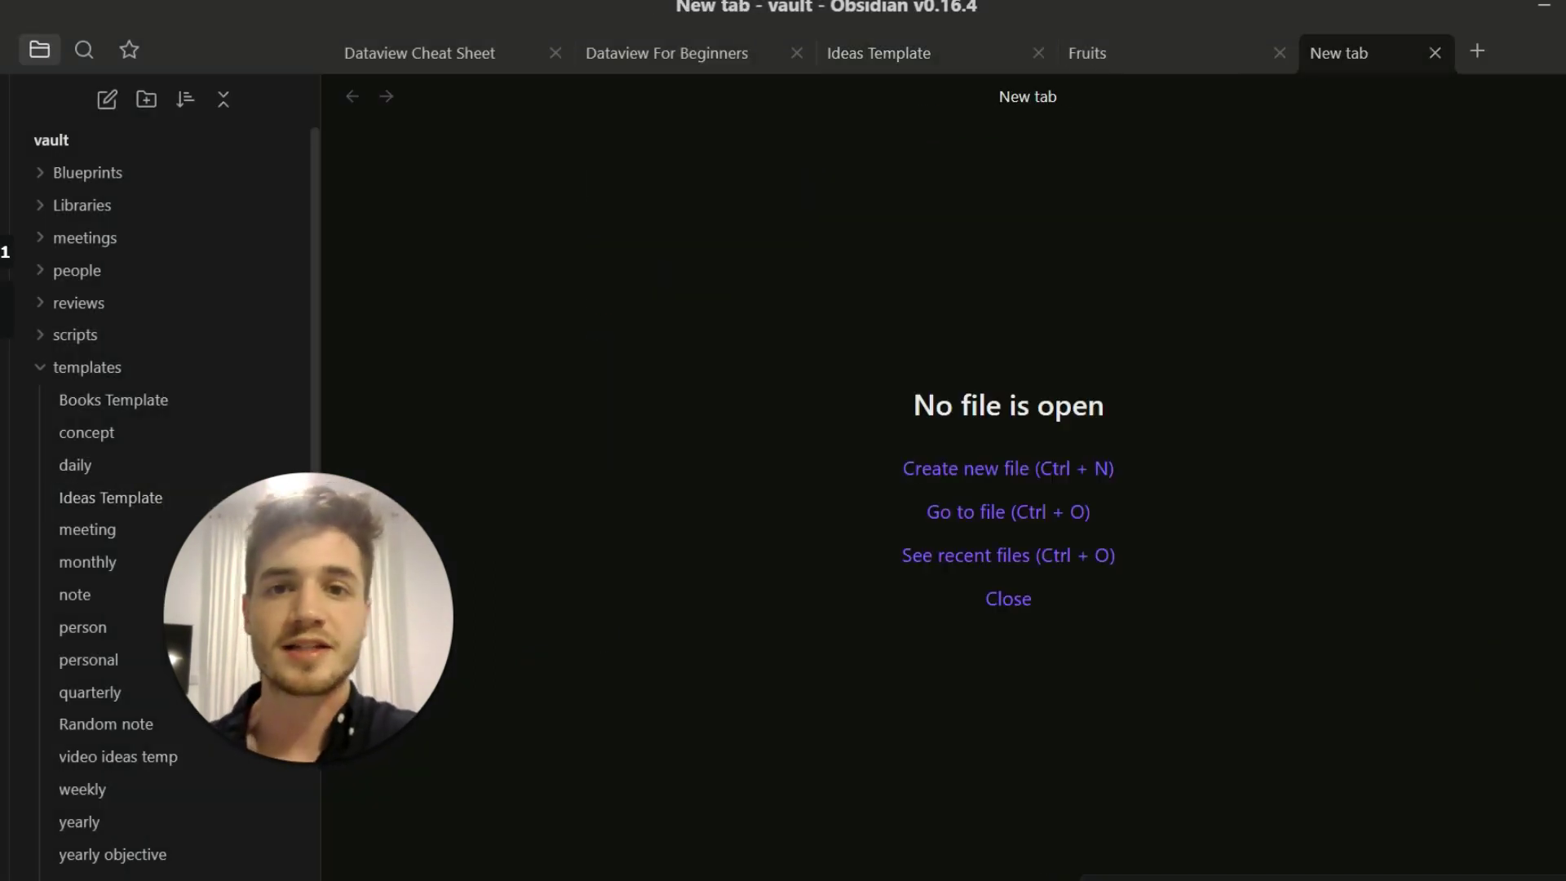
pyautogui.click(980, 469)
pyautogui.press('Return')
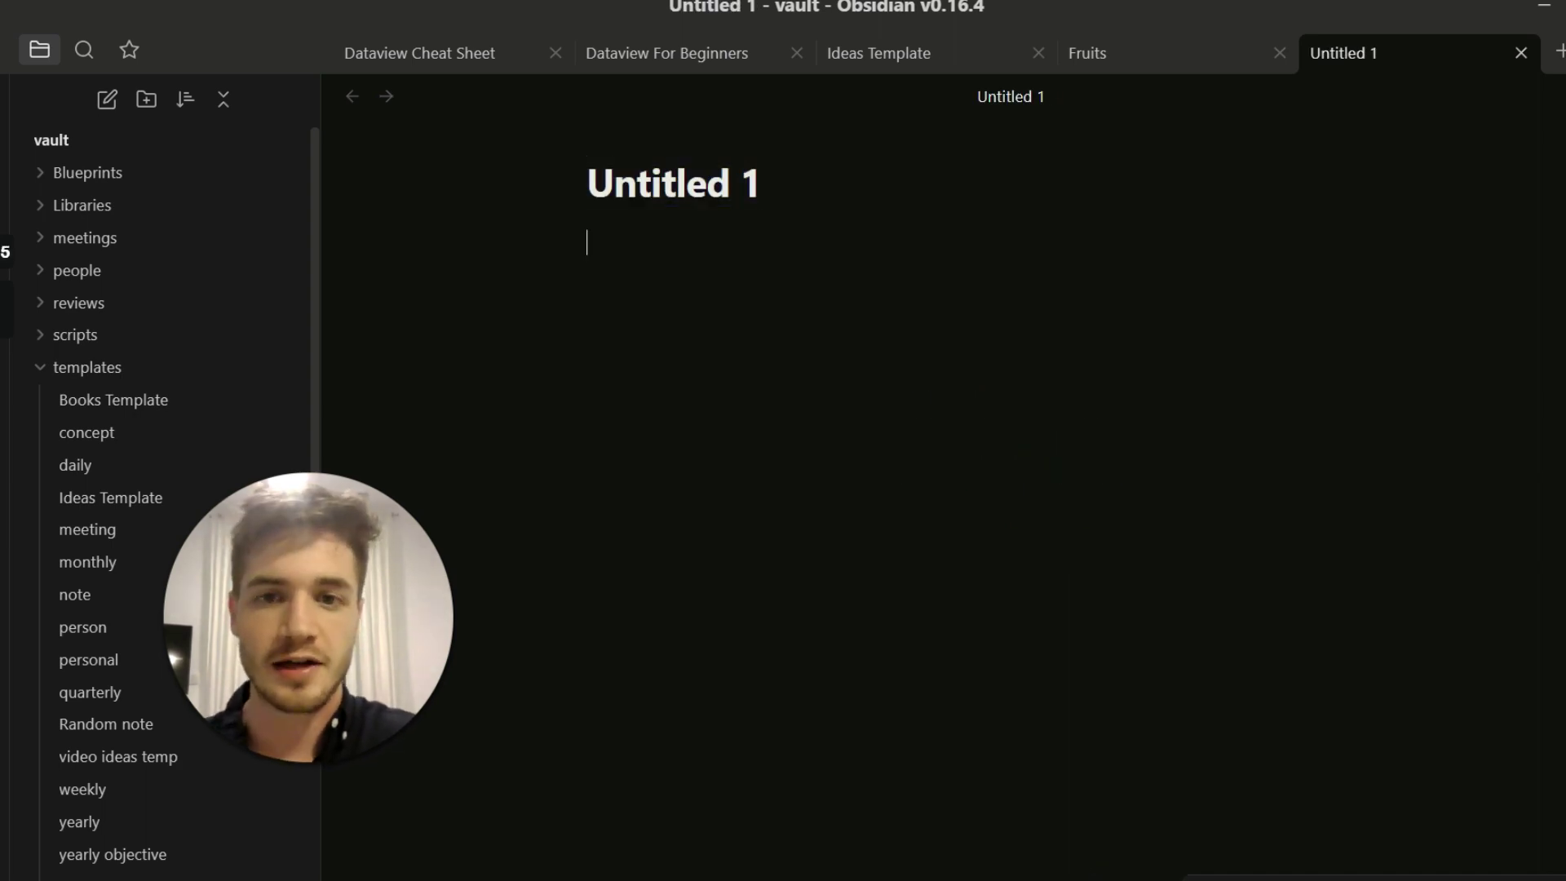
pyautogui.press('F2')
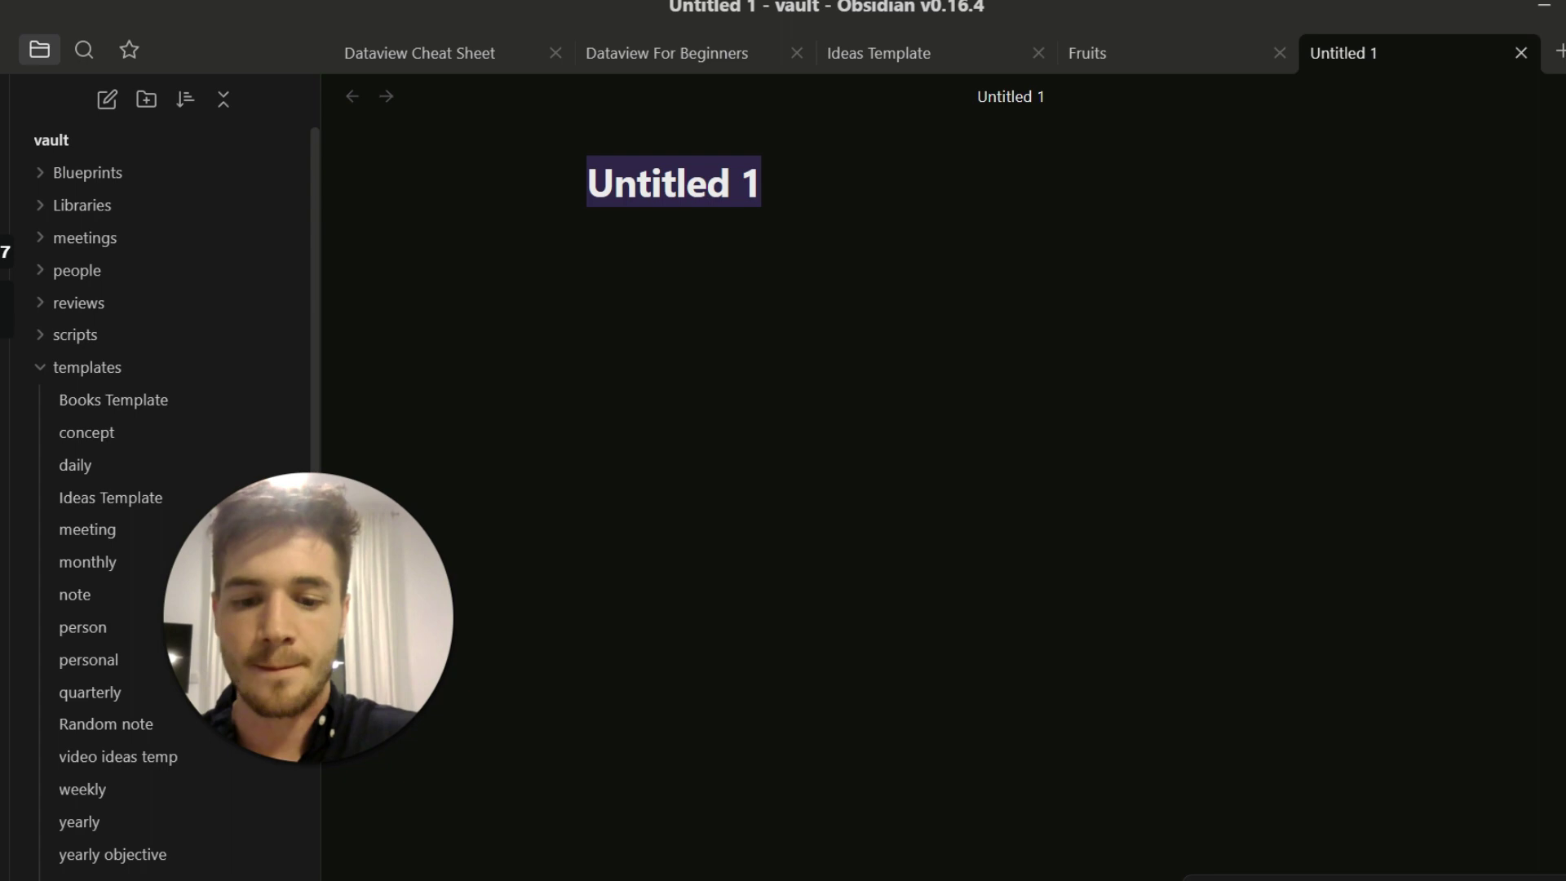
pyautogui.write('Million da')
pyautogui.press('BackSpace')
pyautogui.write('ollar Idea')
pyautogui.press('Return')
# Insert the Ideas Template into the "Million dollar Idea" note and set its Type to business
pyautogui.hotkey('alt', 'e')
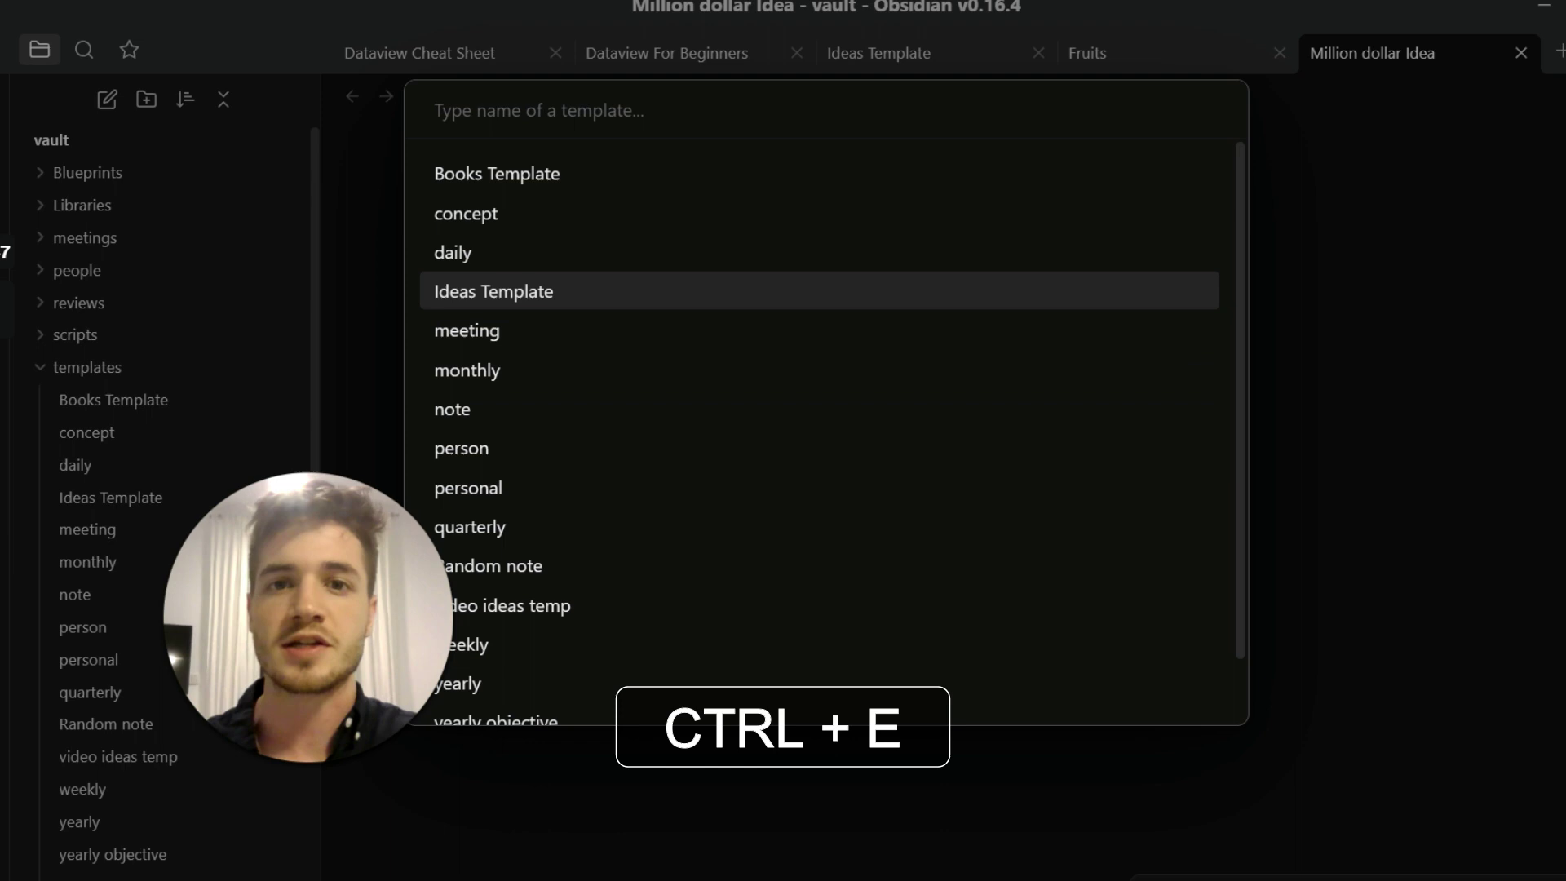
pyautogui.write('ide')
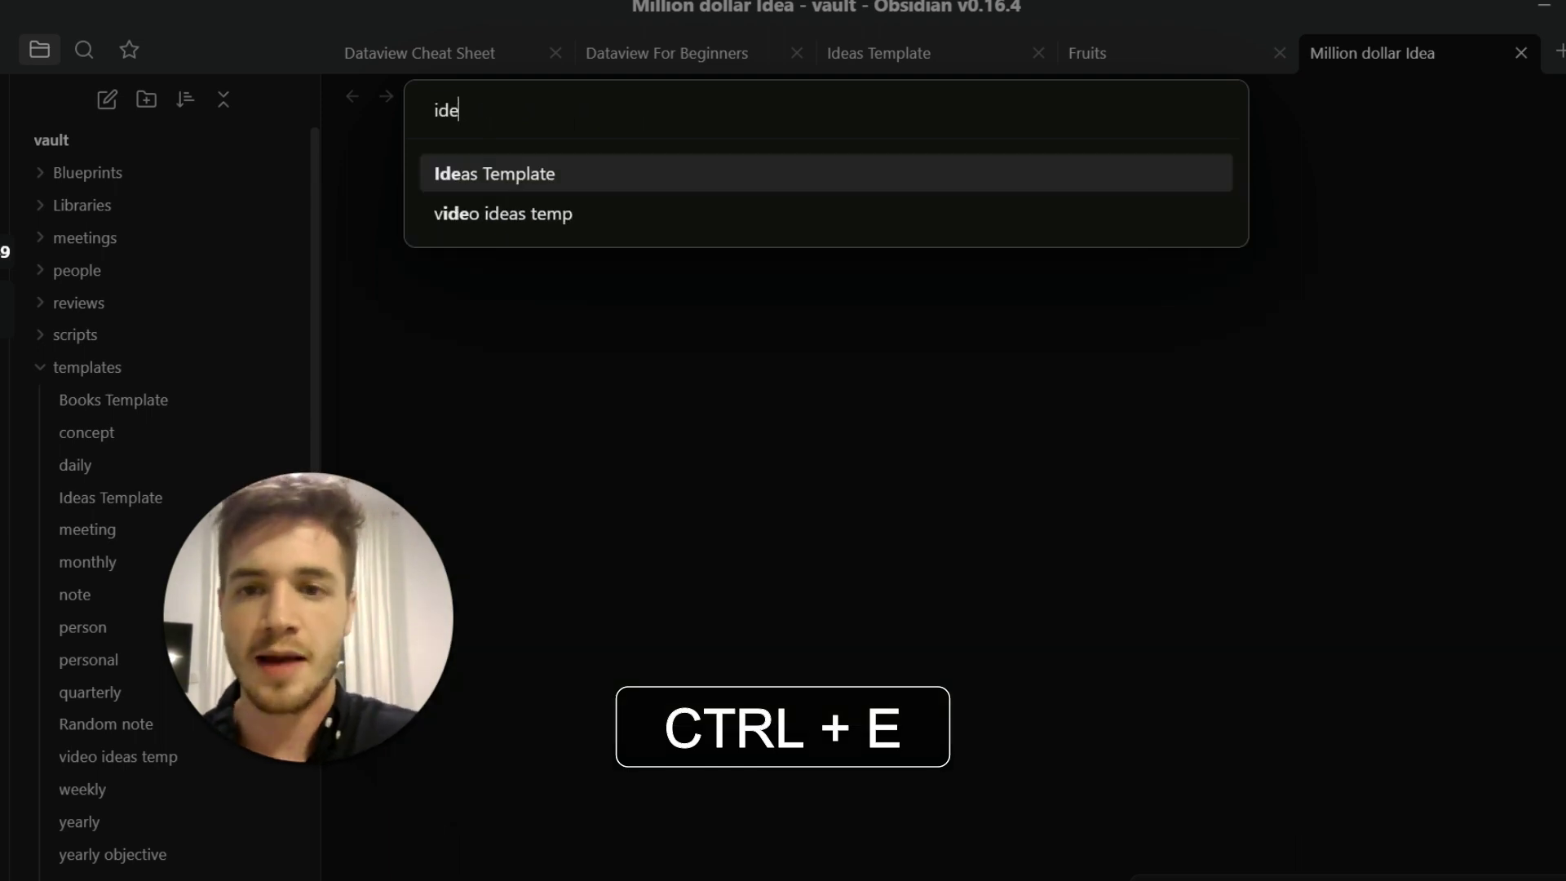
pyautogui.press('Return')
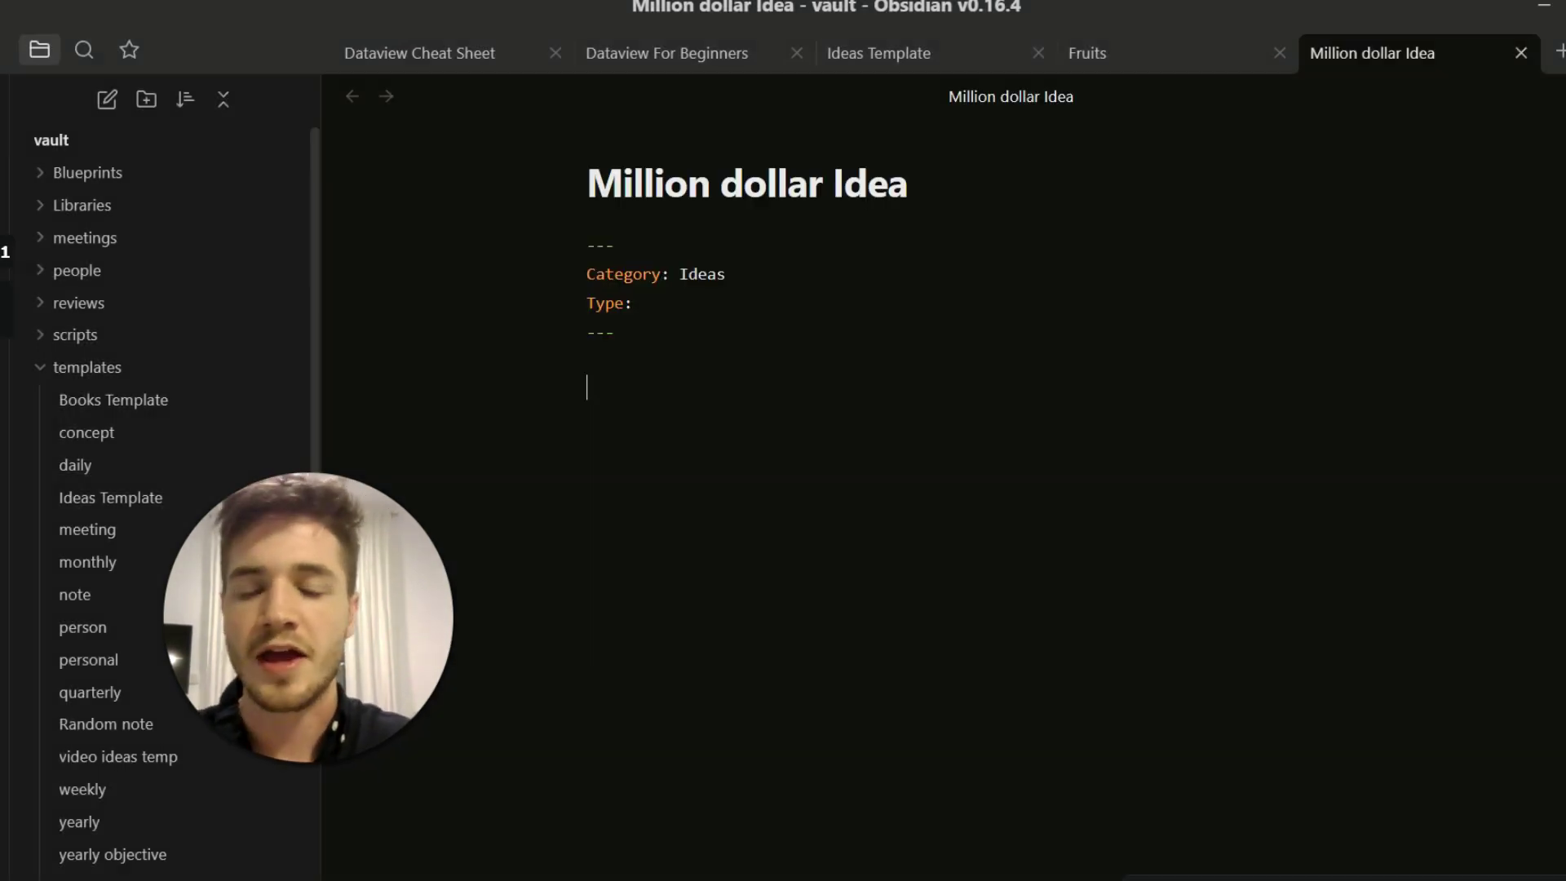
pyautogui.click(641, 303)
pyautogui.write('business')
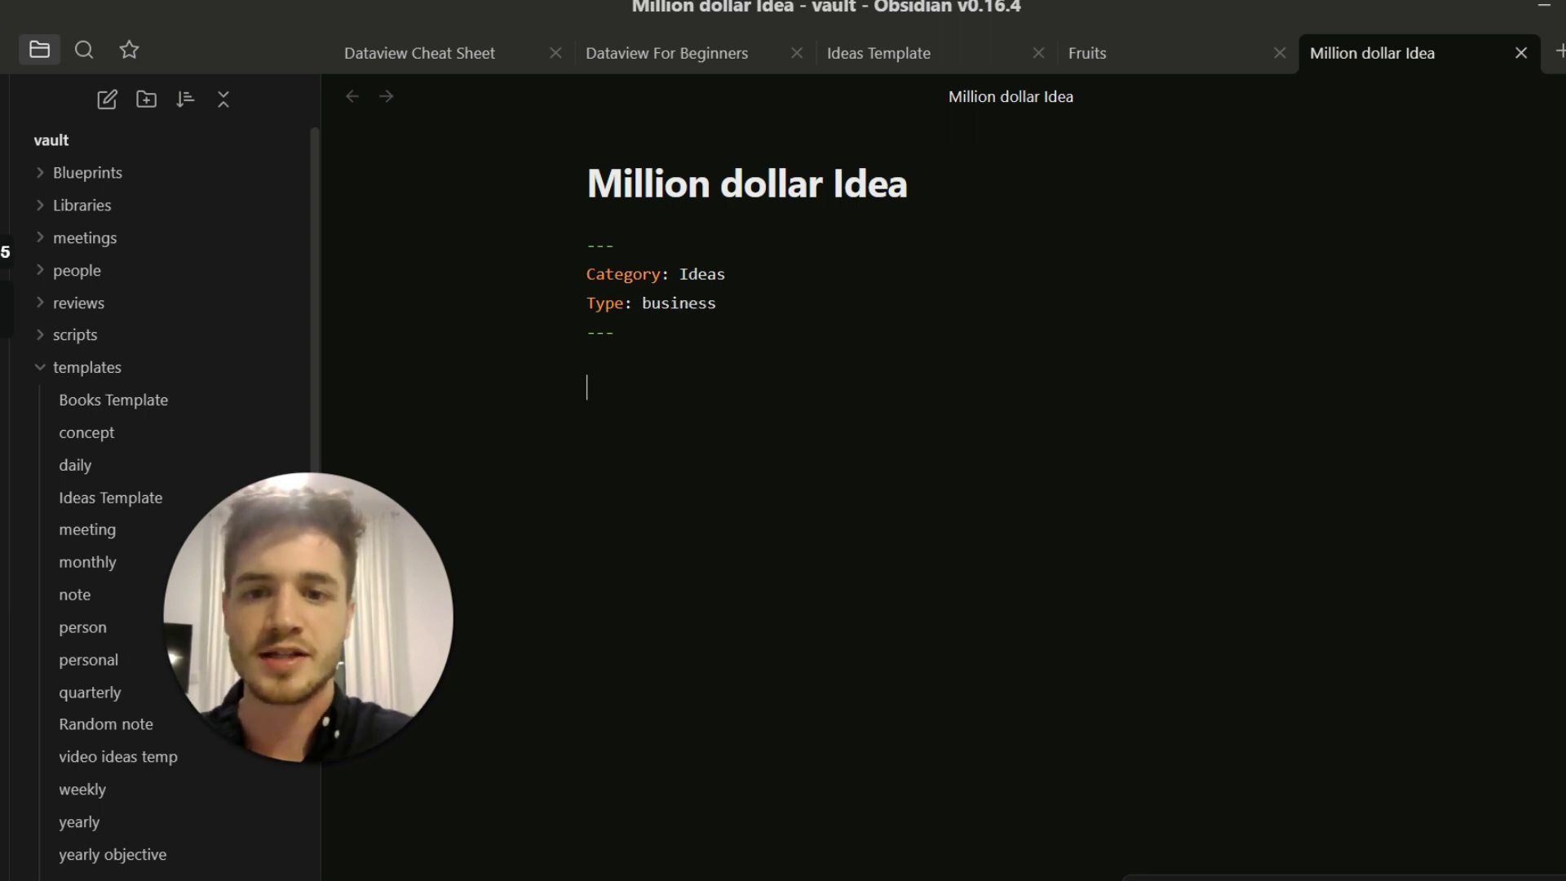
pyautogui.write(' ---  Thi')
pyautogui.press('BackSpace')
pyautogui.press('BackSpace')
pyautogui.press('BackSpace')
pyautogui.press('BackSpace')
pyautogui.press('BackSpace')
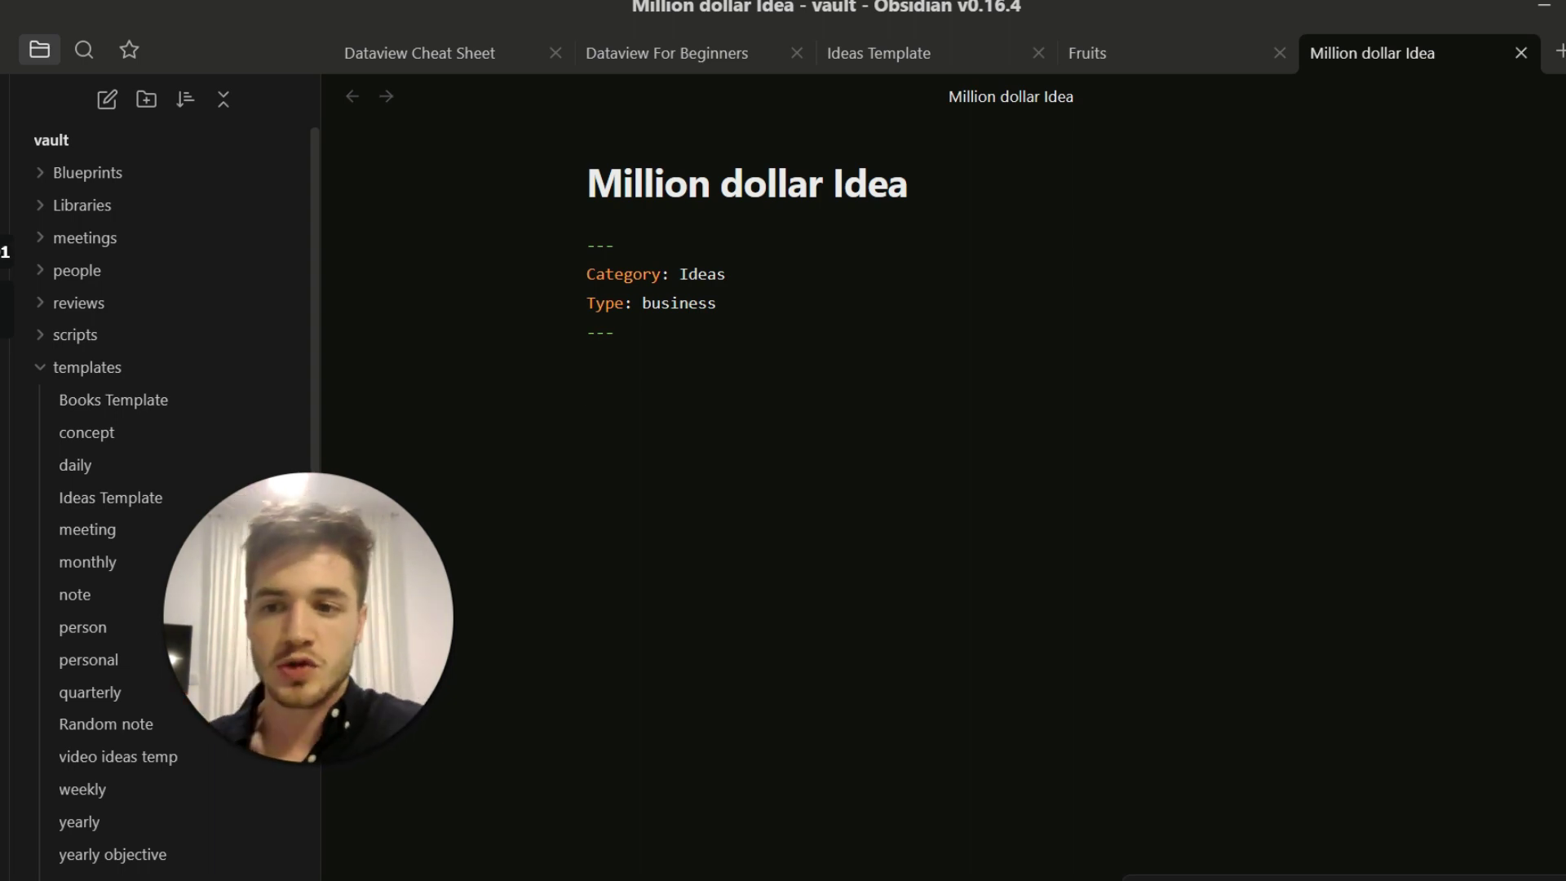
pyautogui.moveTo(309, 617); pyautogui.dragTo(1433, 557)
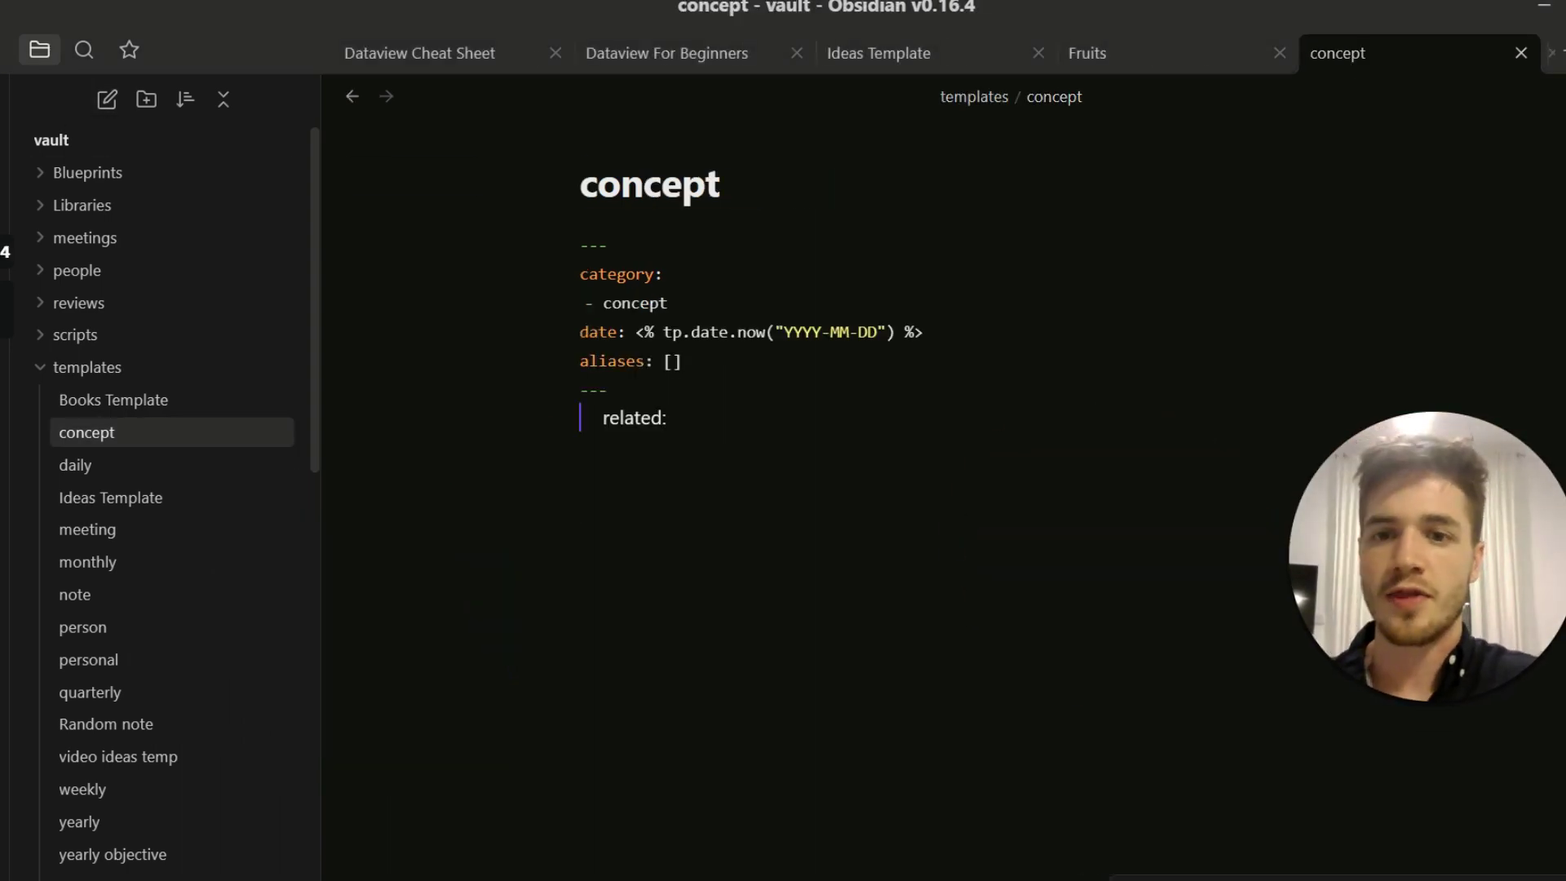
# Create a new note and insert the concept template into it
pyautogui.hotkey('ctrl', 'n')
pyautogui.press('Return')
pyautogui.hotkey('ctrl', 'e')
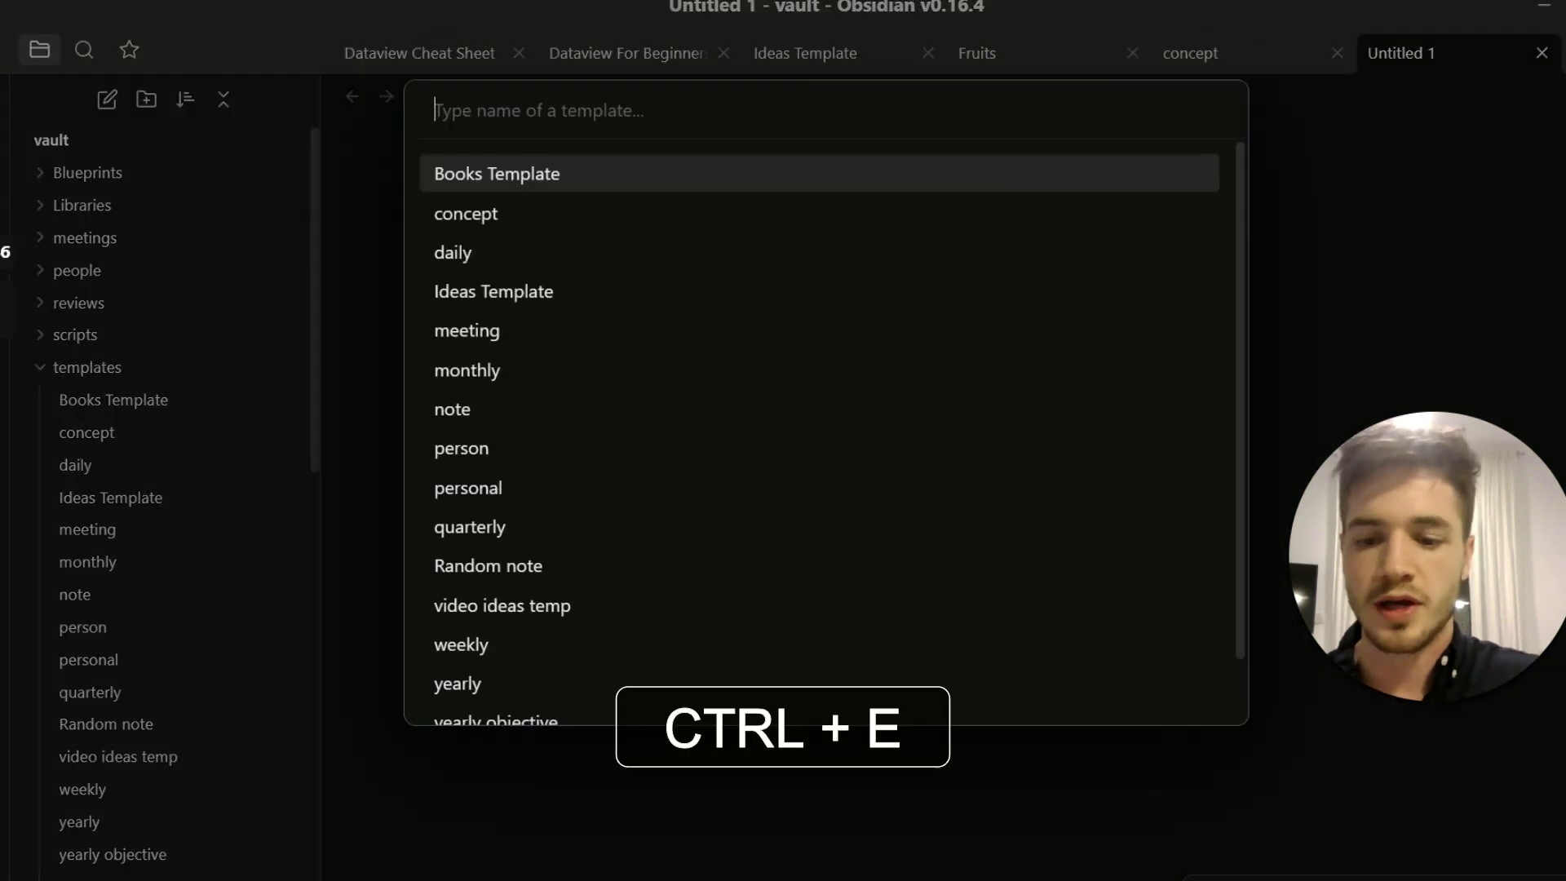
pyautogui.write('conc')
pyautogui.press('Return')
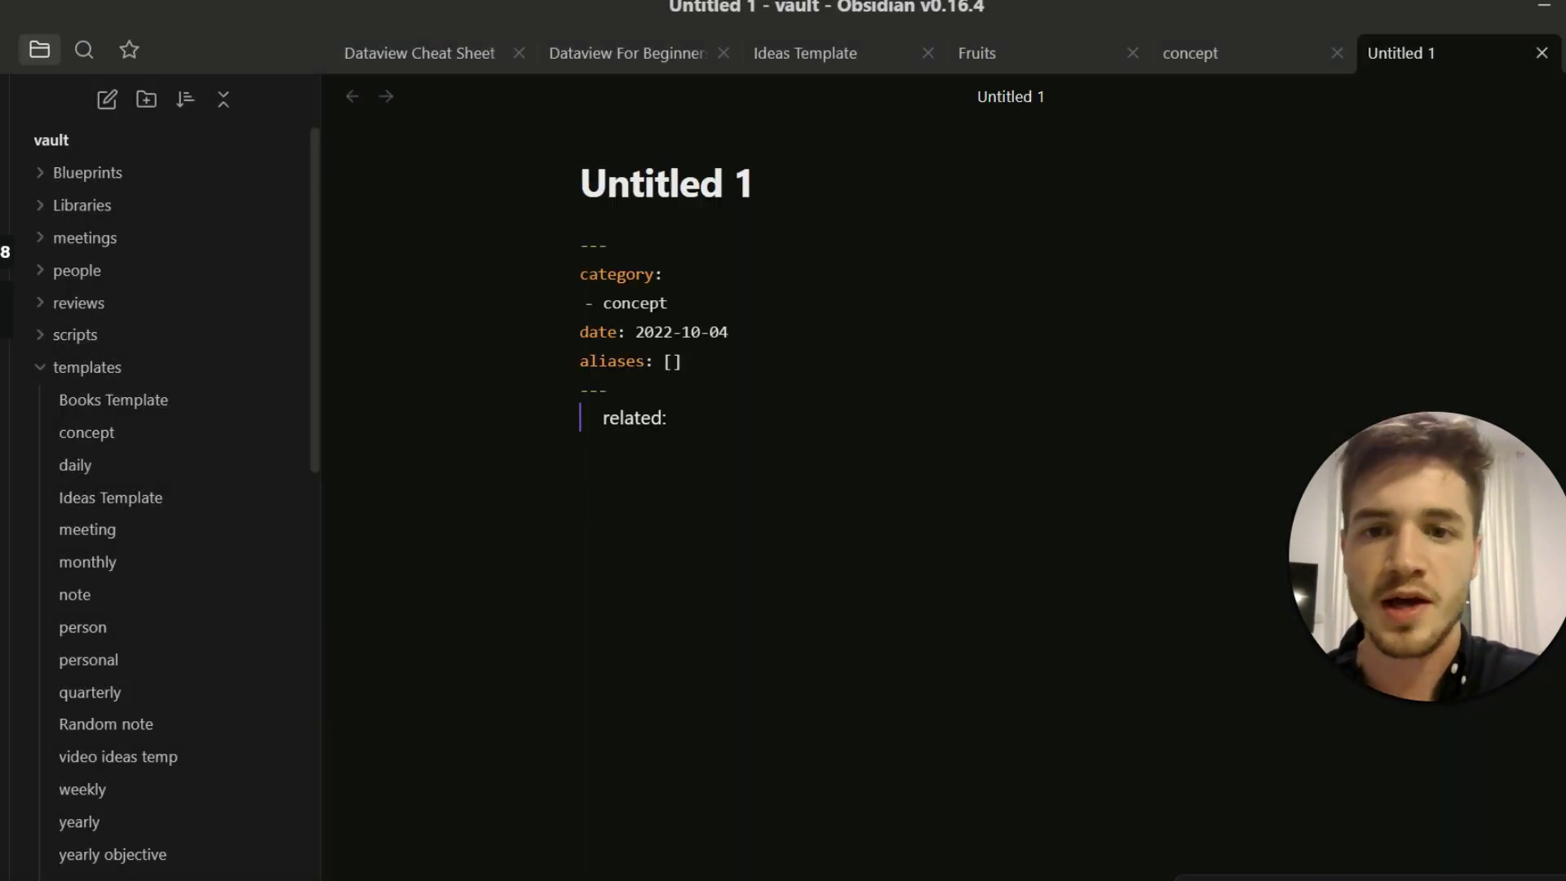
# Title the new note "Test note1" and enter "example note" as its alias in the front matter
pyautogui.moveTo(729, 332); pyautogui.dragTo(635, 332)
pyautogui.click(653, 361)
pyautogui.click(673, 361)
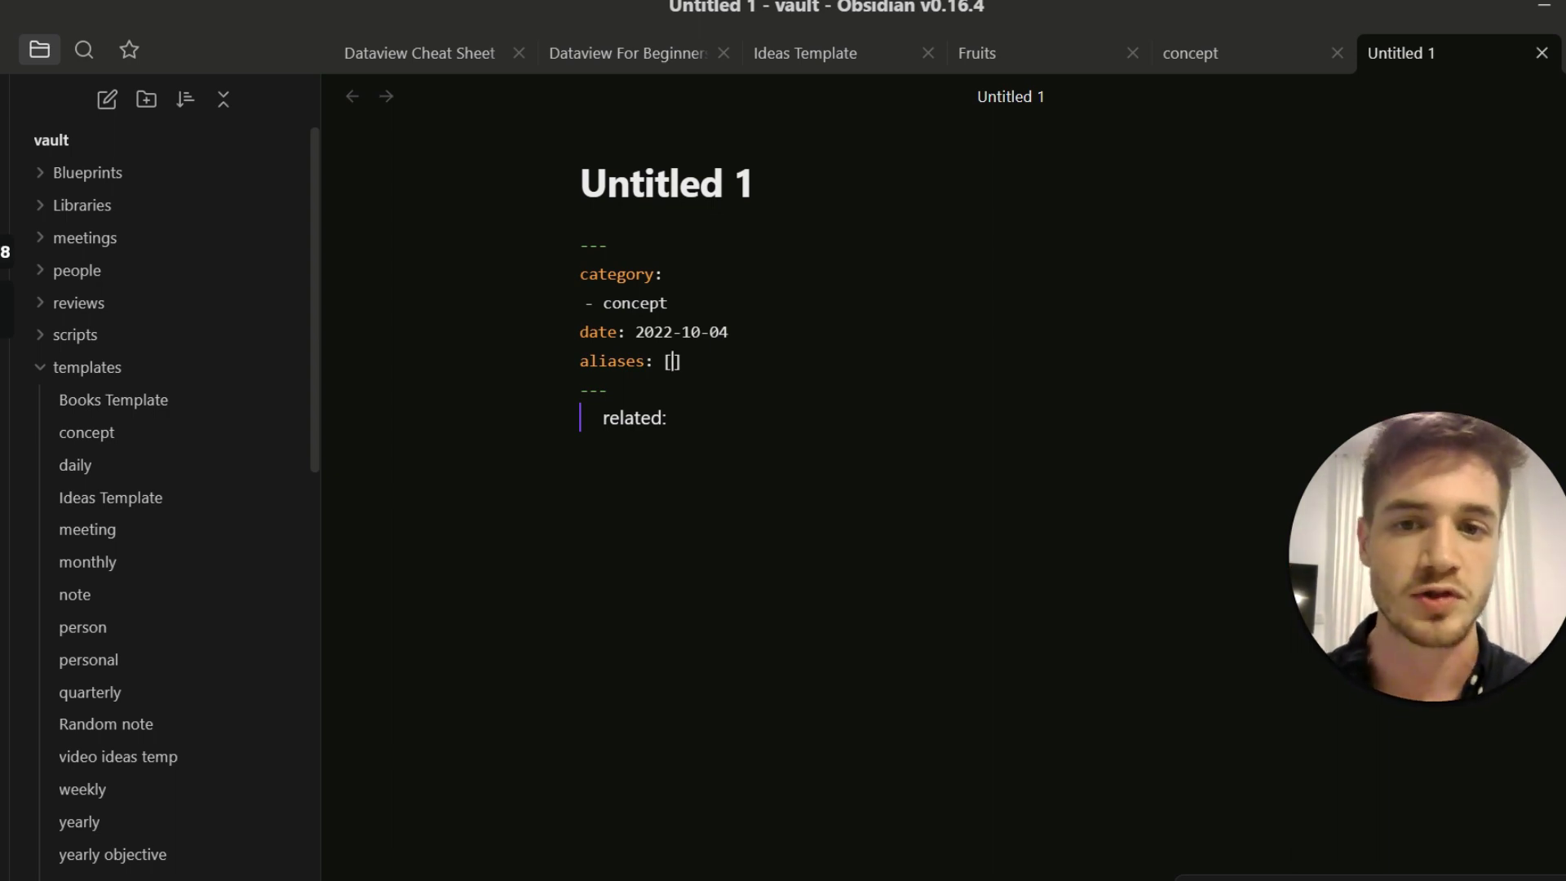
pyautogui.press('F2')
pyautogui.write('Test note1')
pyautogui.press('Return')
pyautogui.write('example note')
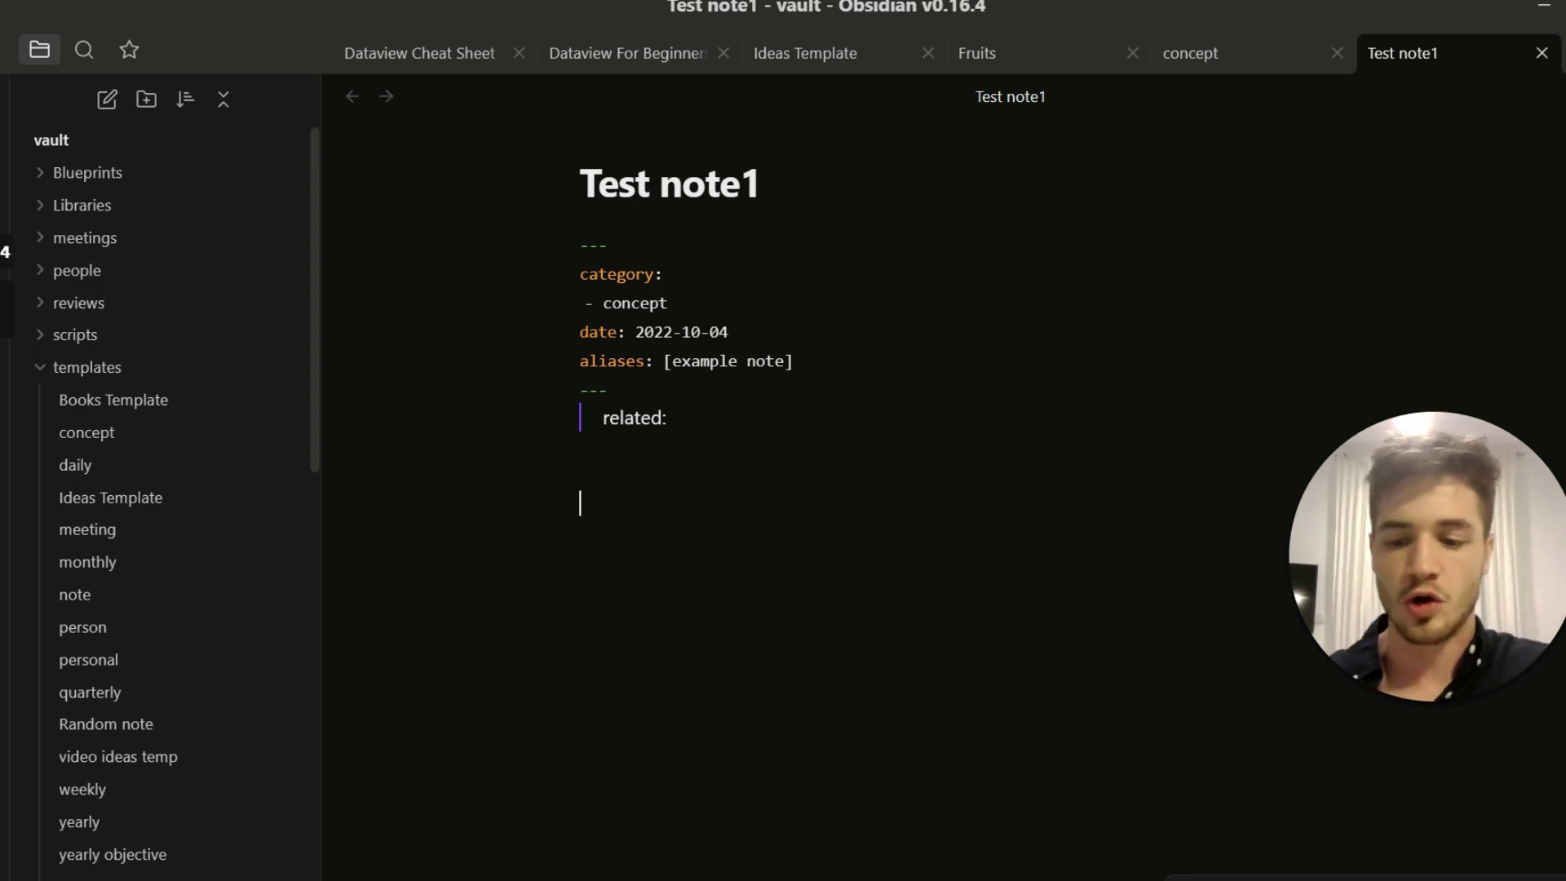
# Search the vault's notes for "example" and open Test note1 through its "example note" alias
pyautogui.hotkey('ctrl', 'o')
pyautogui.write('example')
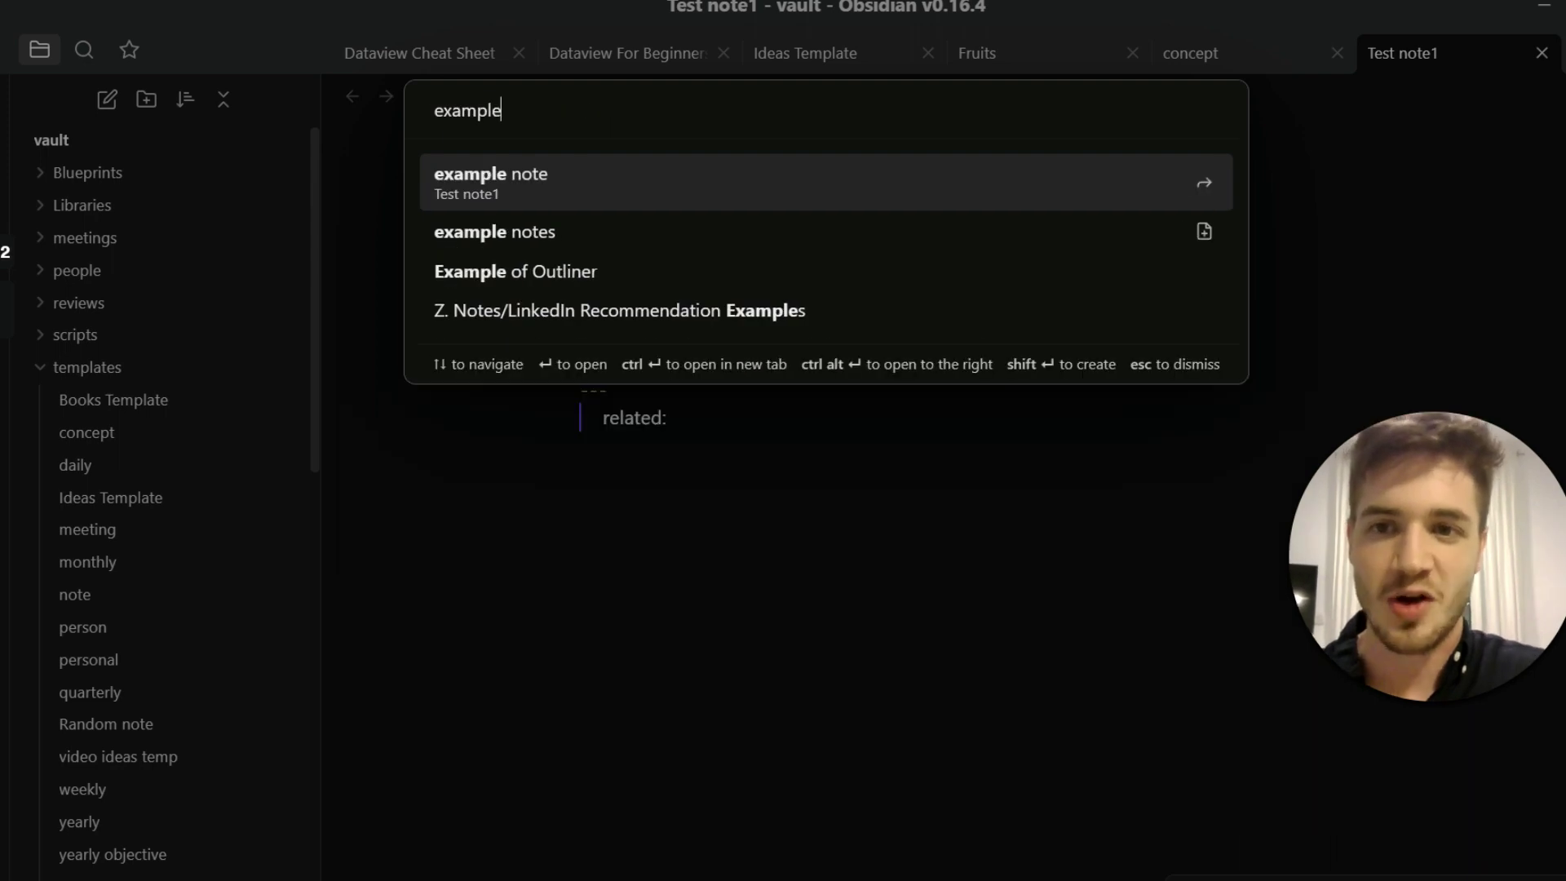
pyautogui.press('Down')
pyautogui.press('Up')
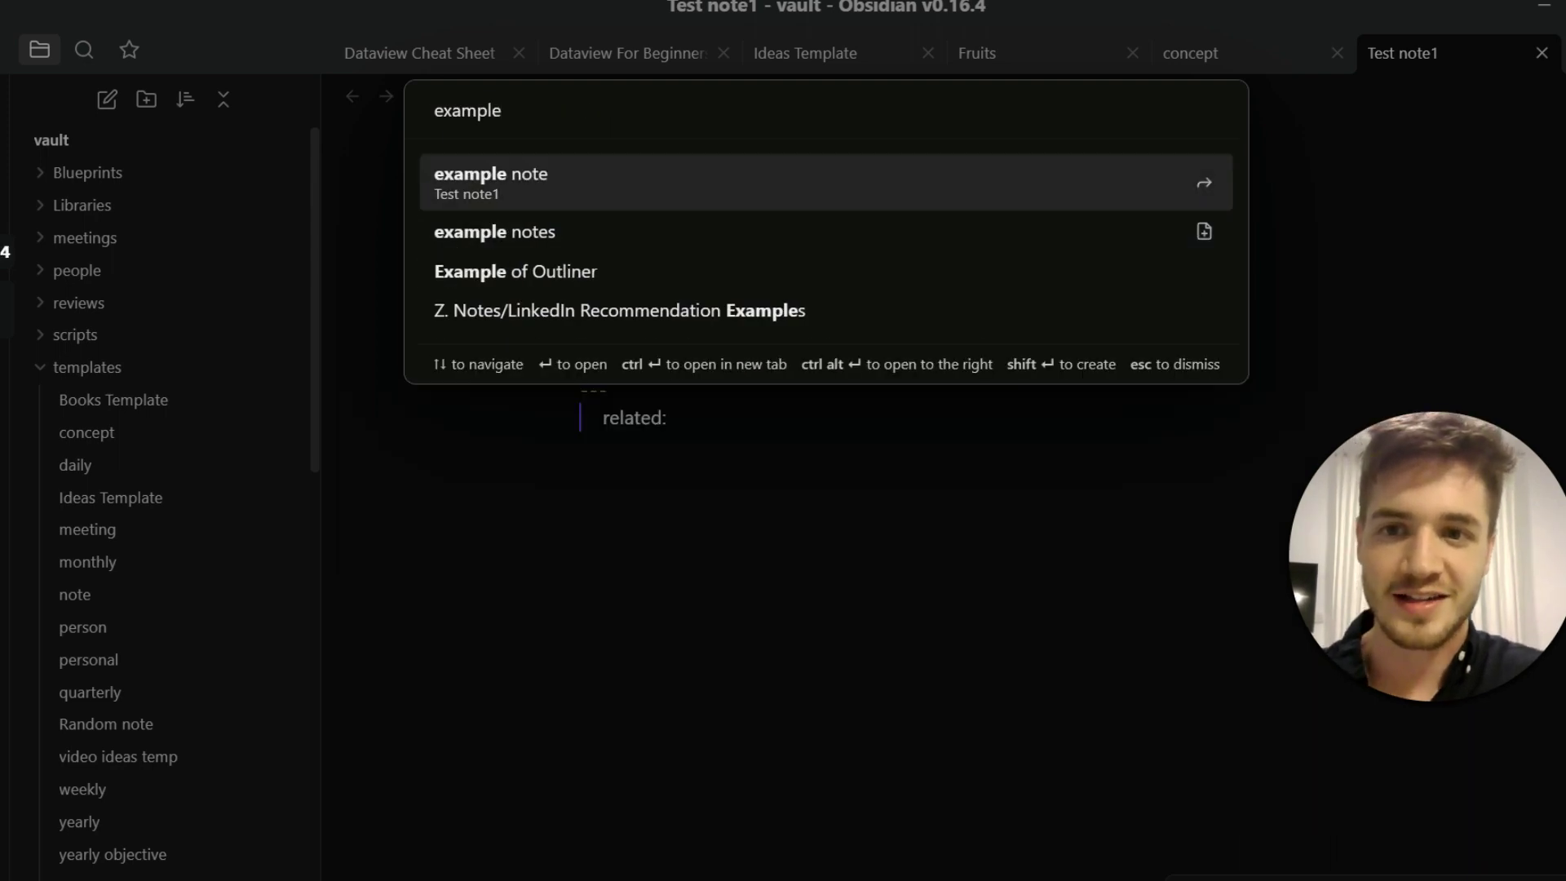
pyautogui.press('Return')
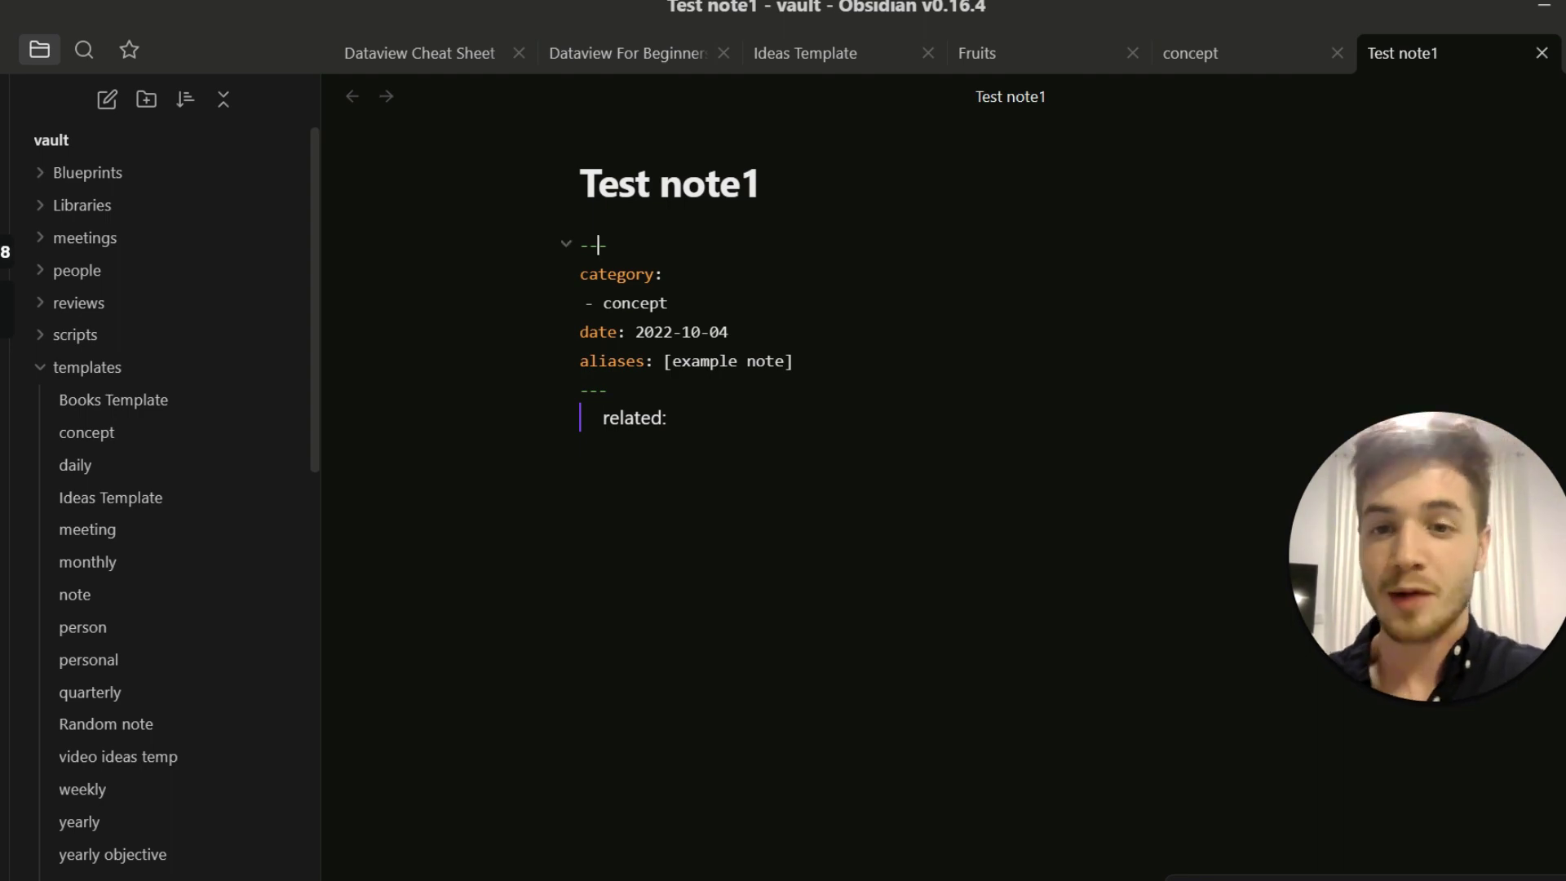
# Close the Test note1 tab and return to the Dataview For Beginners note
pyautogui.hotkey('ctrl', 'a')
pyautogui.click(1541, 53)
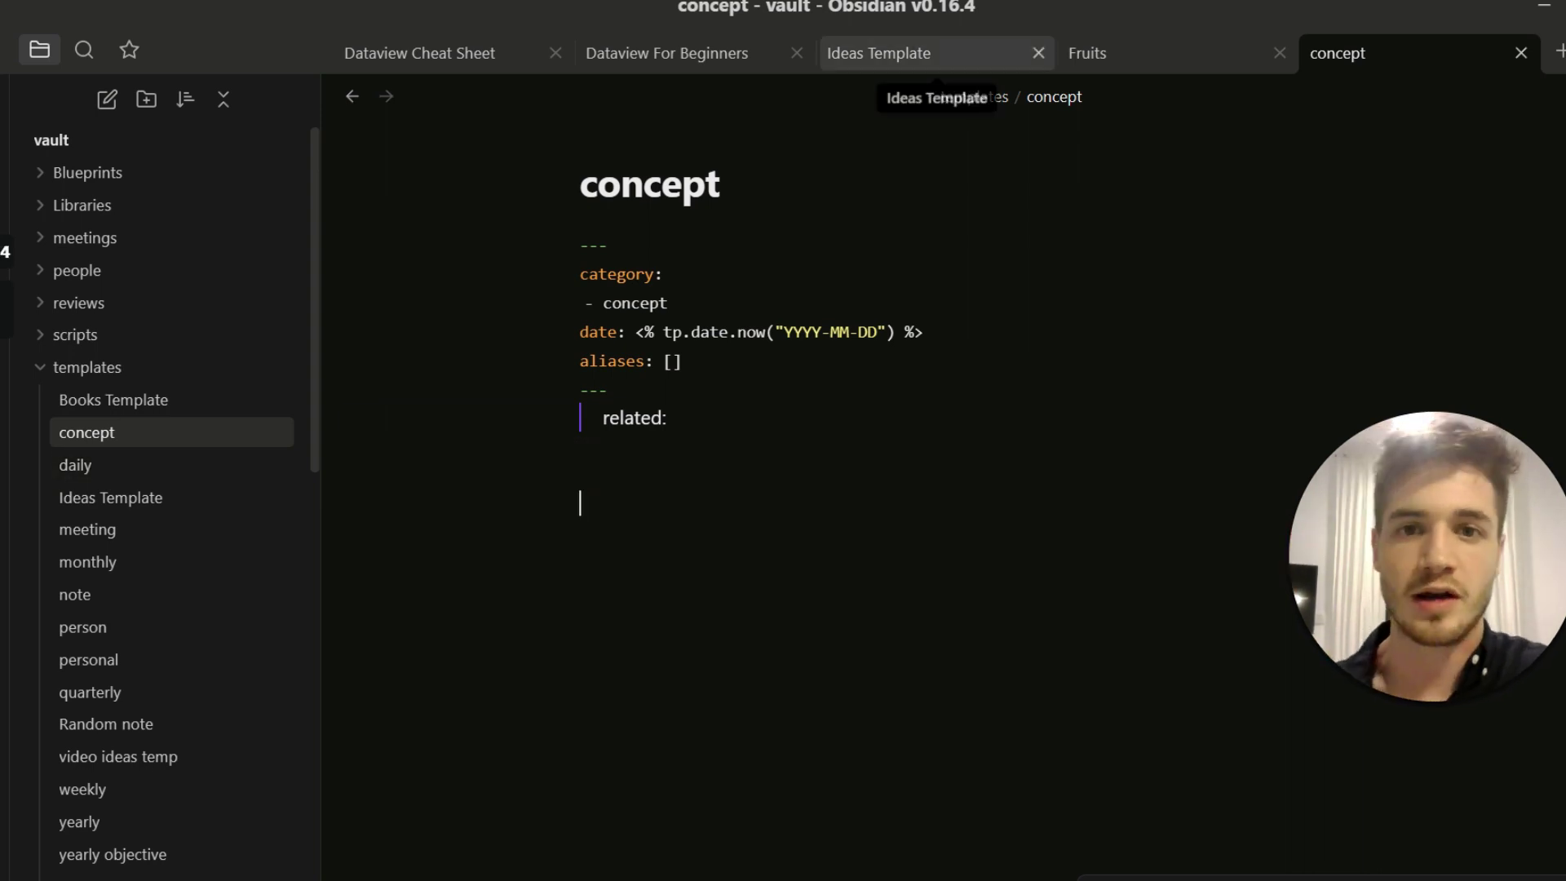
pyautogui.click(938, 53)
pyautogui.click(693, 53)
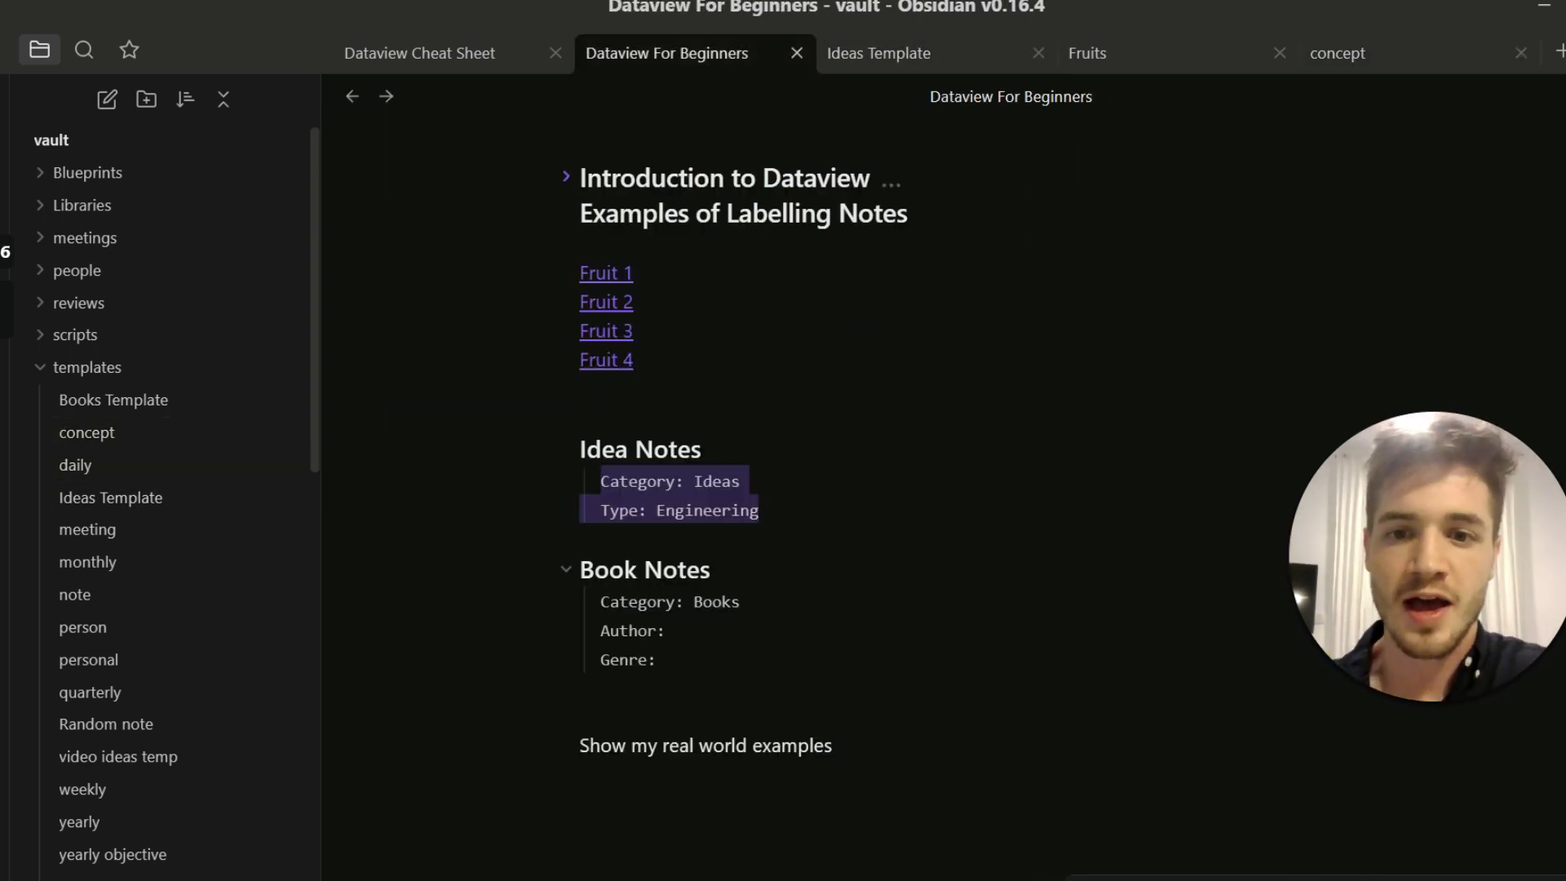
# Review the Idea Notes and Book Notes labelling examples alongside the list of templates, and collapse the templates folder
pyautogui.click(734, 570)
pyautogui.scroll(-2, 734, 570)
pyautogui.click(611, 492)
pyautogui.click(582, 548)
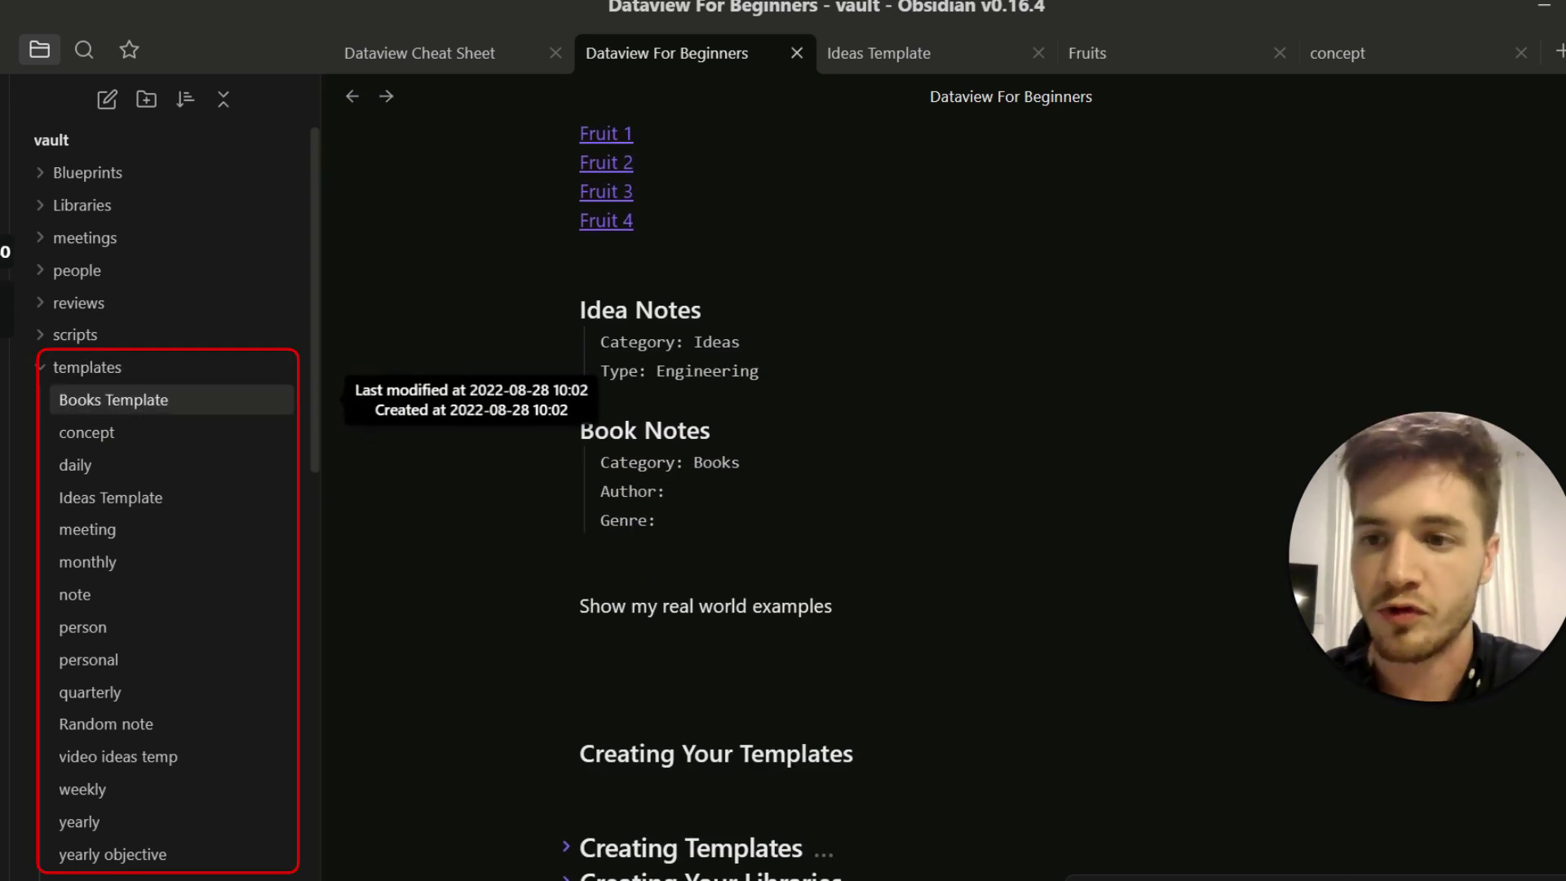
pyautogui.scroll(-1, 163, 865)
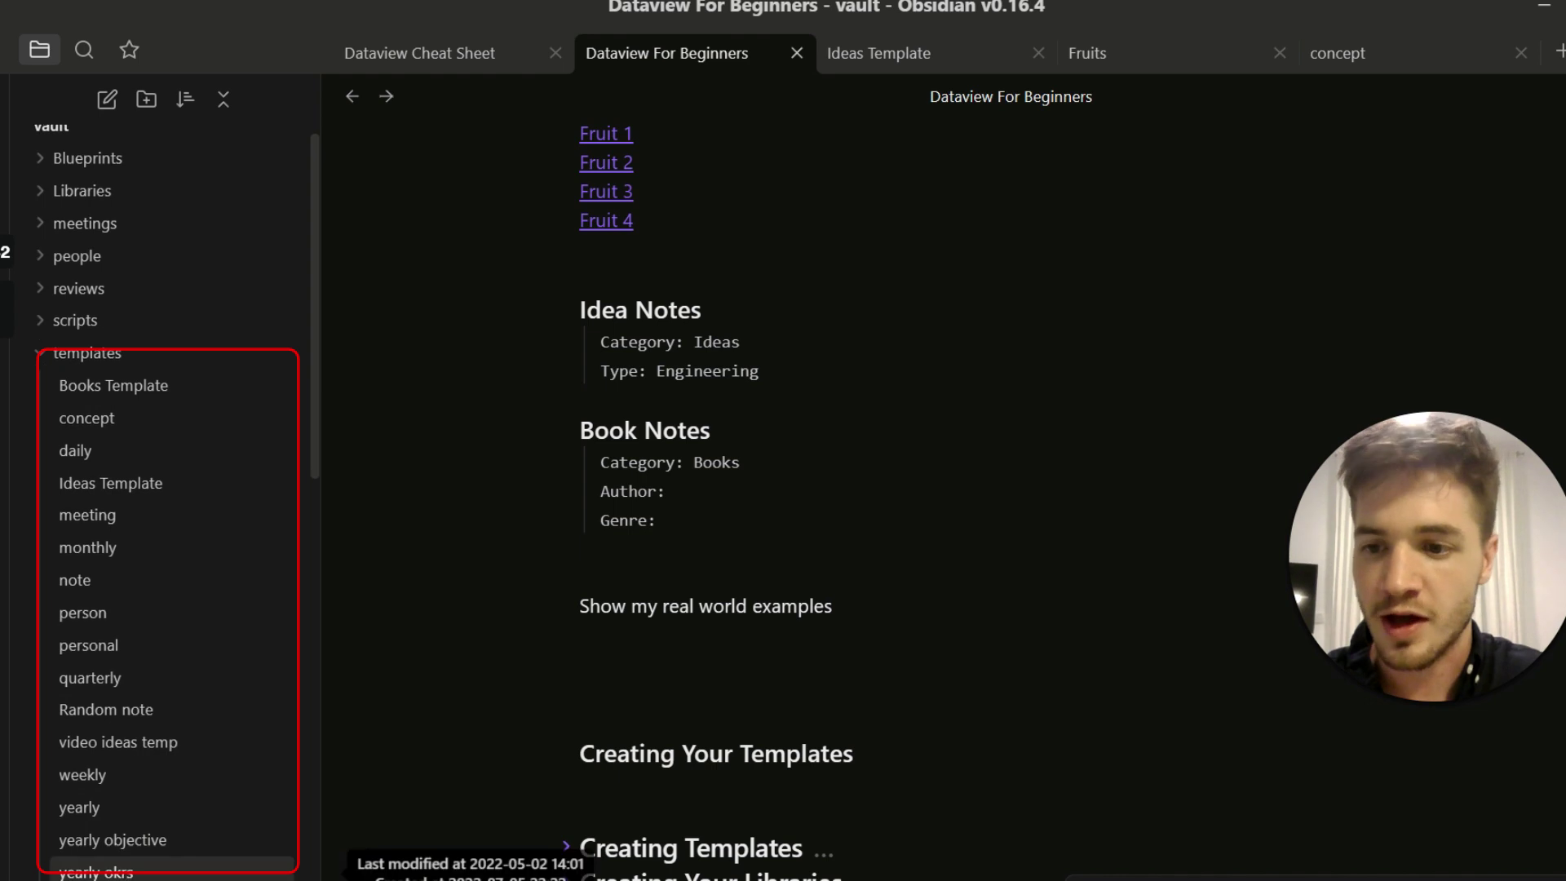
pyautogui.scroll(1, 163, 750)
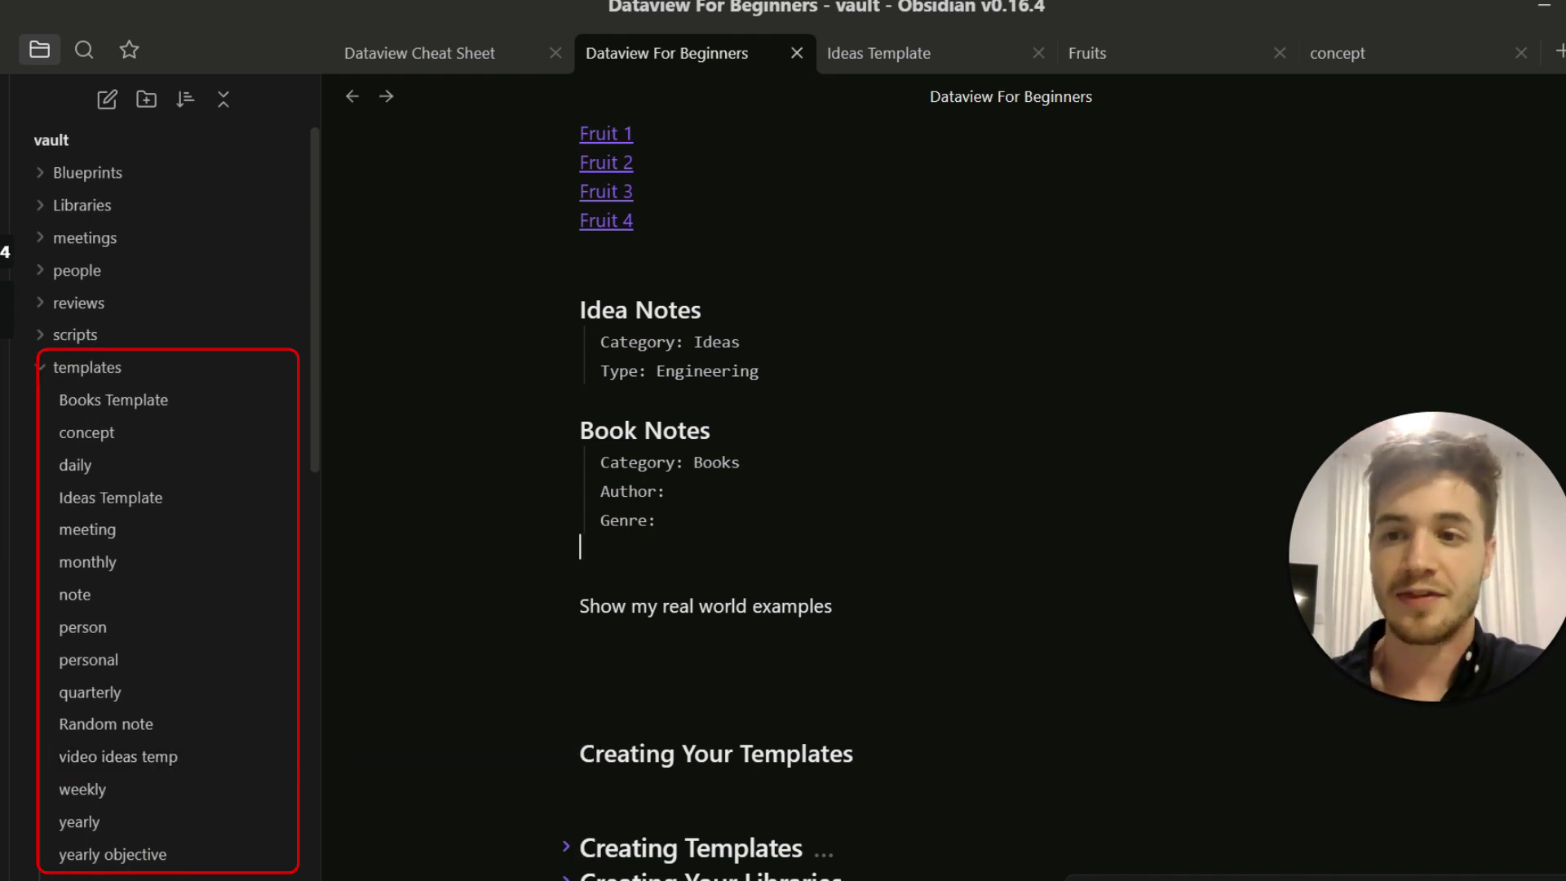
pyautogui.click(87, 368)
pyautogui.scroll(1, 734, 319)
pyautogui.moveTo(760, 464); pyautogui.dragTo(602, 436)
pyautogui.click(610, 435)
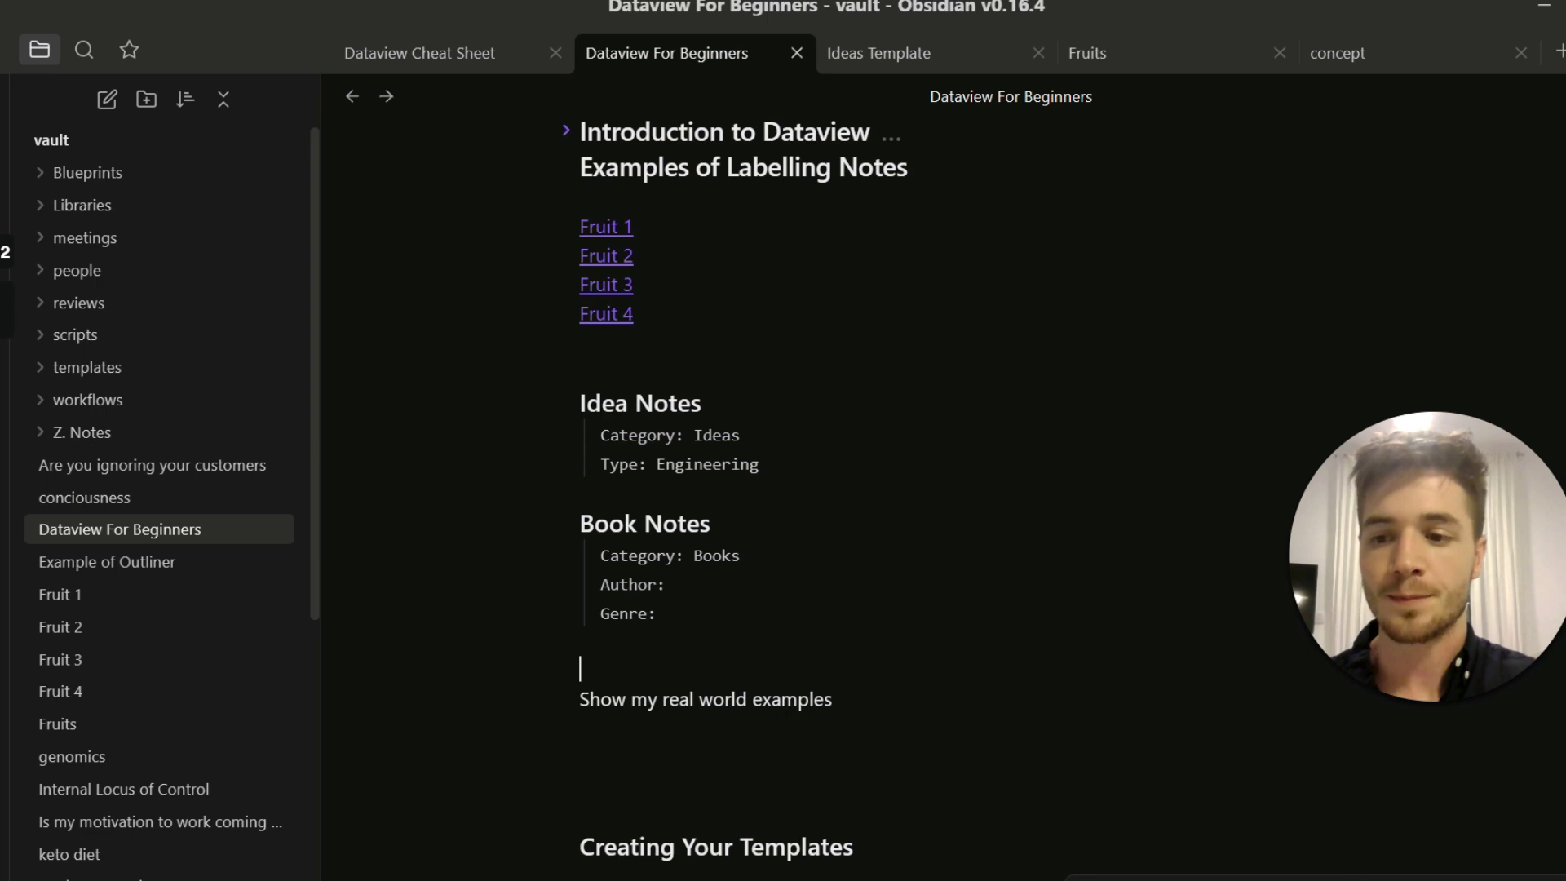
# Check the hotkeys assigned to the Templater commands by filtering for "templater", and close the settings
pyautogui.click(1, 878)
pyautogui.click(244, 301)
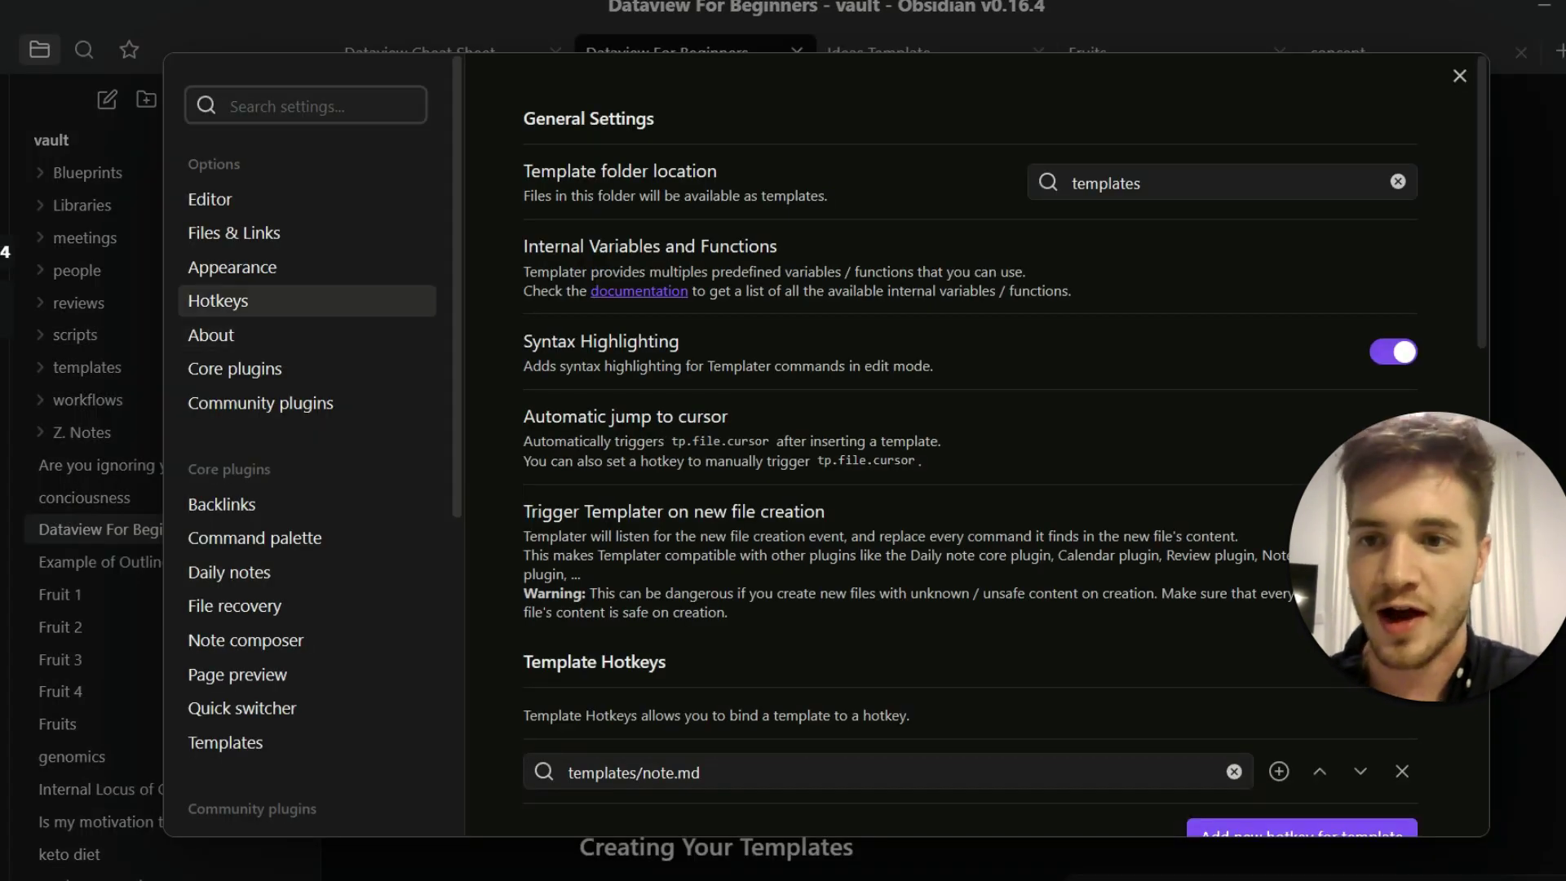
pyautogui.write('templater')
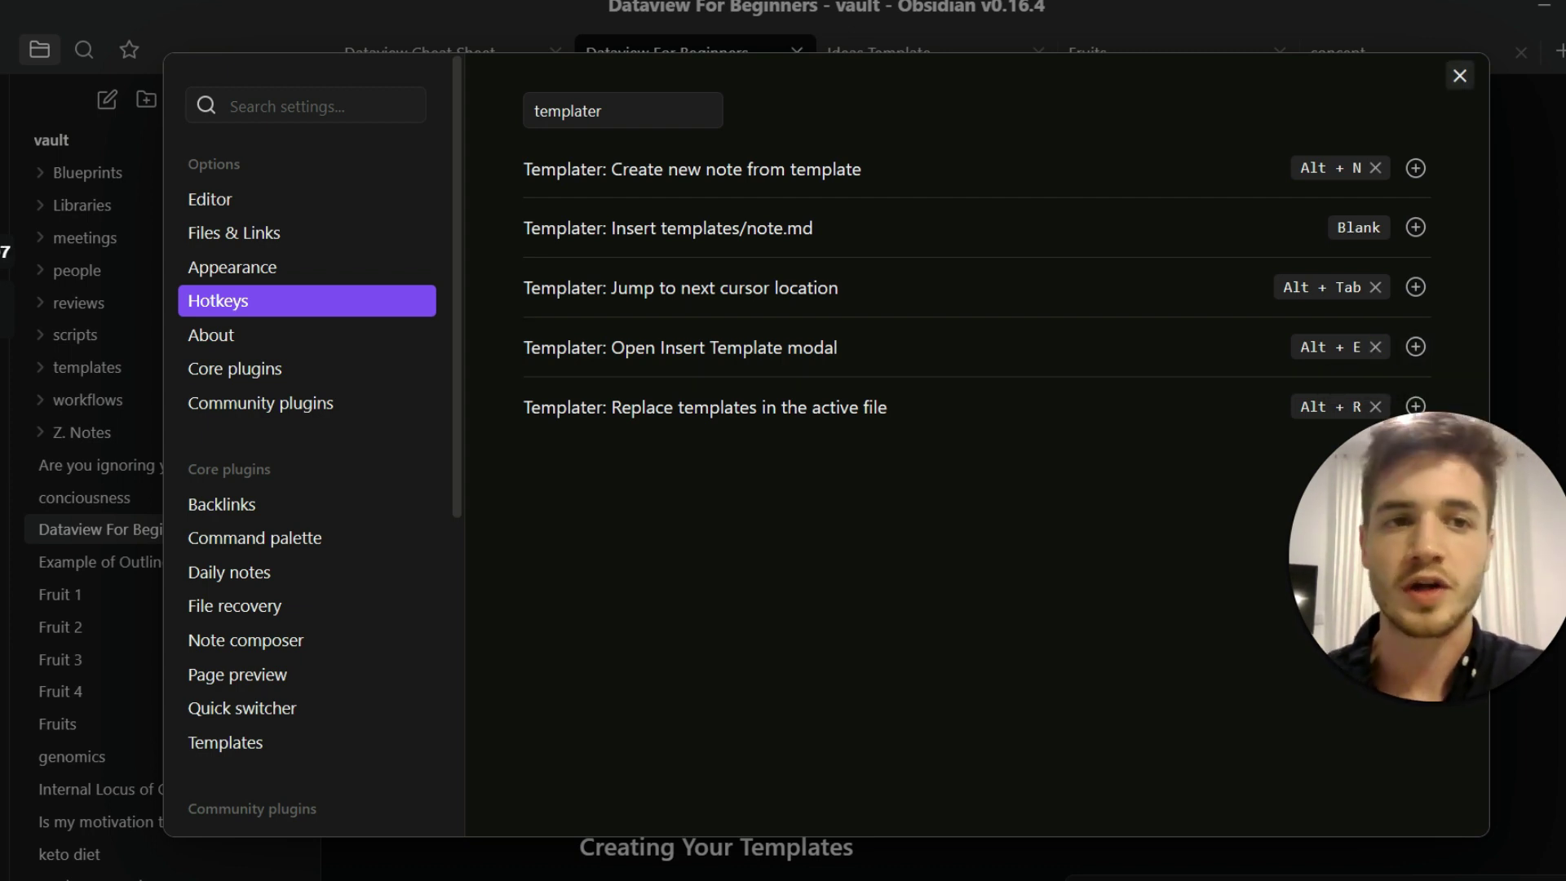
pyautogui.press('Escape')
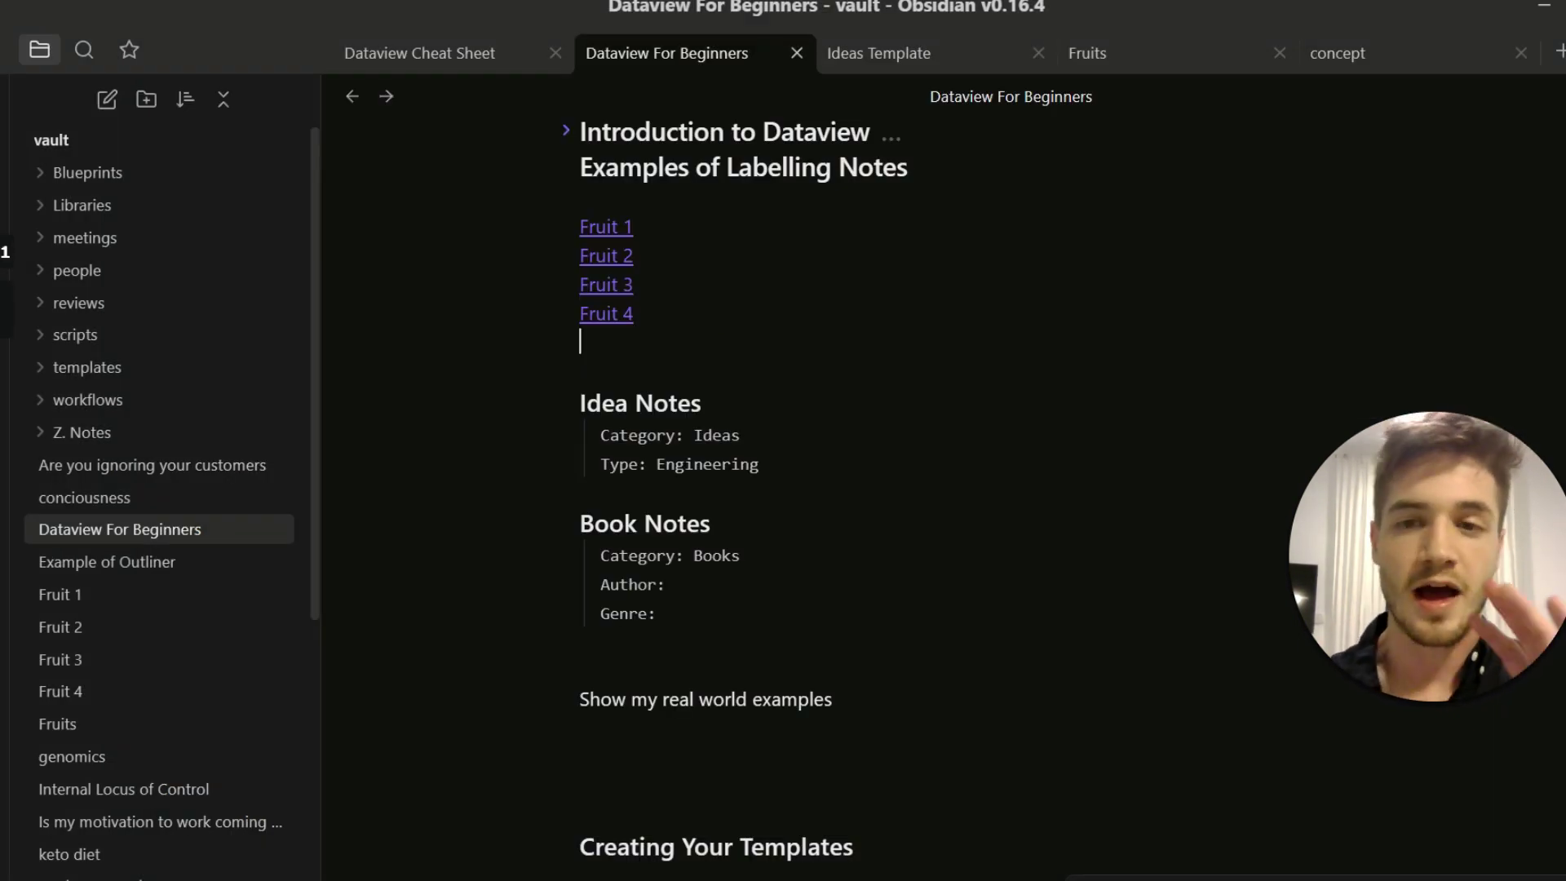
# Find and open the Books note stored in the Libraries folder
pyautogui.scroll(2, 815, 490)
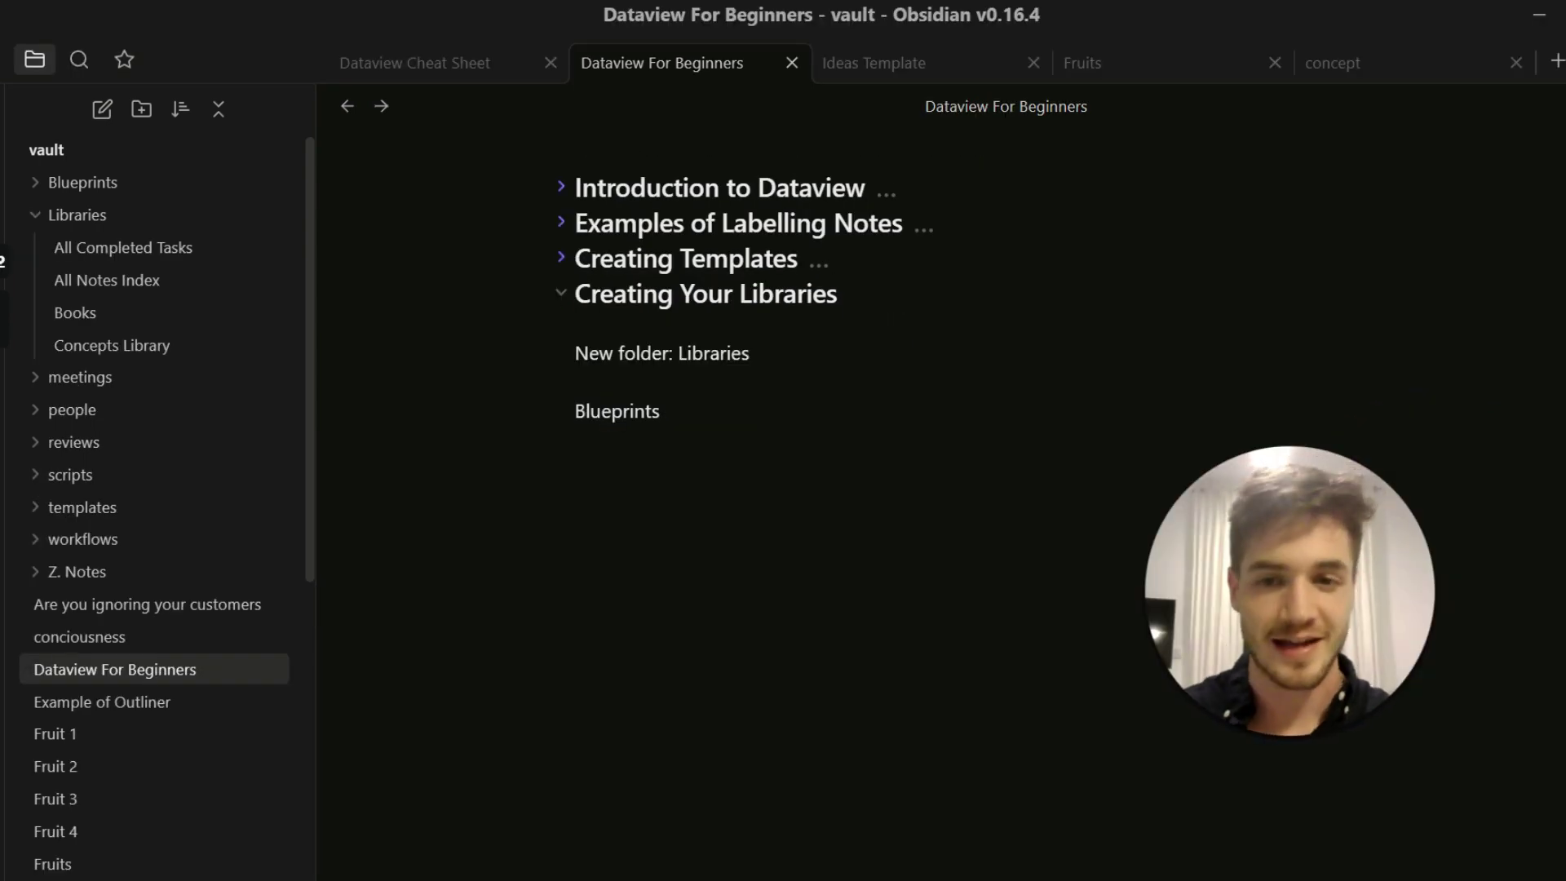
pyautogui.scroll(2, 816, 490)
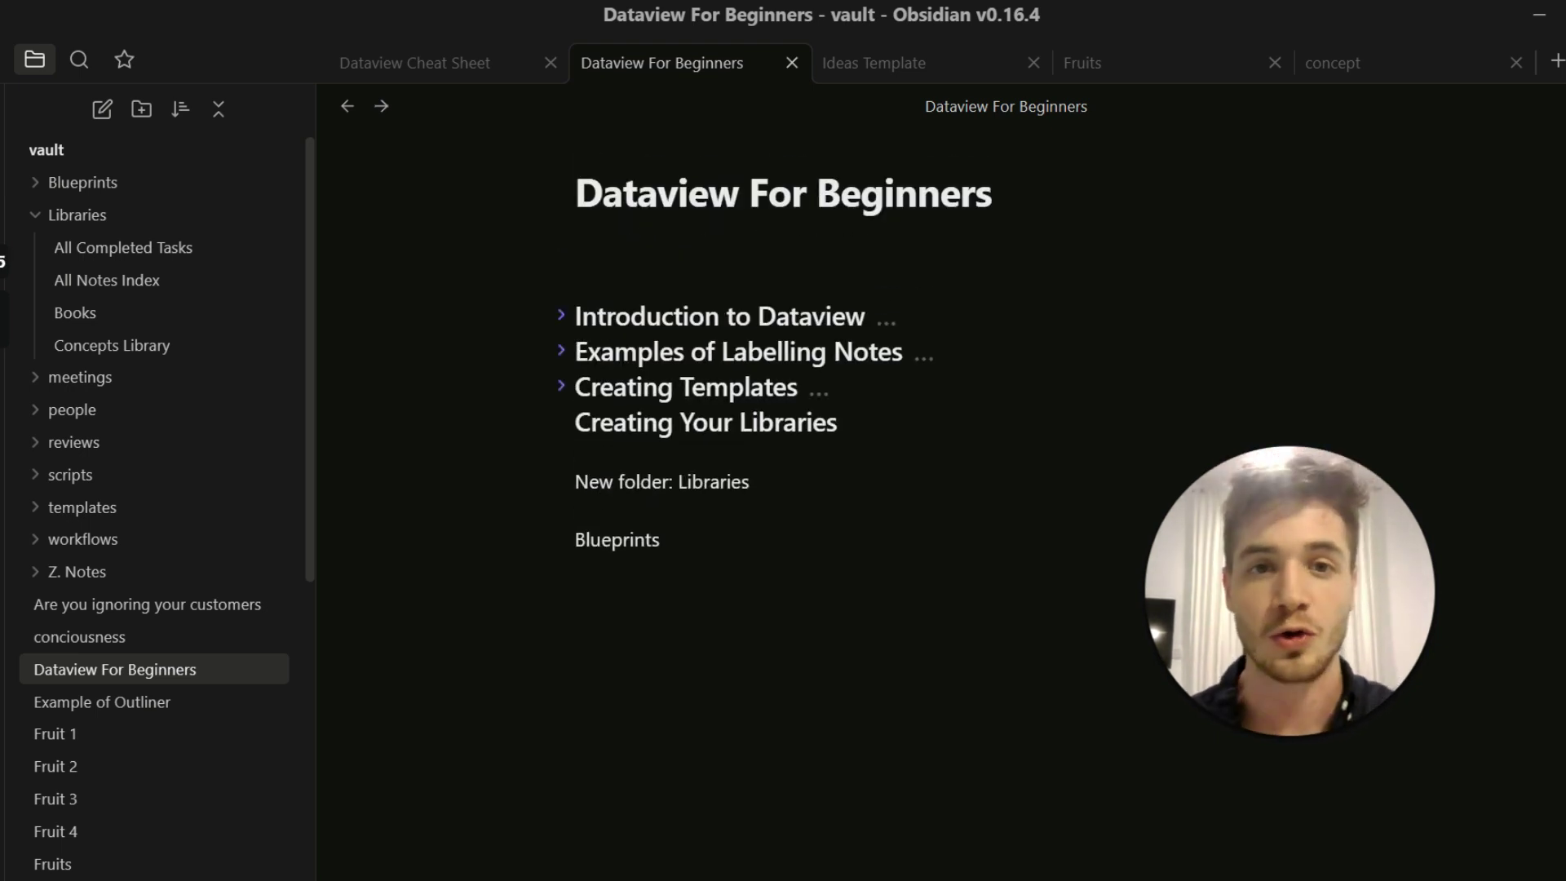
pyautogui.hotkey('ctrl', 'o')
pyautogui.write('book')
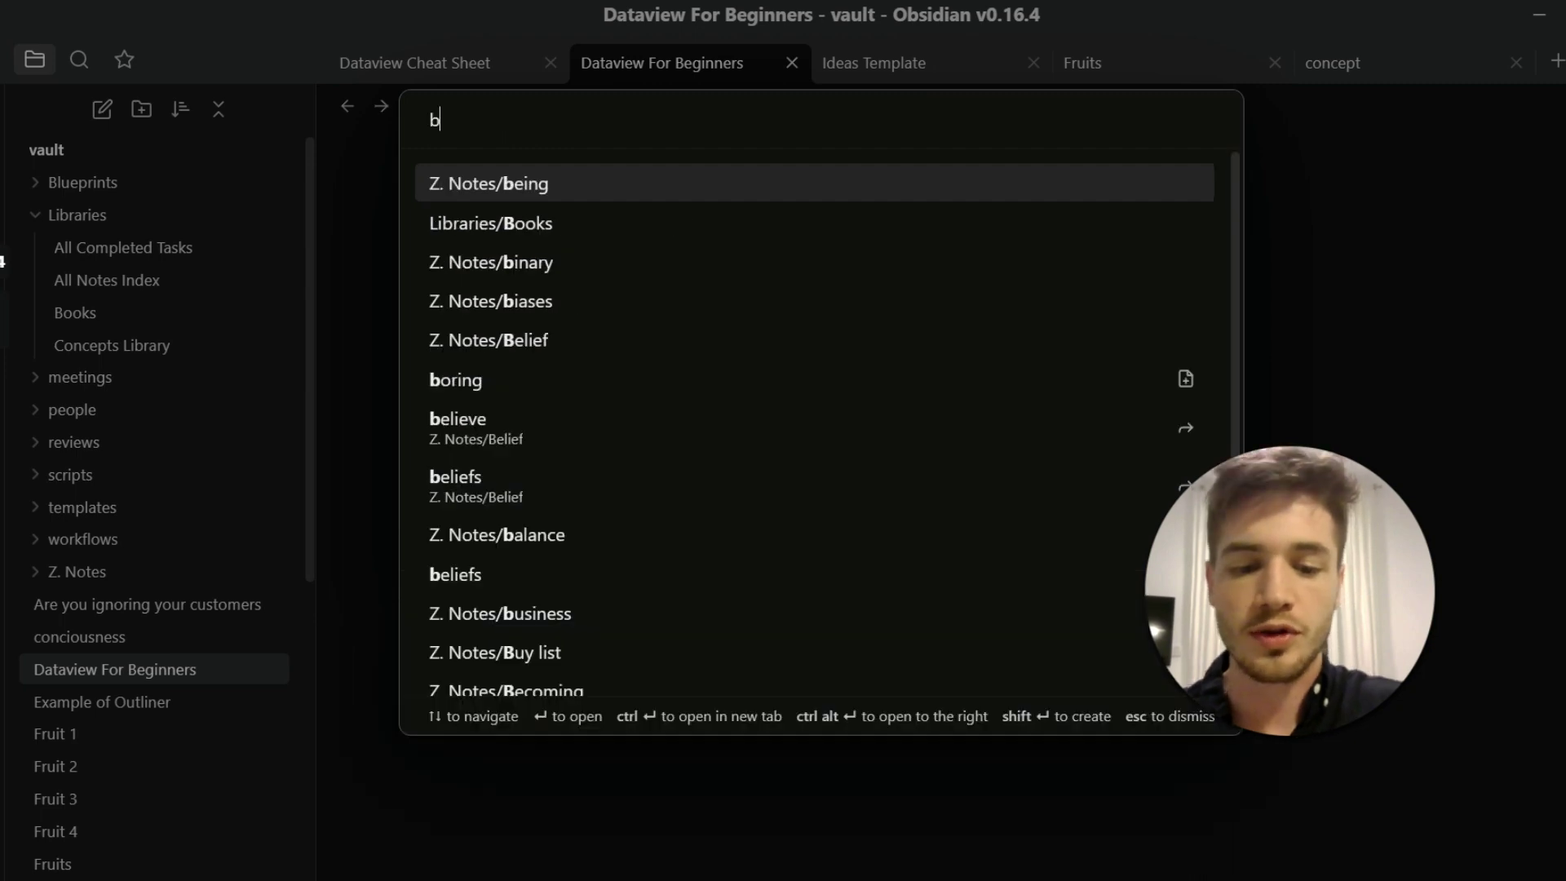
pyautogui.press('Return')
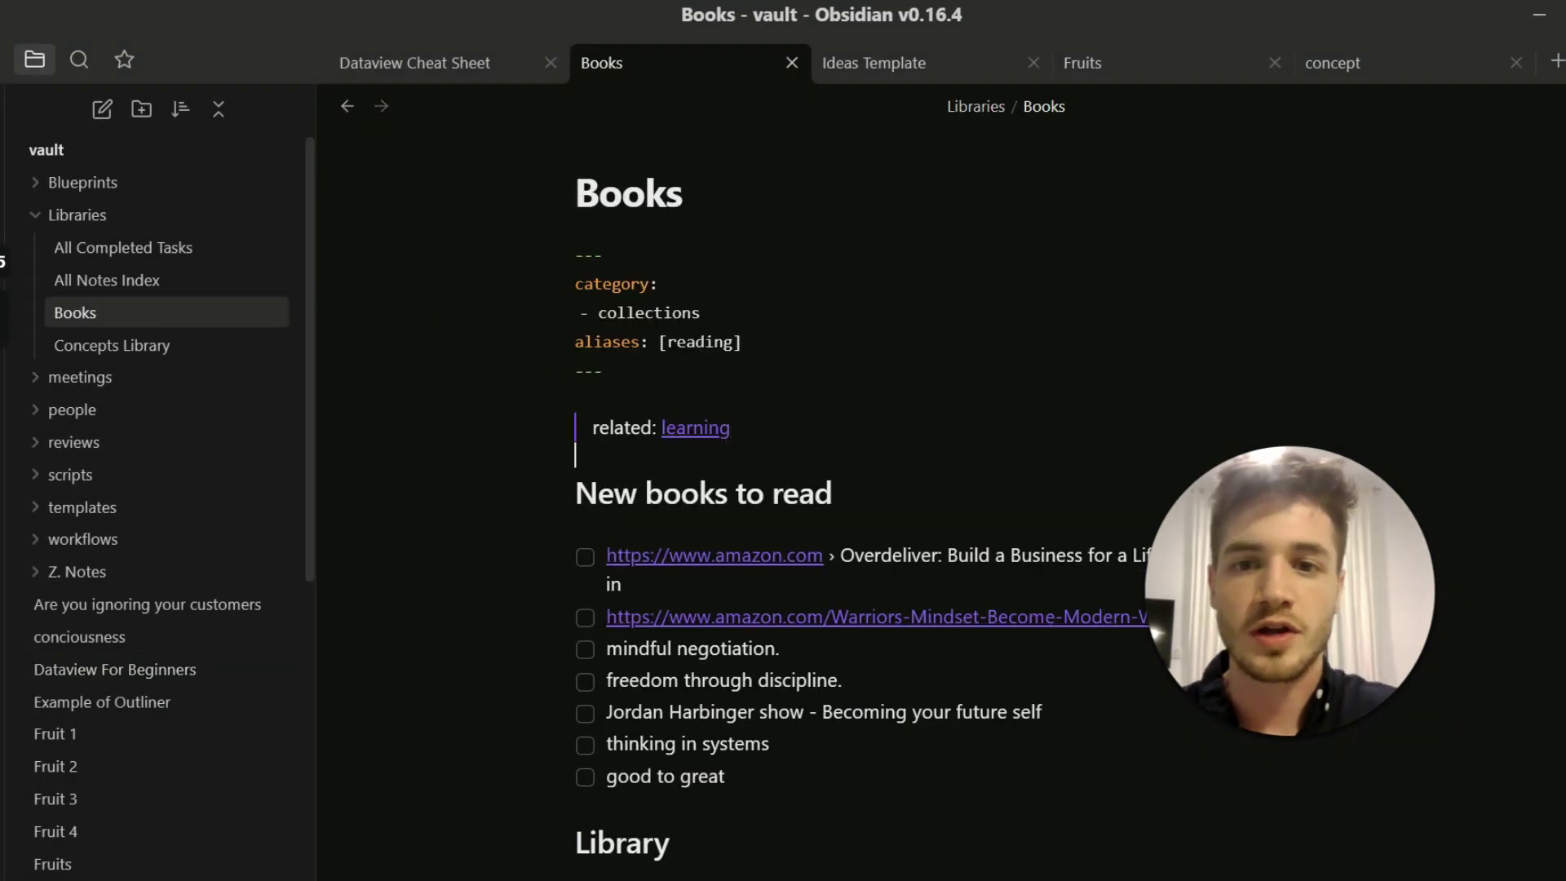
# Examine the Library table in the Books note, including its file links, date created and category columns
pyautogui.scroll(-10, 751, 390)
pyautogui.scroll(3, 752, 390)
pyautogui.moveTo(752, 390)
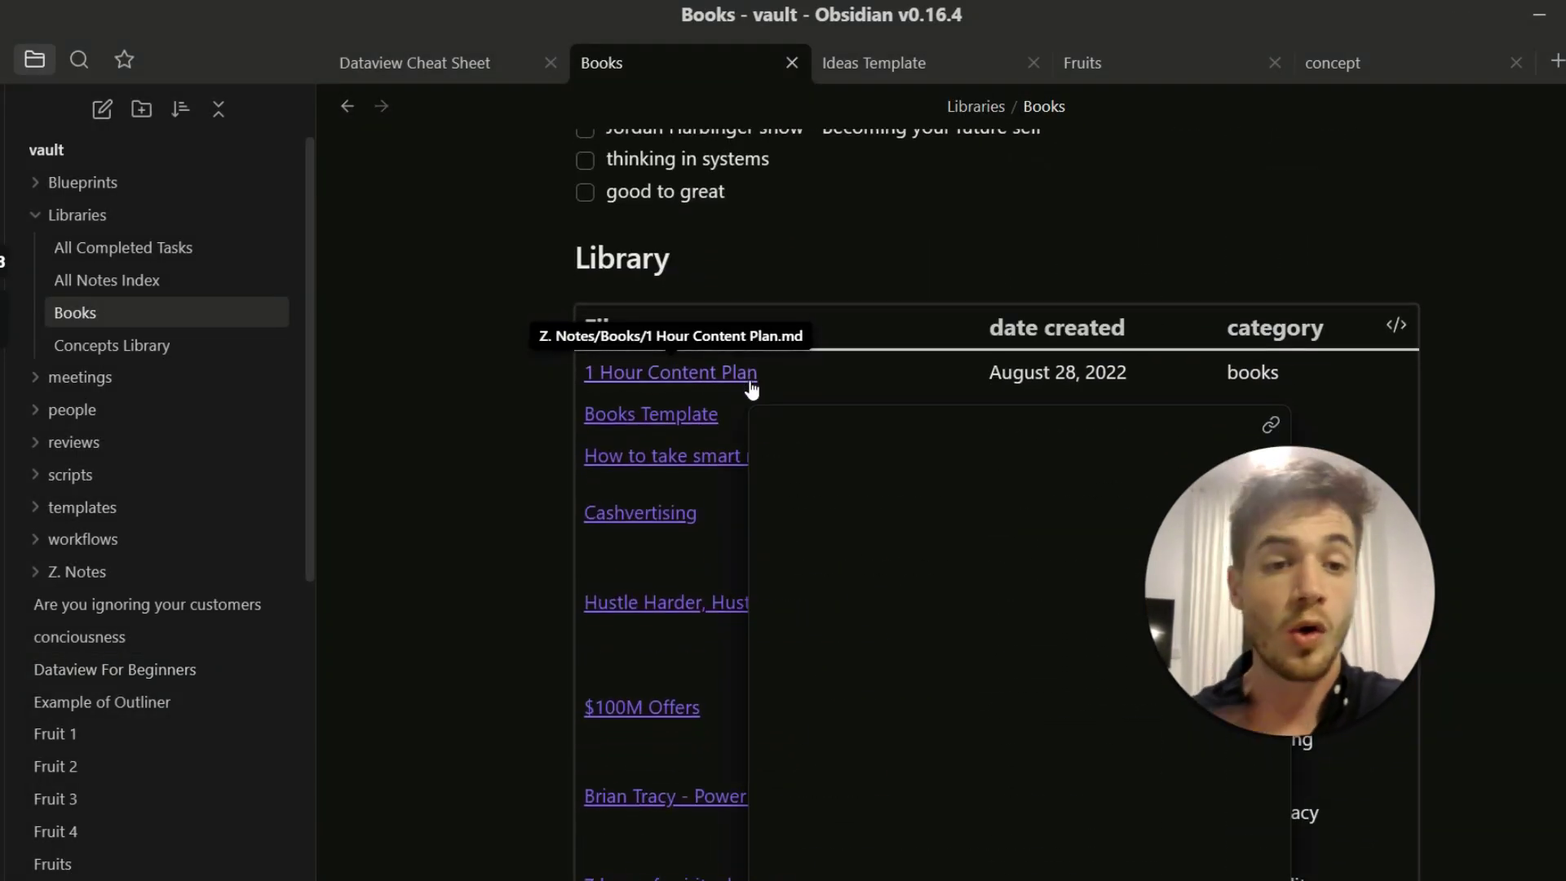
pyautogui.scroll(-2, 751, 390)
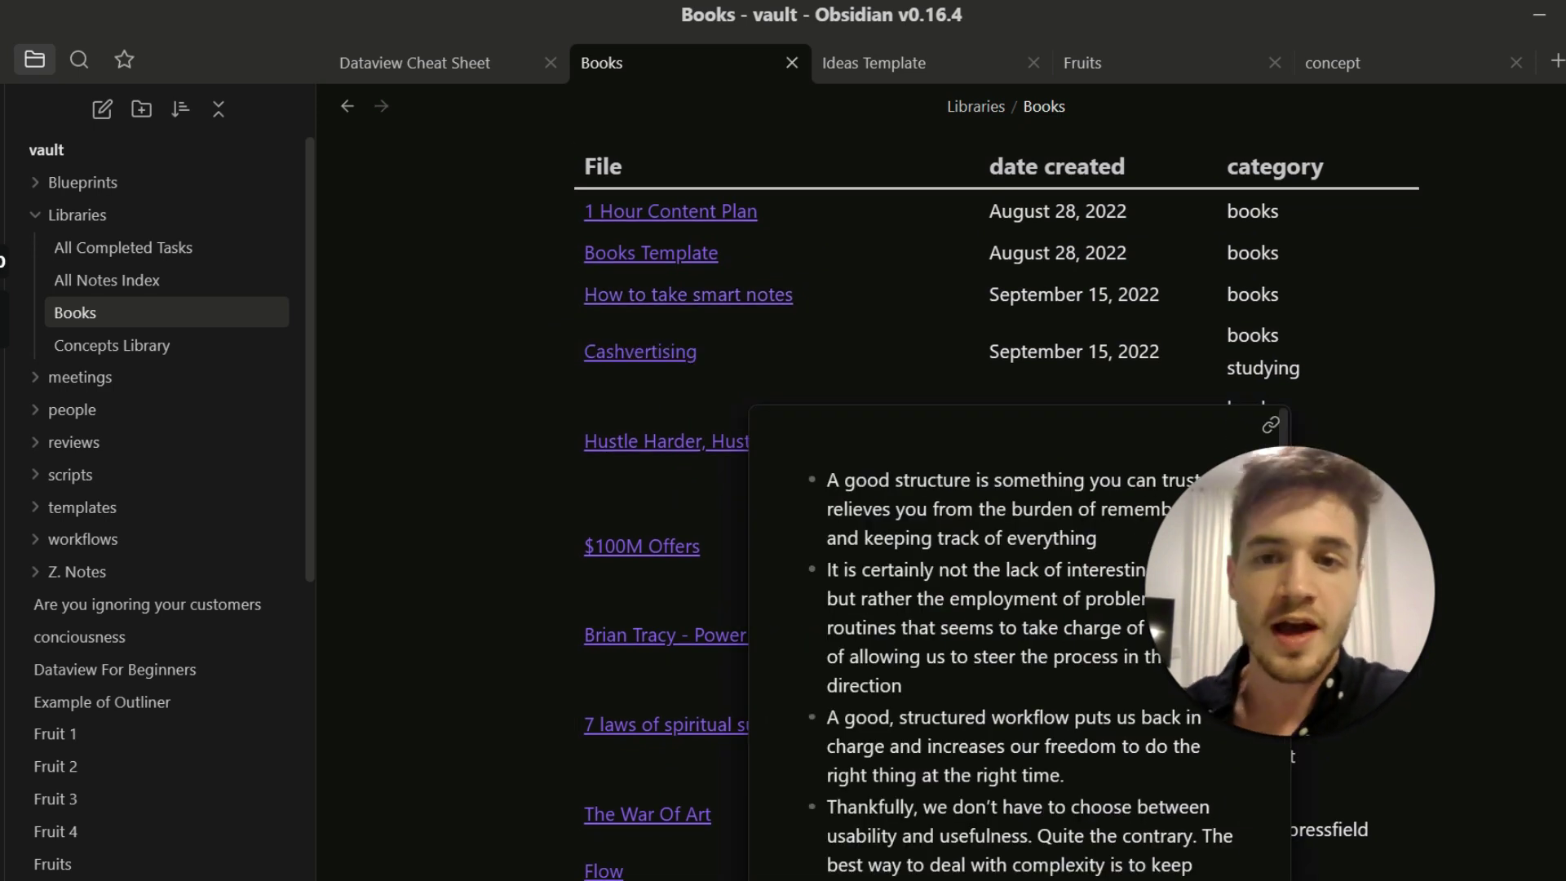
pyautogui.scroll(-3, 978, 453)
pyautogui.scroll(9, 978, 452)
pyautogui.scroll(-6, 978, 453)
pyautogui.scroll(-6, 978, 452)
pyautogui.scroll(12, 978, 453)
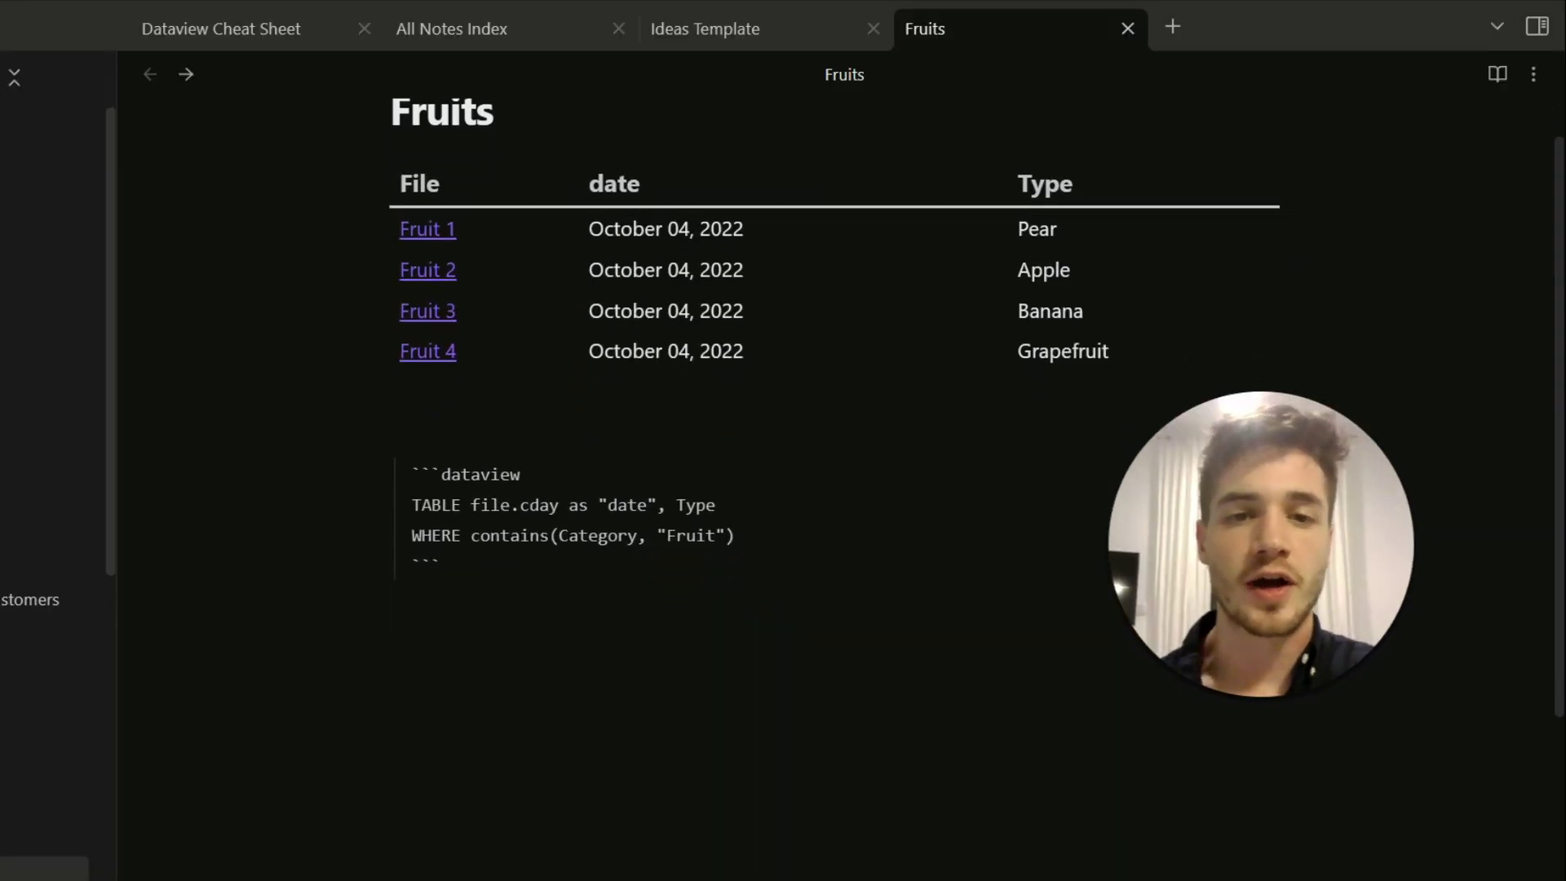
# Add an empty dataview code block below the example query in the Fruits note
pyautogui.scroll(-1, 834, 489)
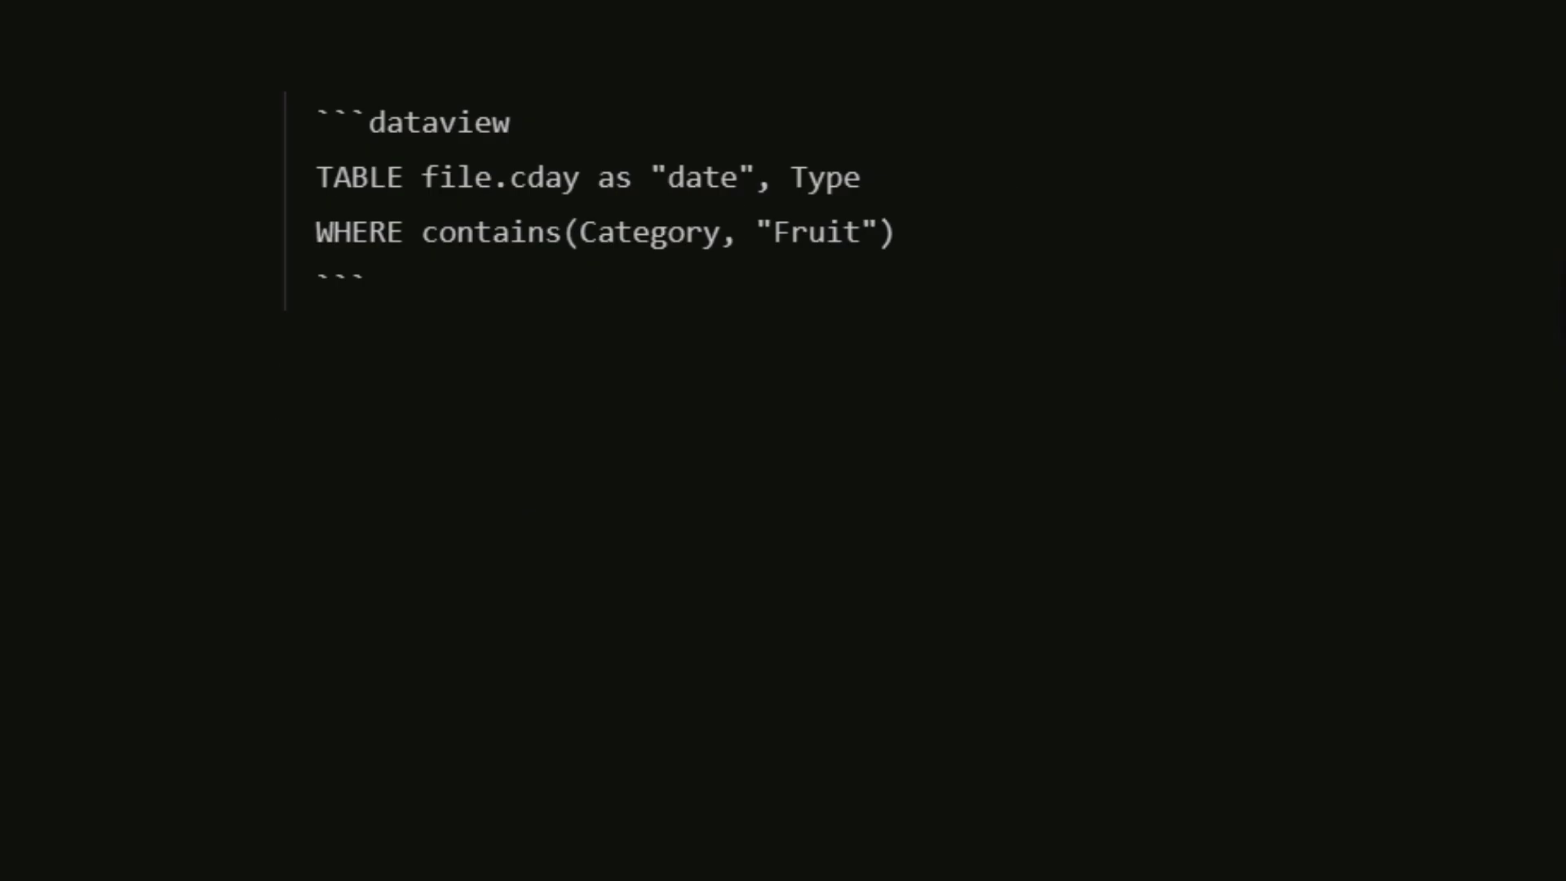
pyautogui.write('```')
pyautogui.hotkey('shift', 'Left')
pyautogui.hotkey('shift', 'Left')
pyautogui.hotkey('shift', 'Left')
pyautogui.press('Right')
pyautogui.hotkey('shift', 'Left')
pyautogui.hotkey('shift', 'Left')
pyautogui.hotkey('shift', 'Left')
pyautogui.press('Right')
pyautogui.write('dataview')
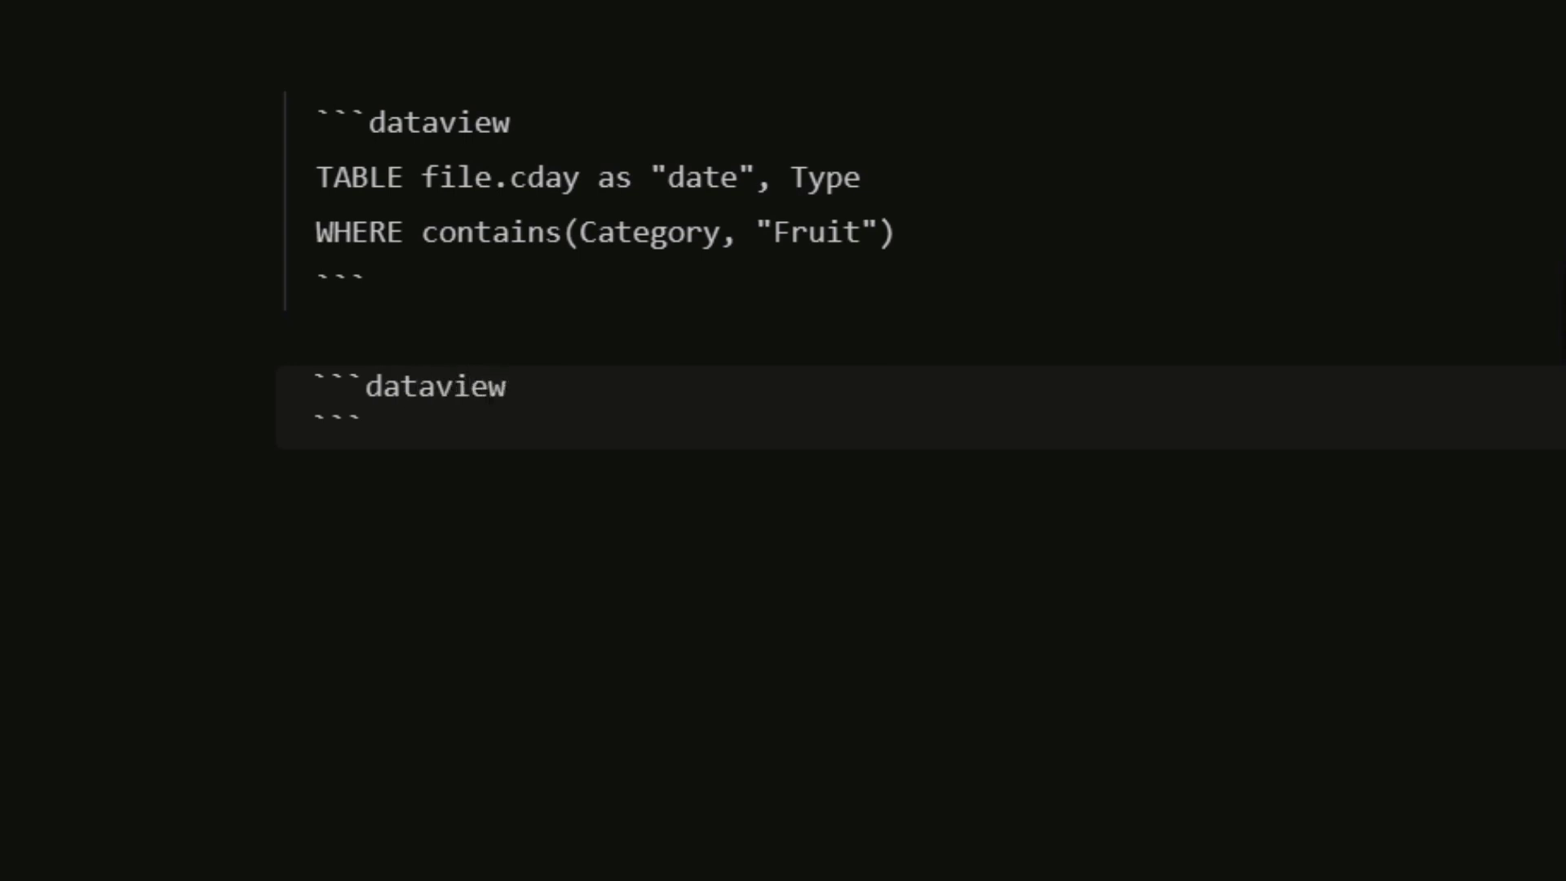
# Enter "TABLE author" as the first query line inside the new dataview block
pyautogui.press('Return')
pyautogui.write('TABLE')
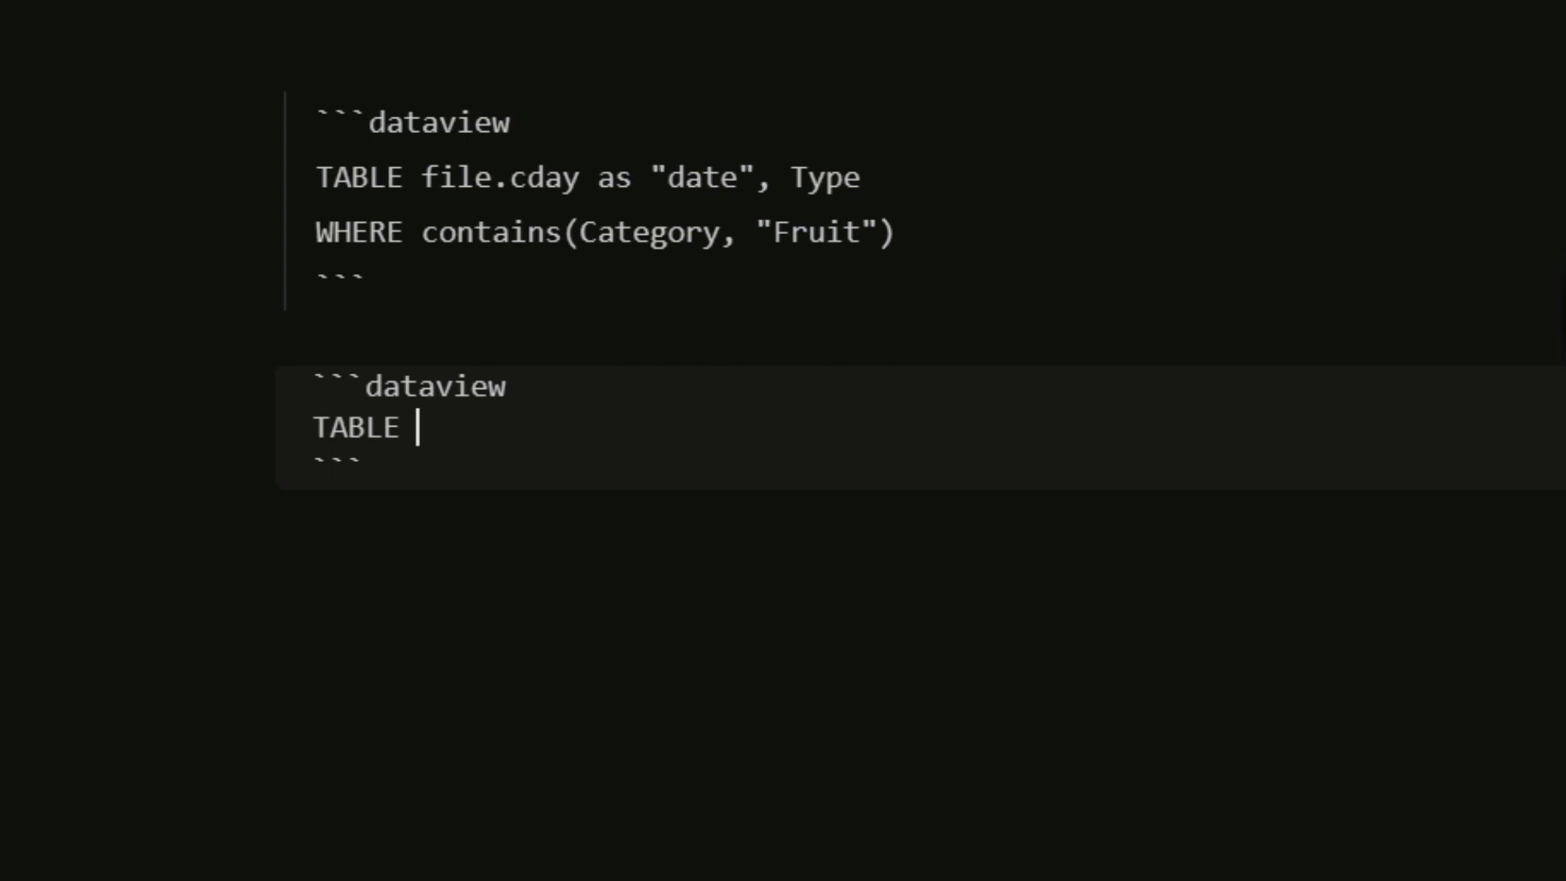
pyautogui.press('Return')
pyautogui.press('Left')
pyautogui.write('author')
# Add the line WHERE contains (category, "books") below TABLE author in the new dataview block, and leave the block to render it
pyautogui.click(316, 470)
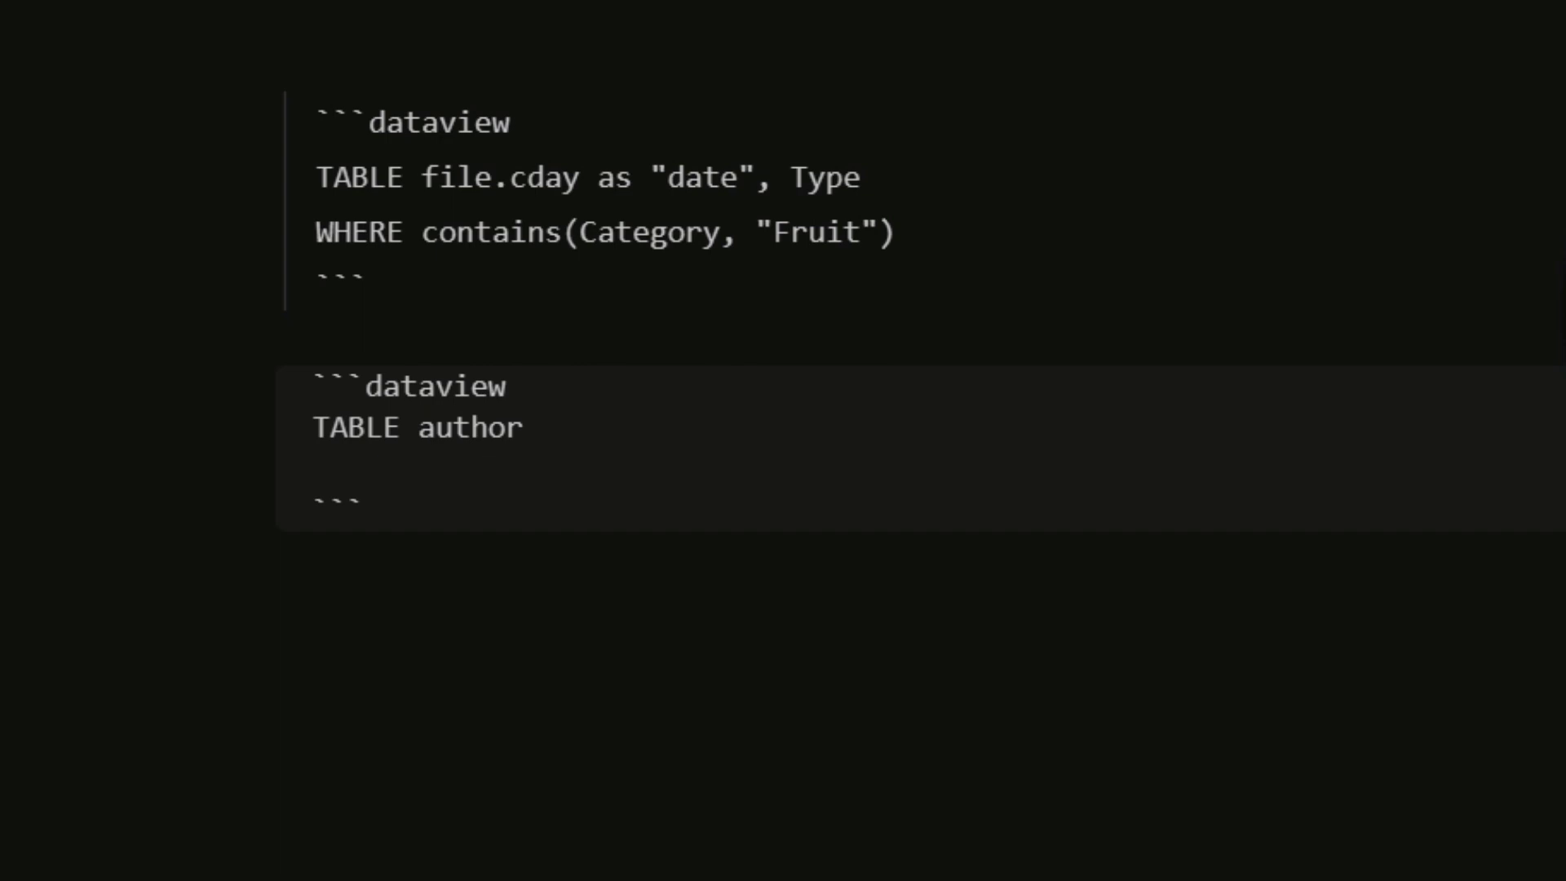
pyautogui.write('WHERE ')
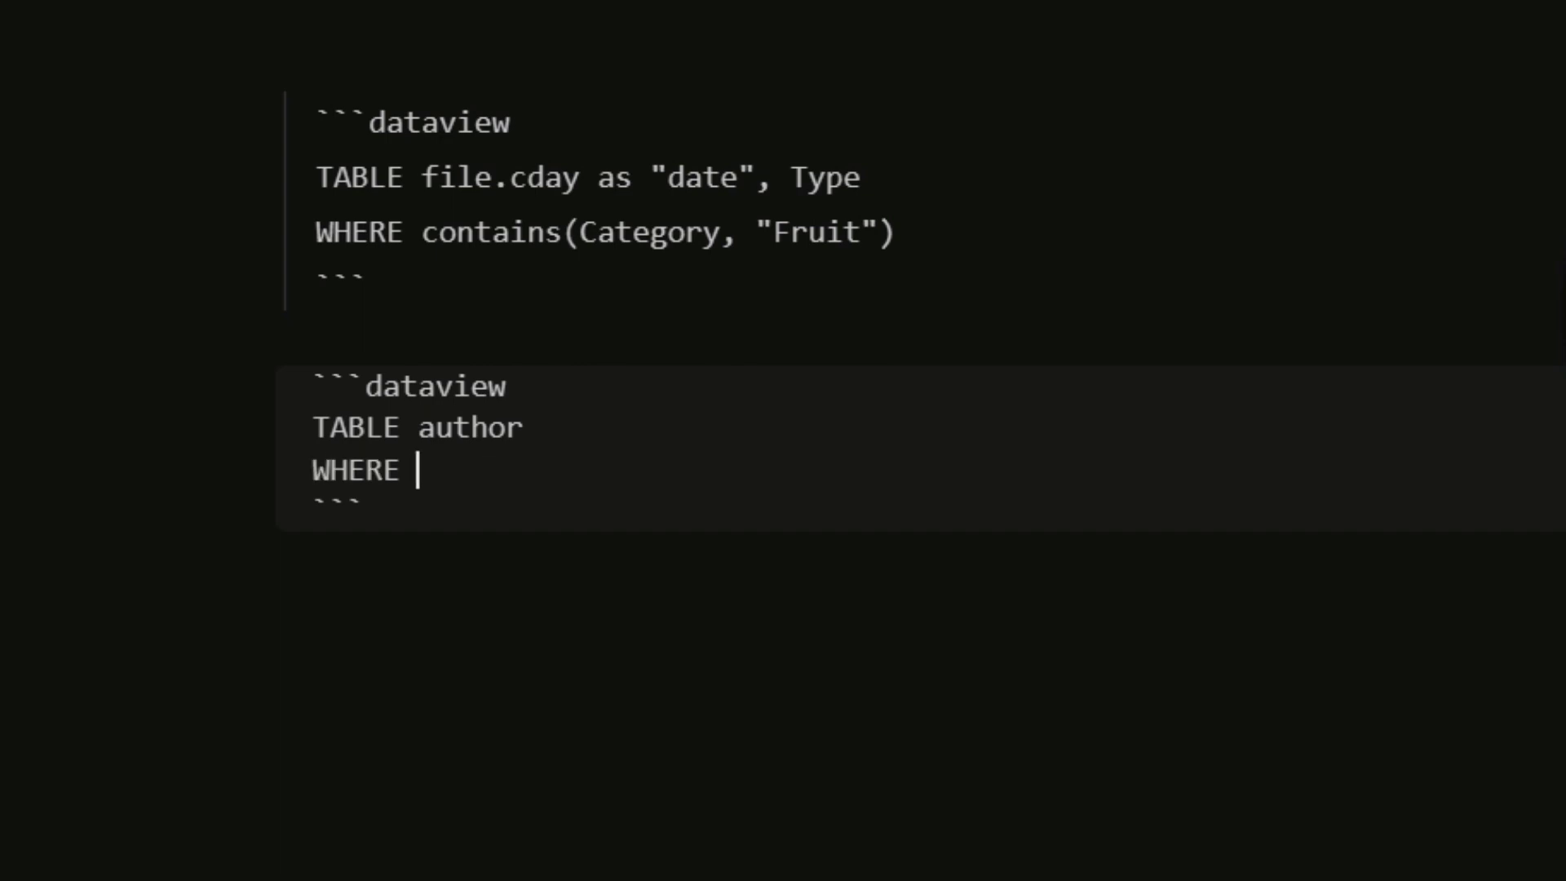
pyautogui.write('contains (category')
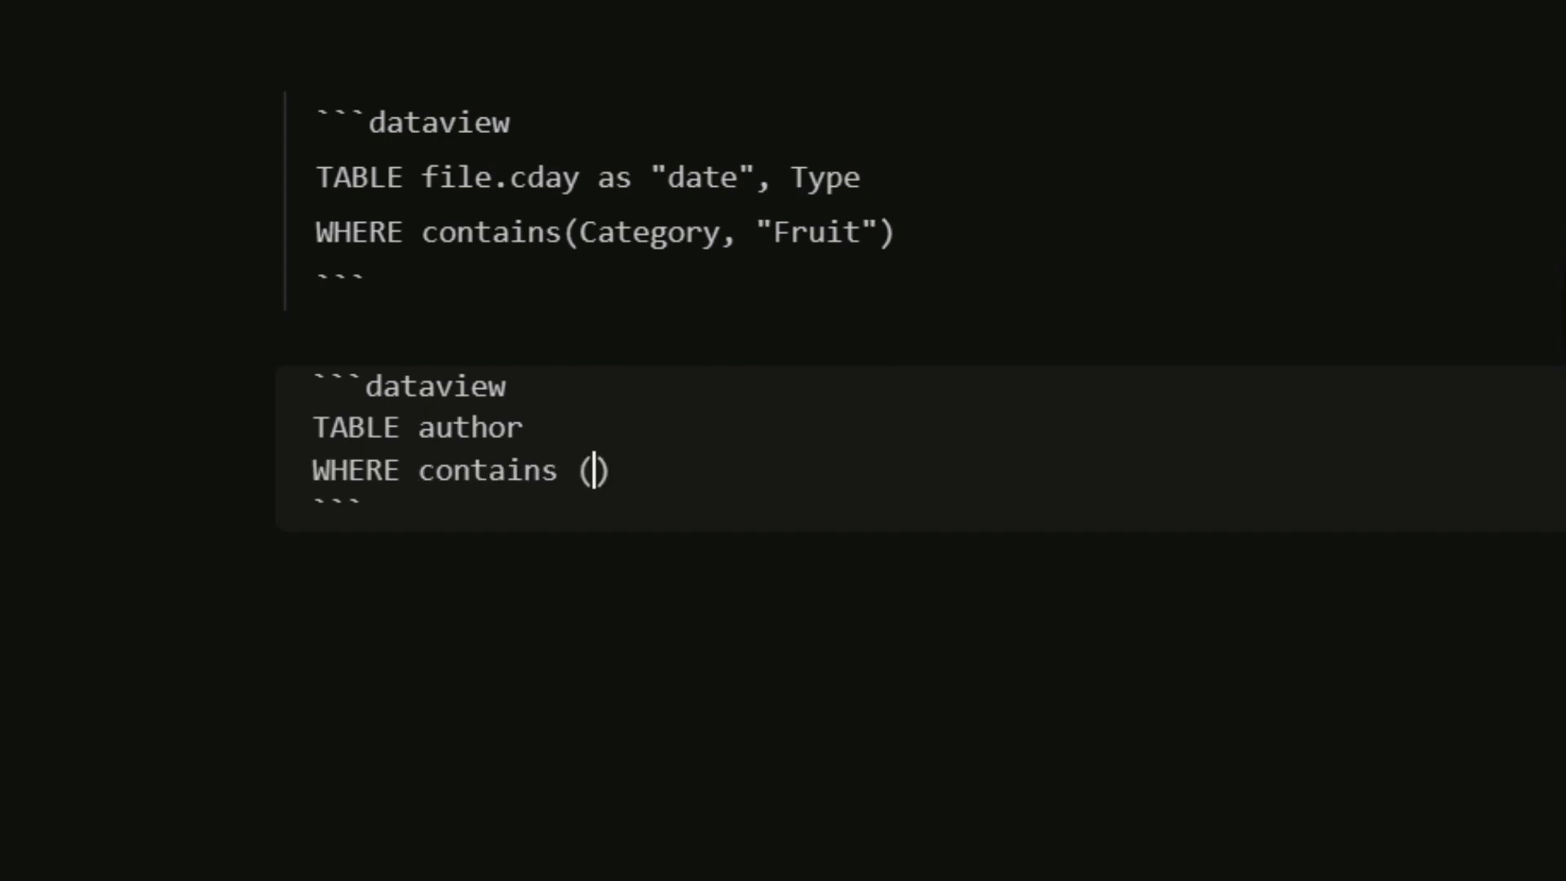
pyautogui.write(', "books')
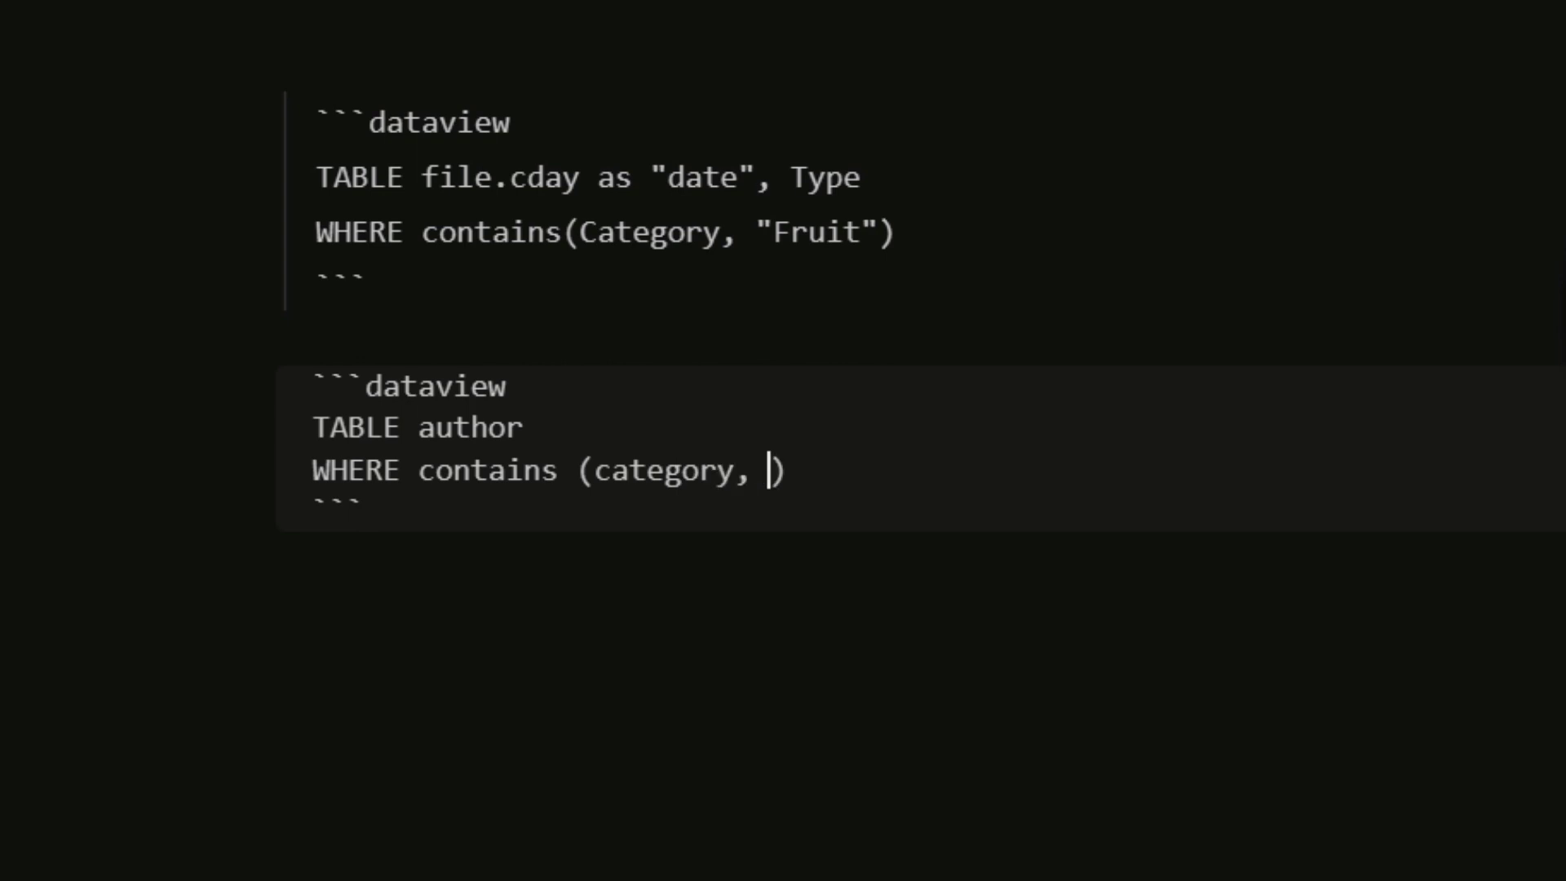
pyautogui.press('Right')
pyautogui.press('Right')
pyautogui.press('Right')
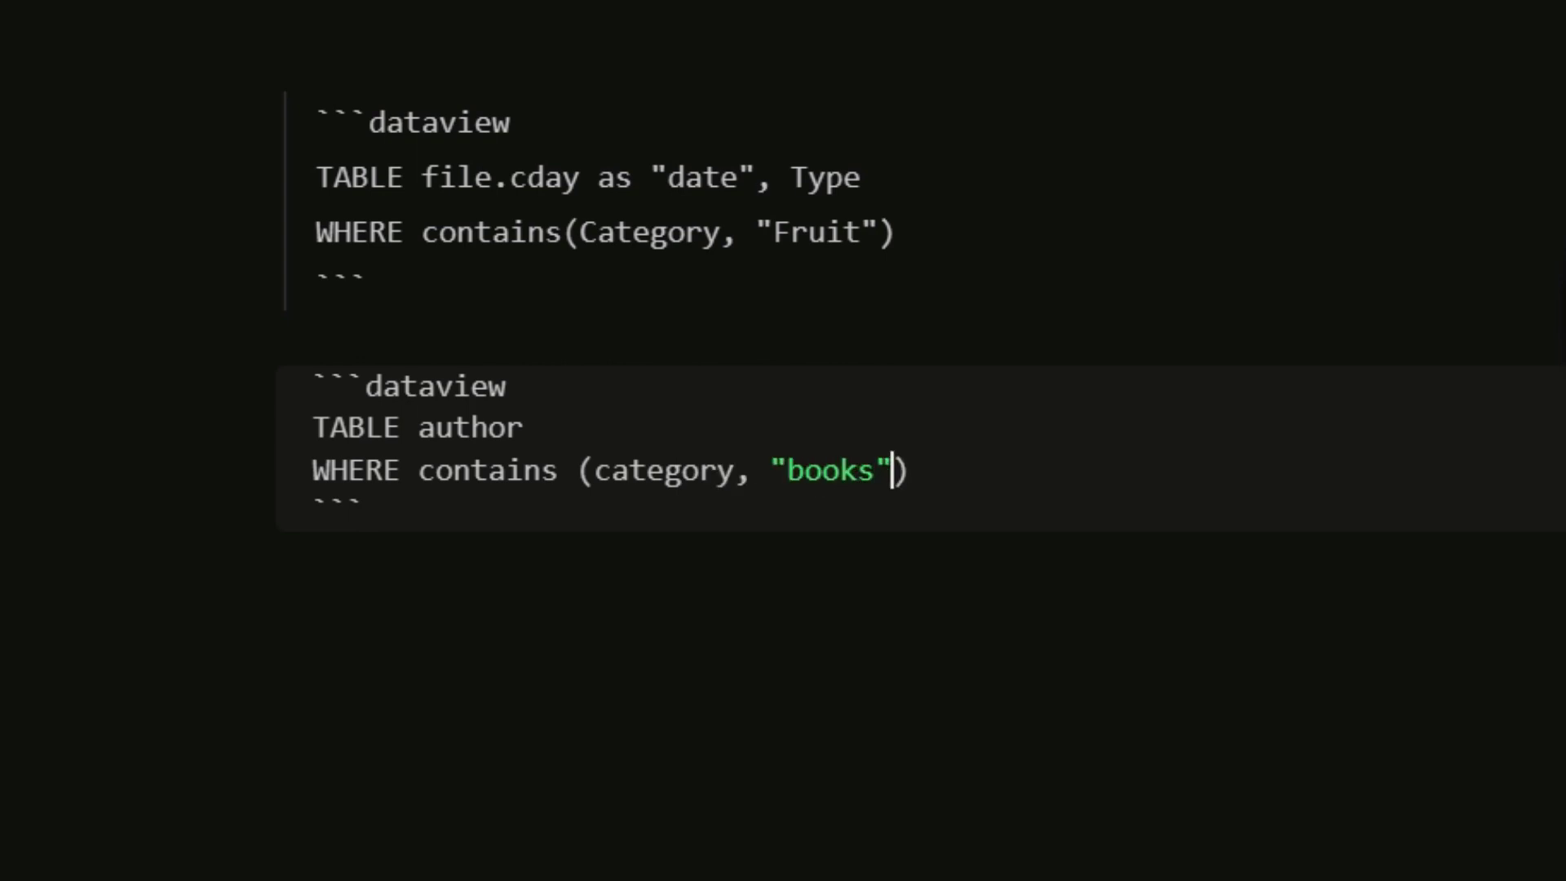
pyautogui.press('End')
pyautogui.press('Return')
pyautogui.press('Return')
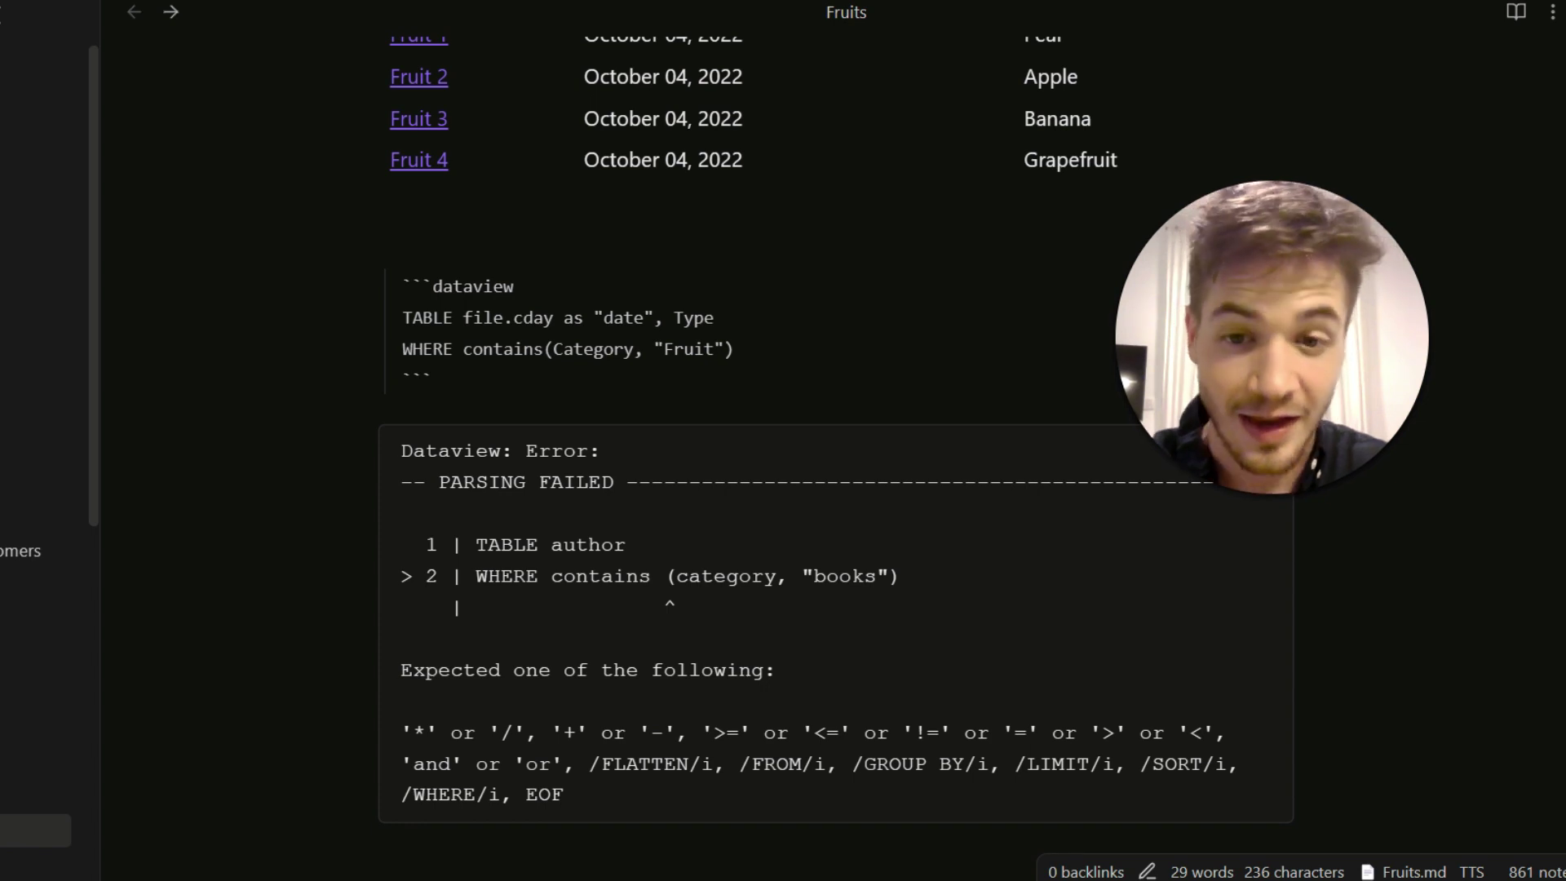
# Reopen the books query for editing and remove the space between contains and its opening parenthesis
pyautogui.moveTo(1272, 337); pyautogui.dragTo(1336, 297)
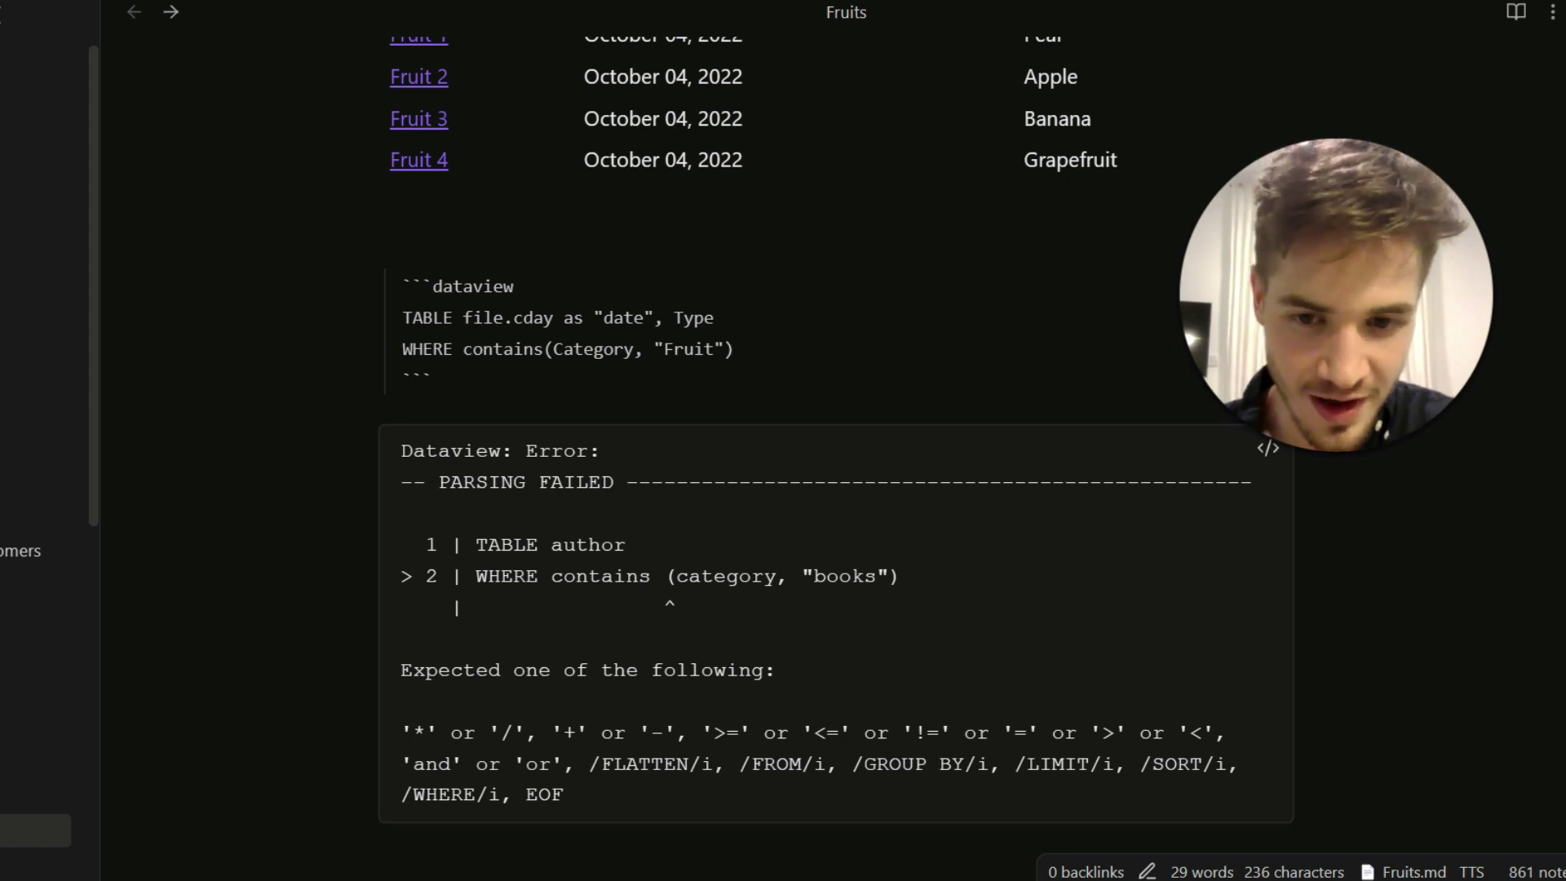
pyautogui.moveTo(425, 670); pyautogui.dragTo(764, 762)
pyautogui.click(765, 760)
pyautogui.moveTo(1265, 454); pyautogui.dragTo(1326, 338)
pyautogui.click(1268, 448)
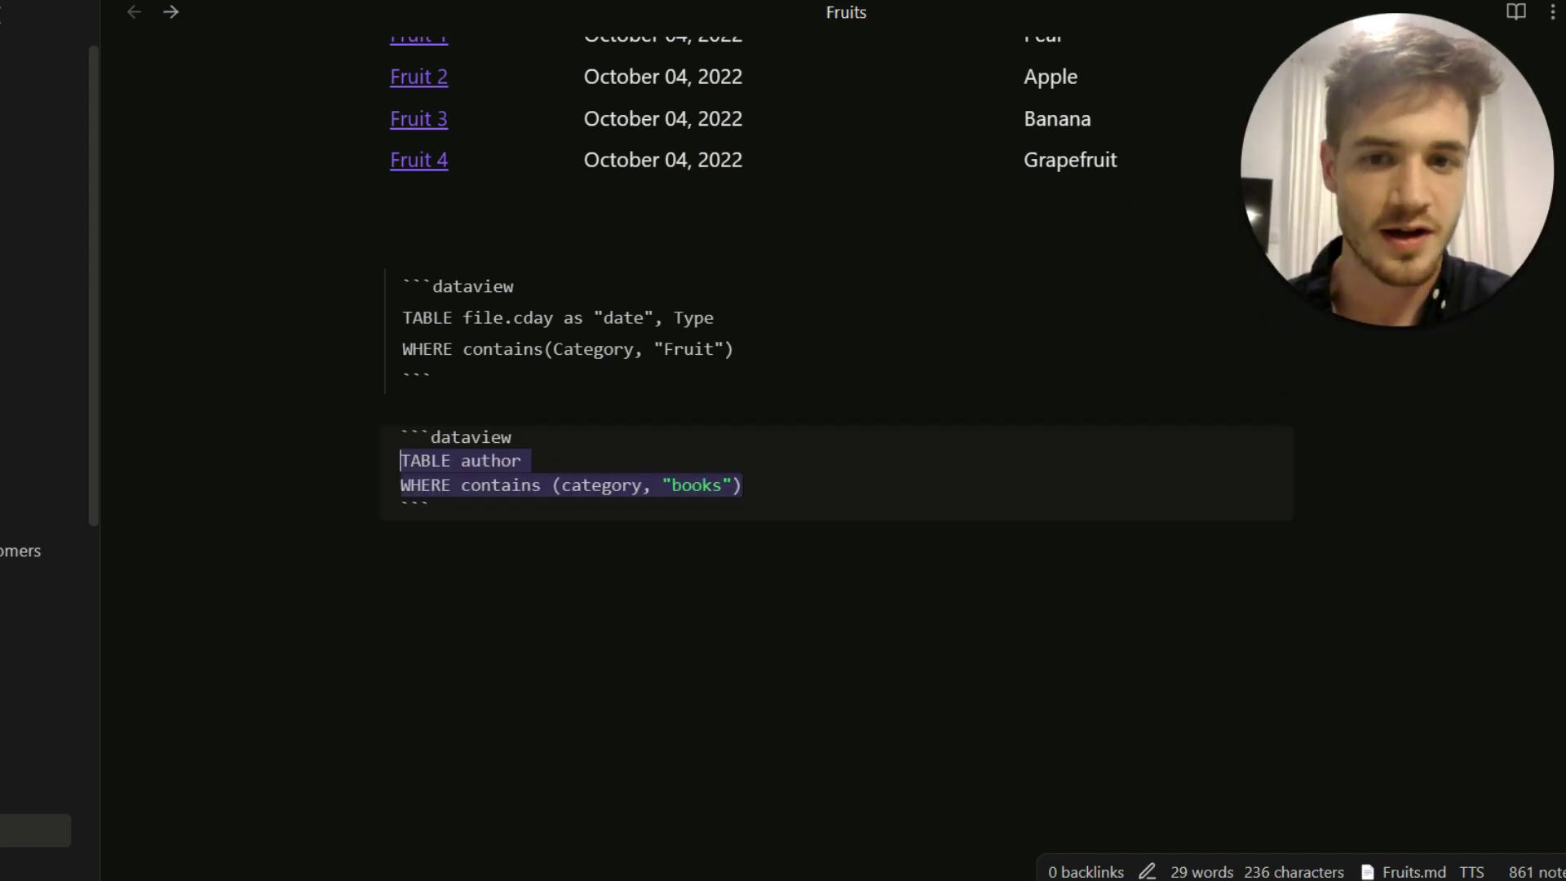
pyautogui.click(552, 486)
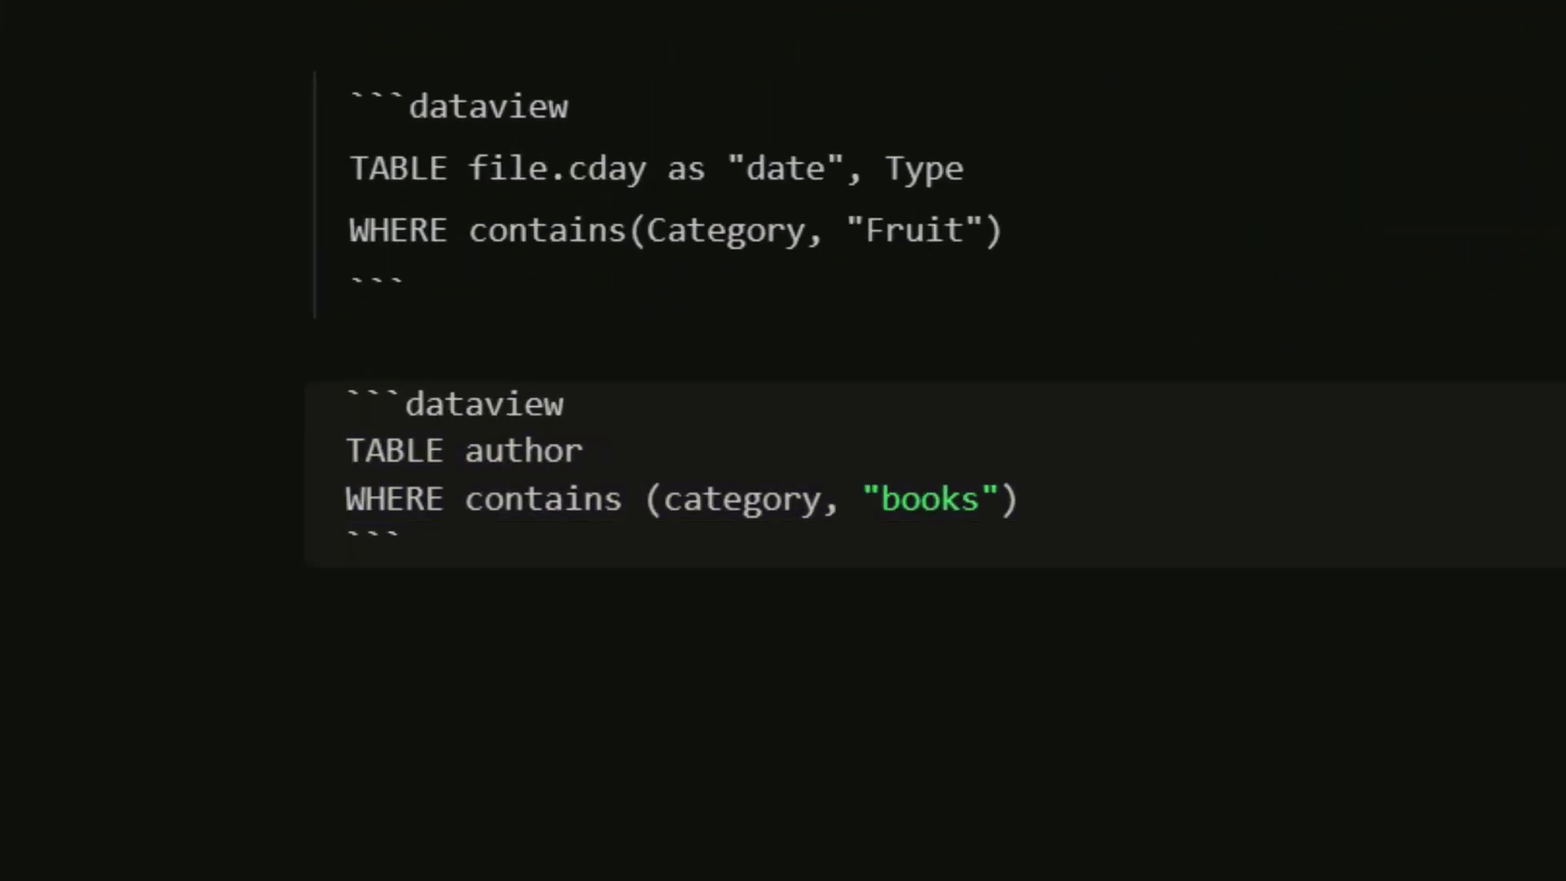
pyautogui.press('BackSpace')
pyautogui.click(624, 869)
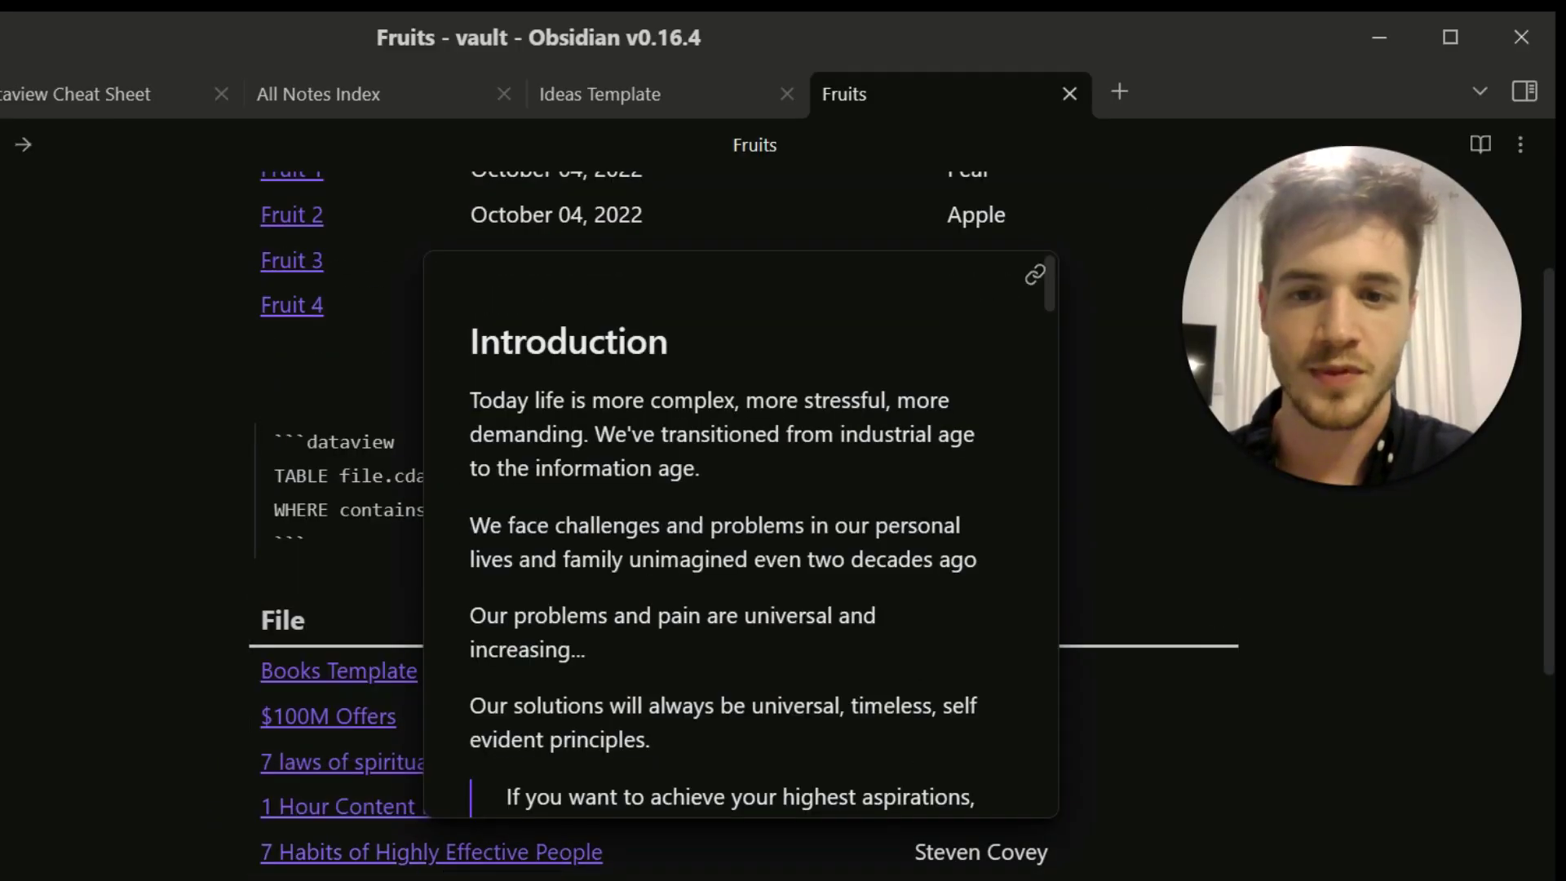
# Examine the rendered books table in the Fruits note, looking for entries with and without an author
pyautogui.scroll(-3, 734, 555)
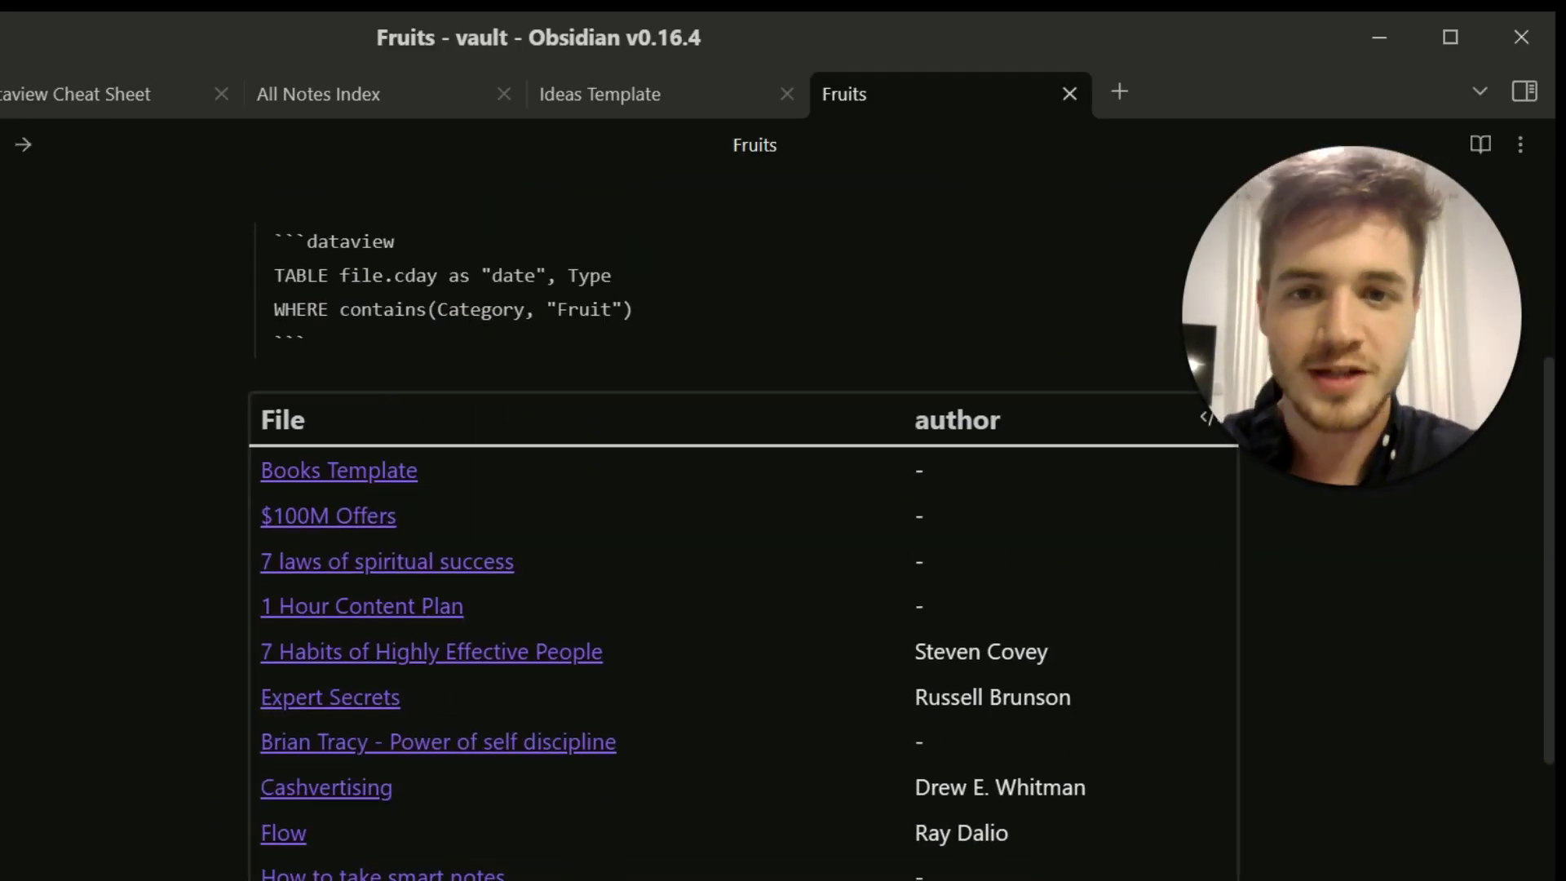
pyautogui.scroll(-4, 472, 738)
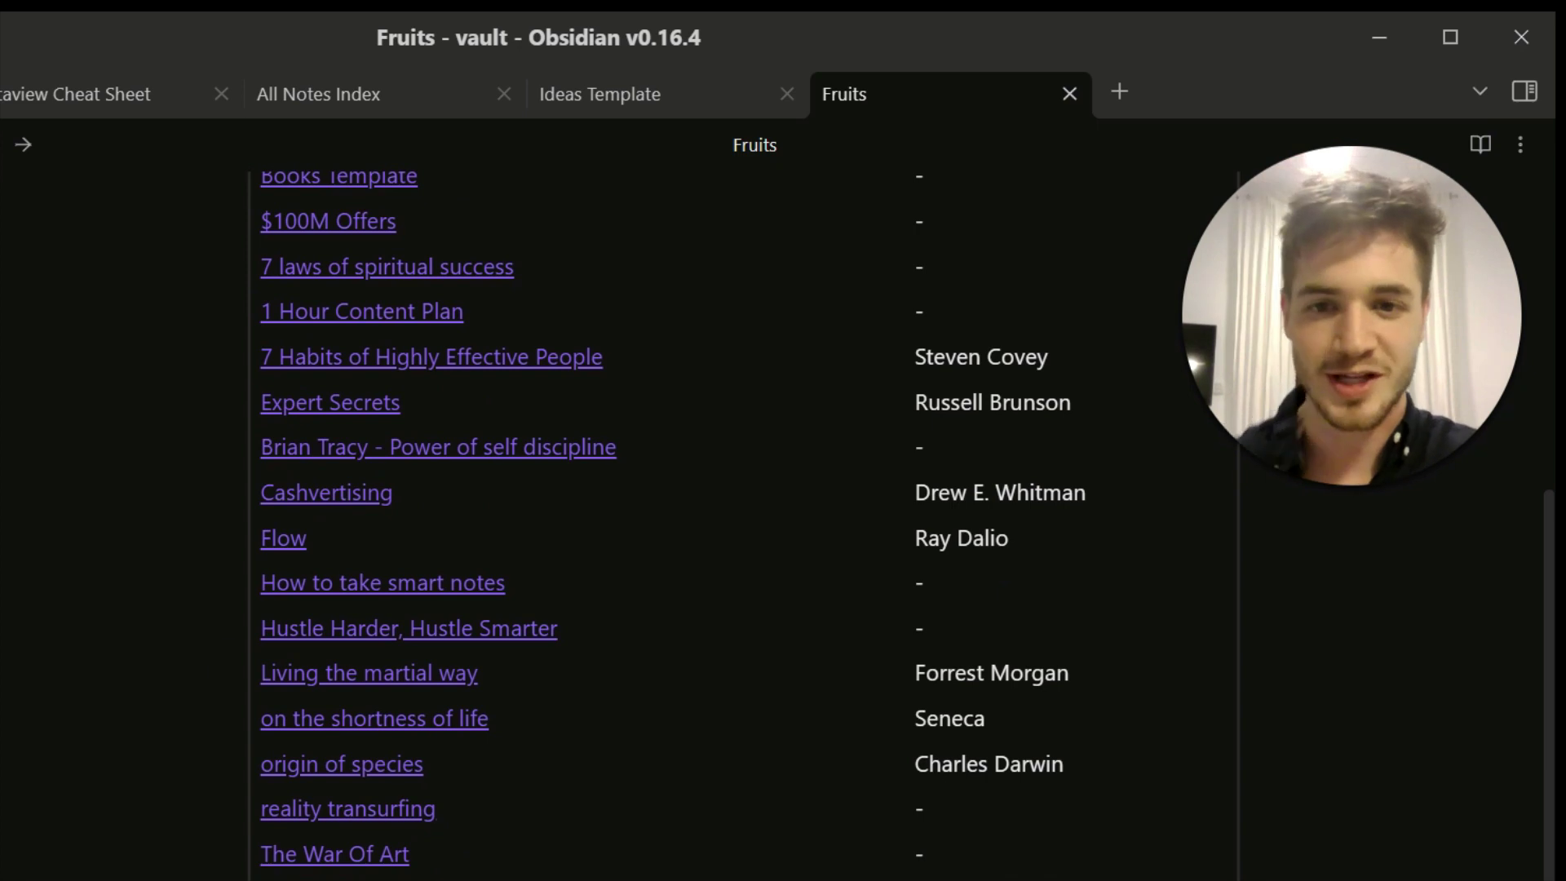
pyautogui.scroll(2, 640, 608)
pyautogui.moveTo(397, 524)
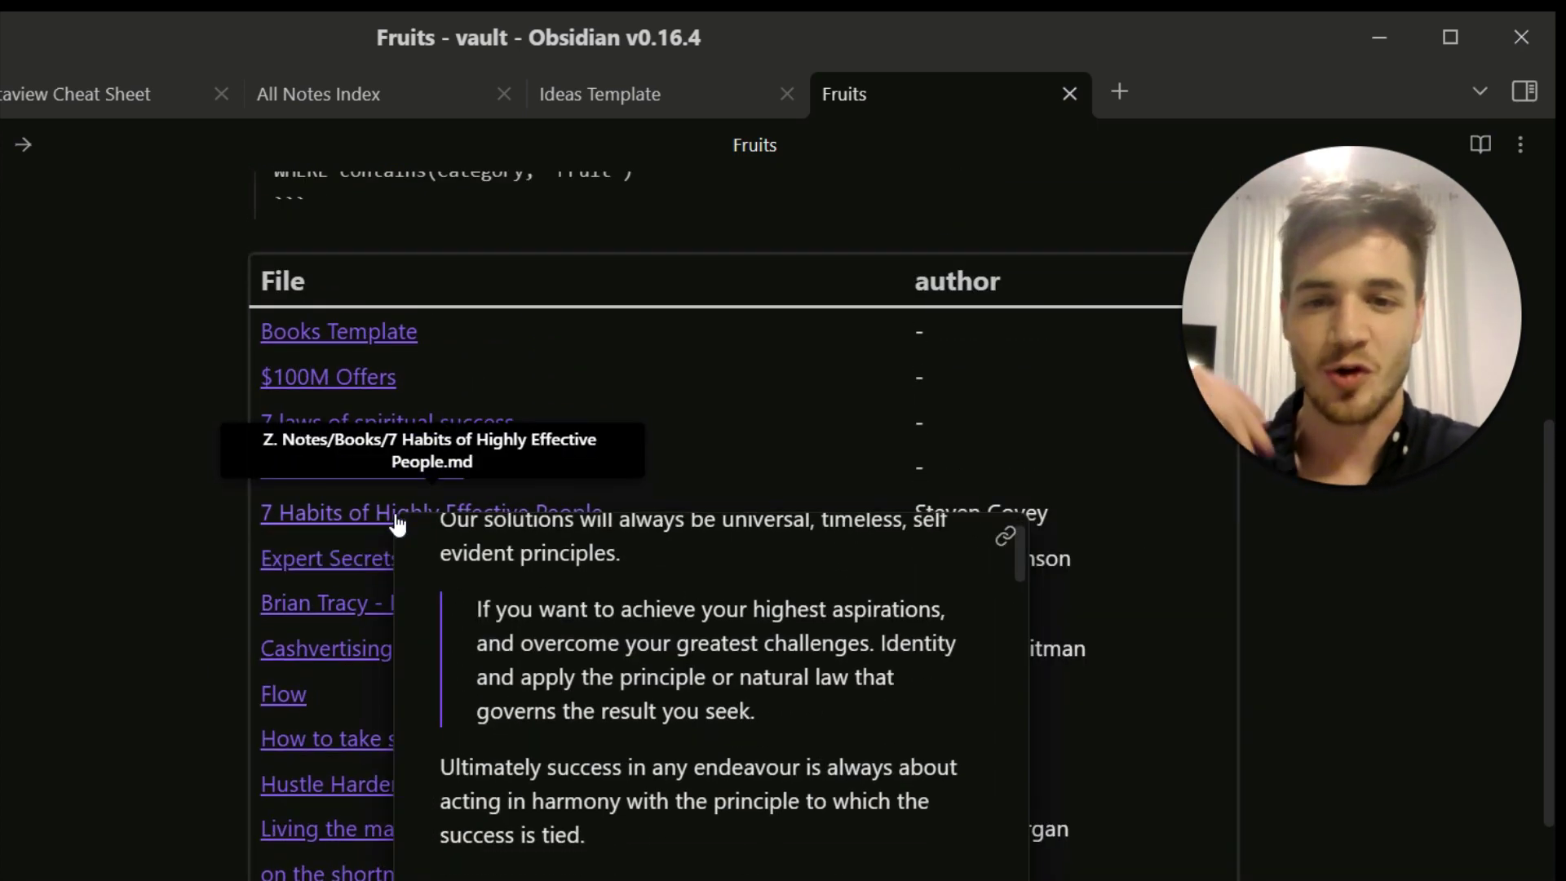
pyautogui.scroll(-6, 398, 525)
pyautogui.scroll(13, 397, 525)
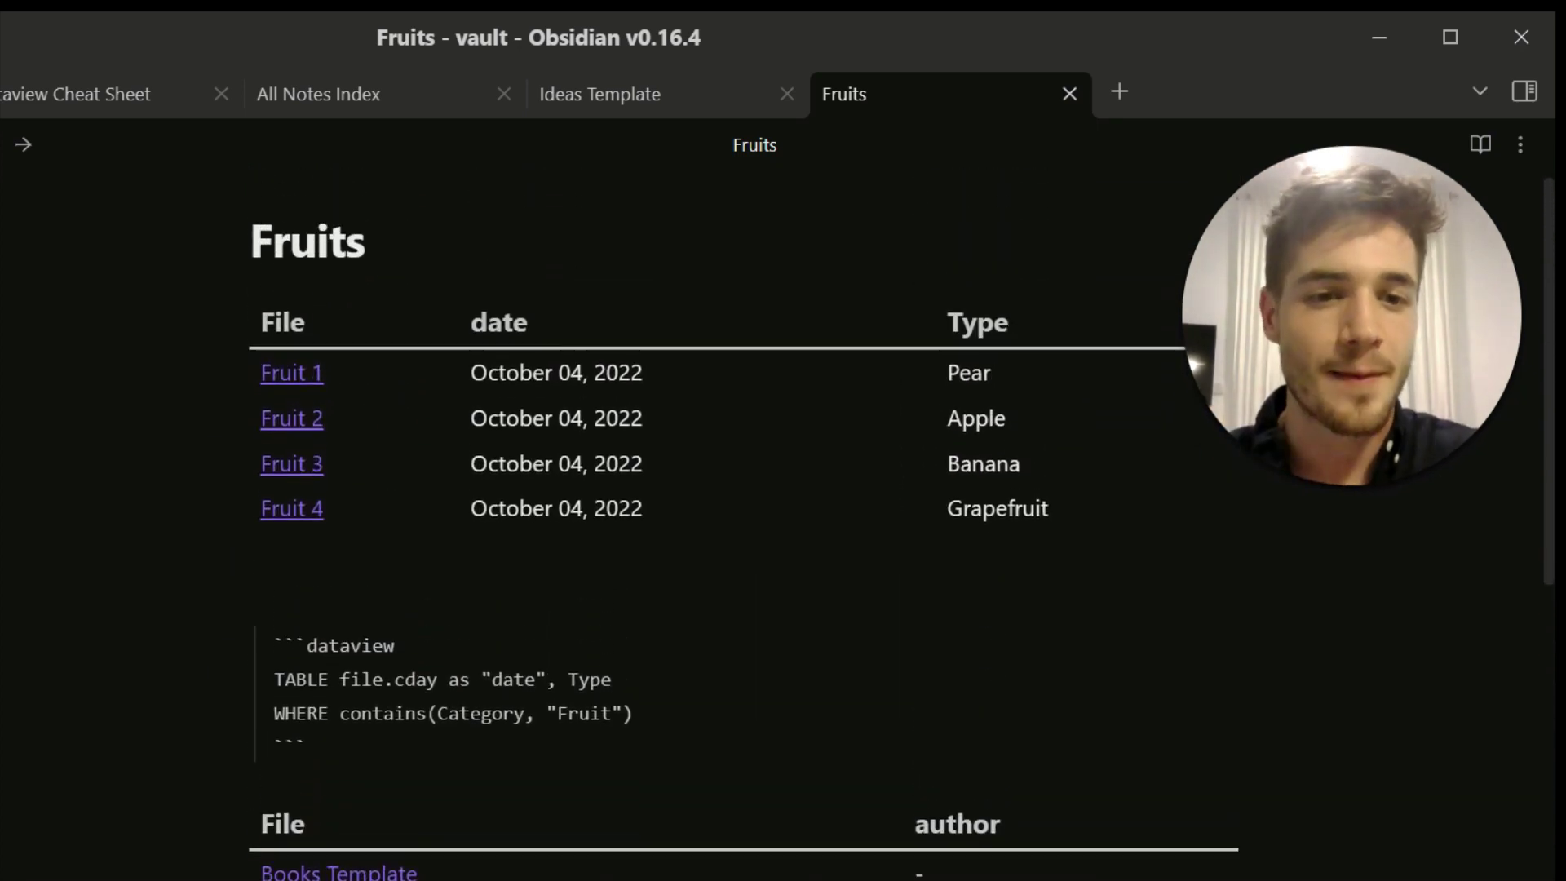
pyautogui.scroll(-5, 734, 527)
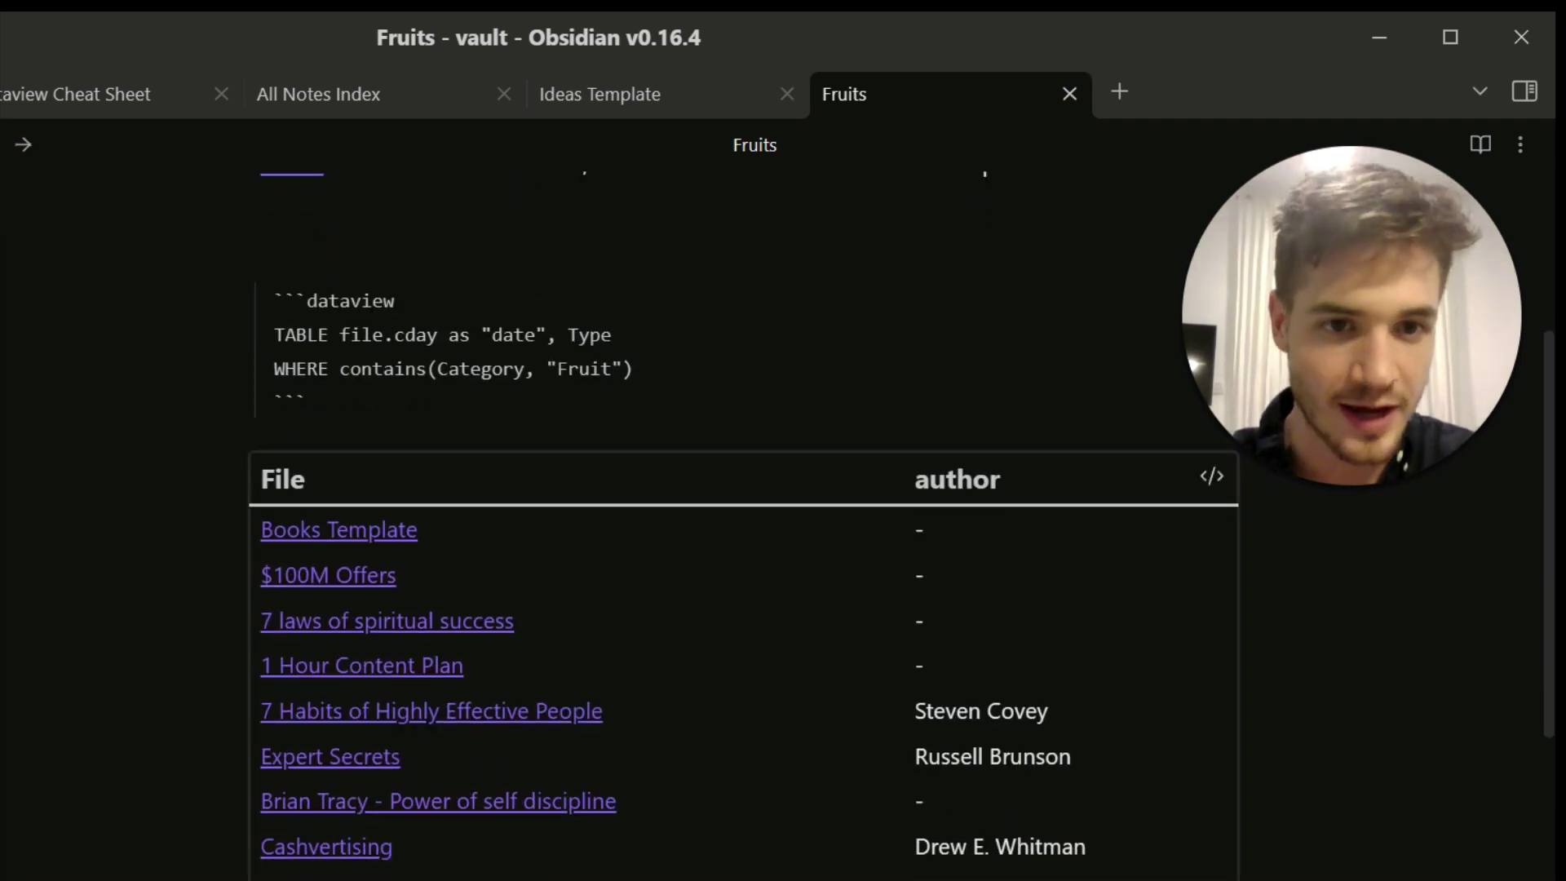
pyautogui.scroll(-6, 734, 527)
pyautogui.scroll(5, 734, 527)
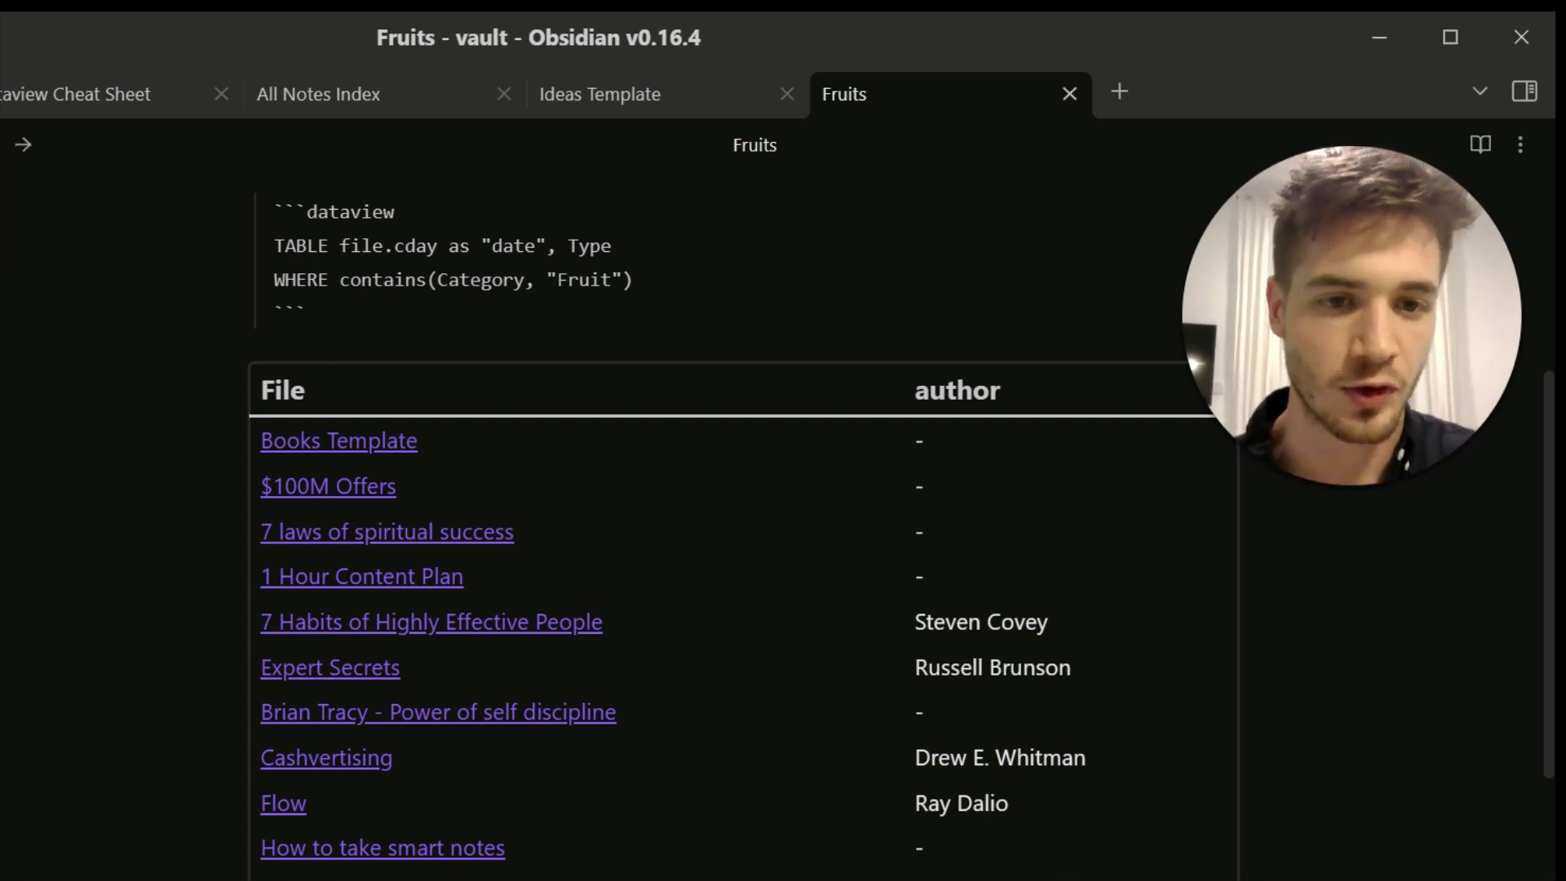
pyautogui.scroll(-1, 734, 527)
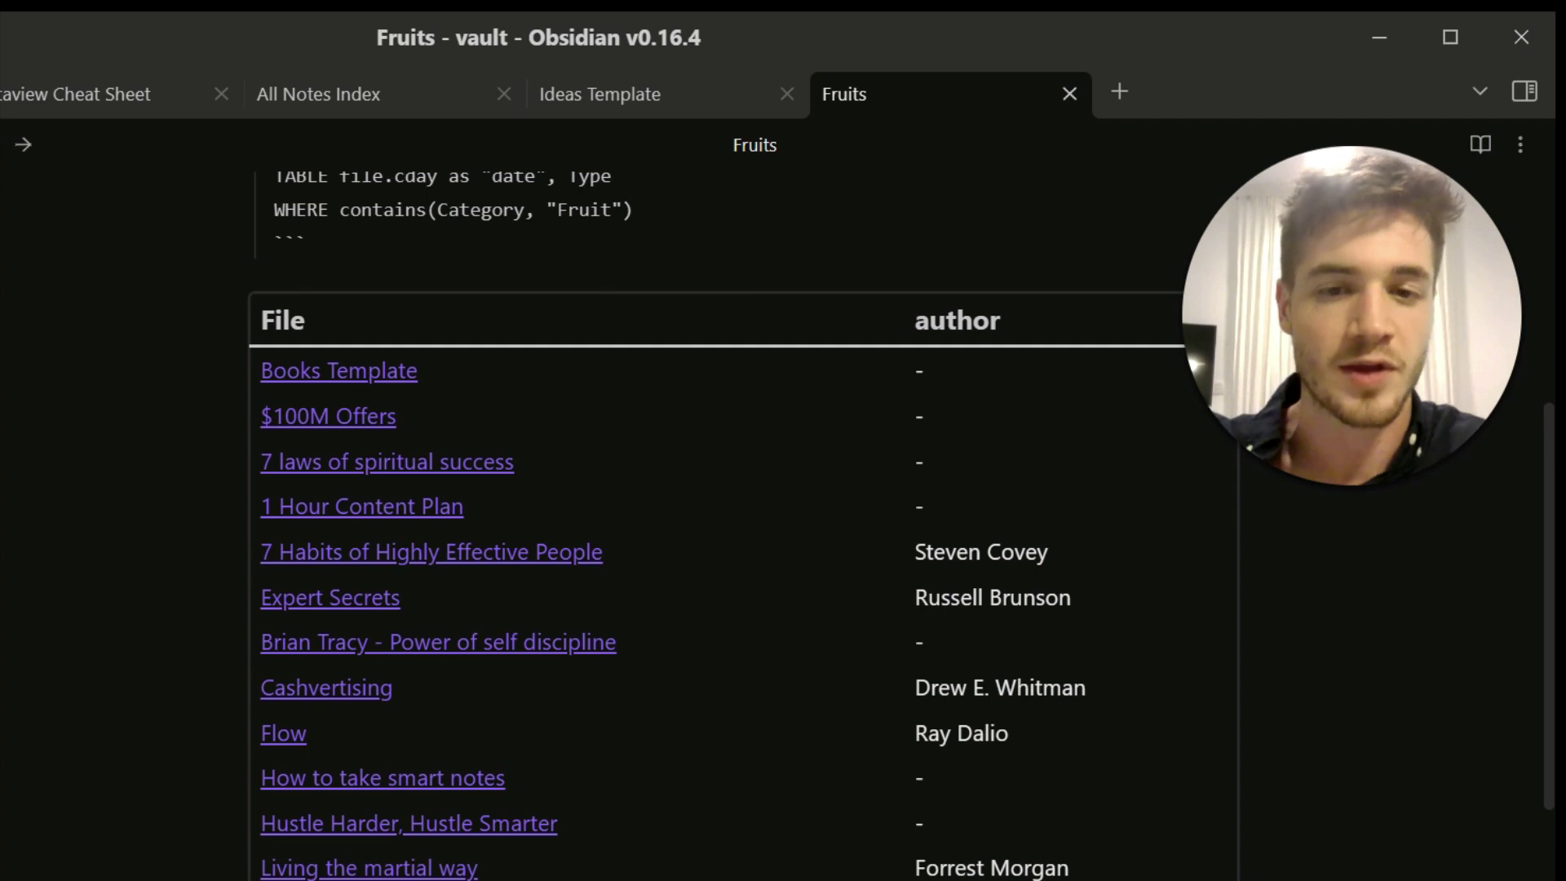
pyautogui.scroll(-1, 734, 527)
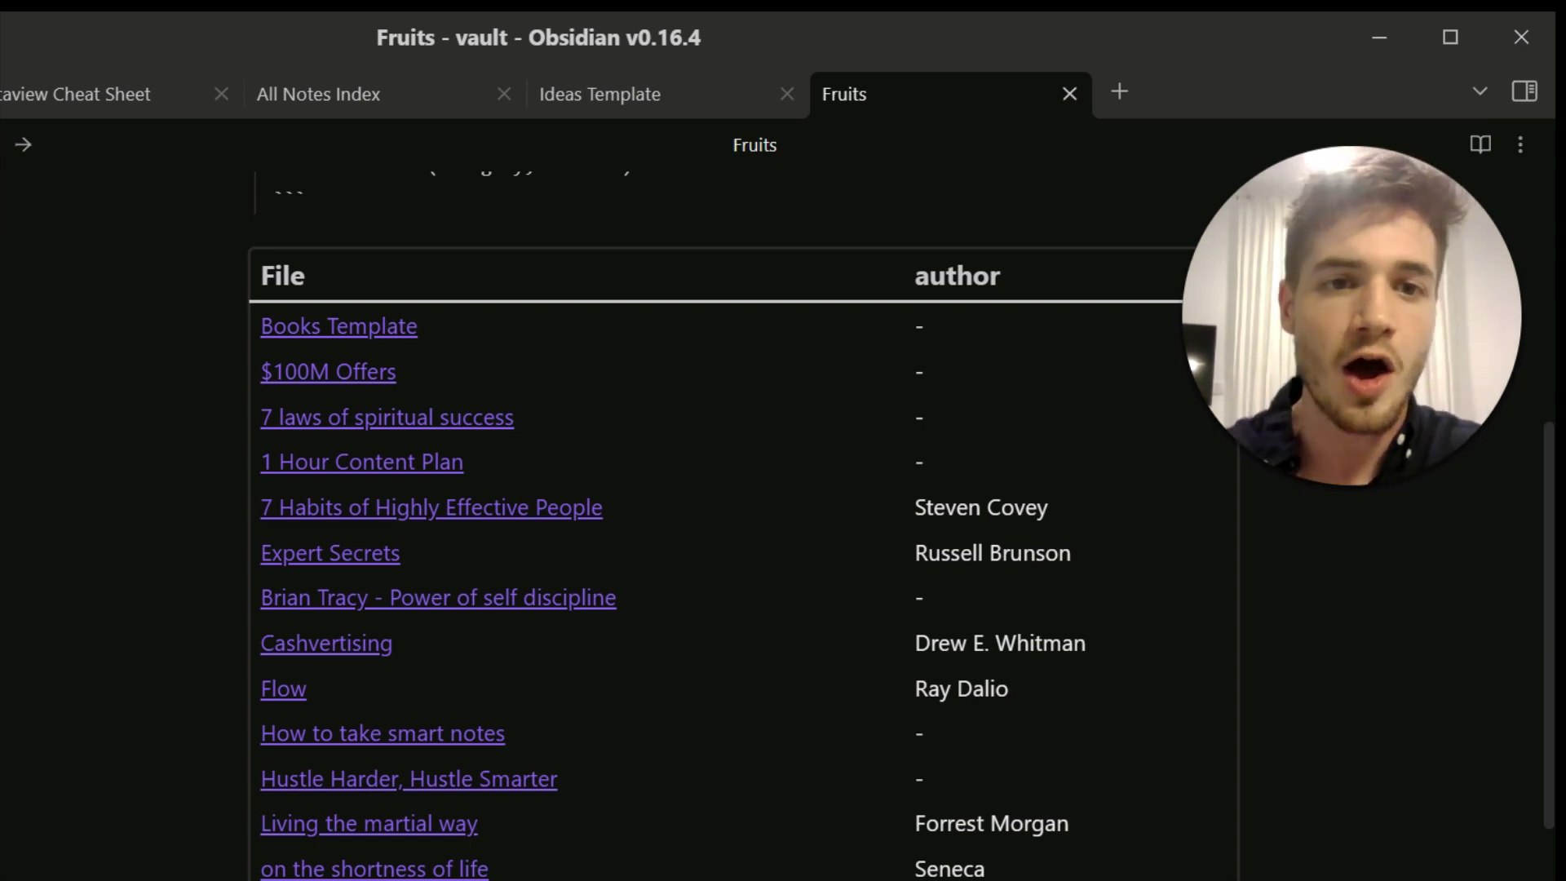
pyautogui.scroll(-1, 734, 571)
pyautogui.scroll(5, 734, 571)
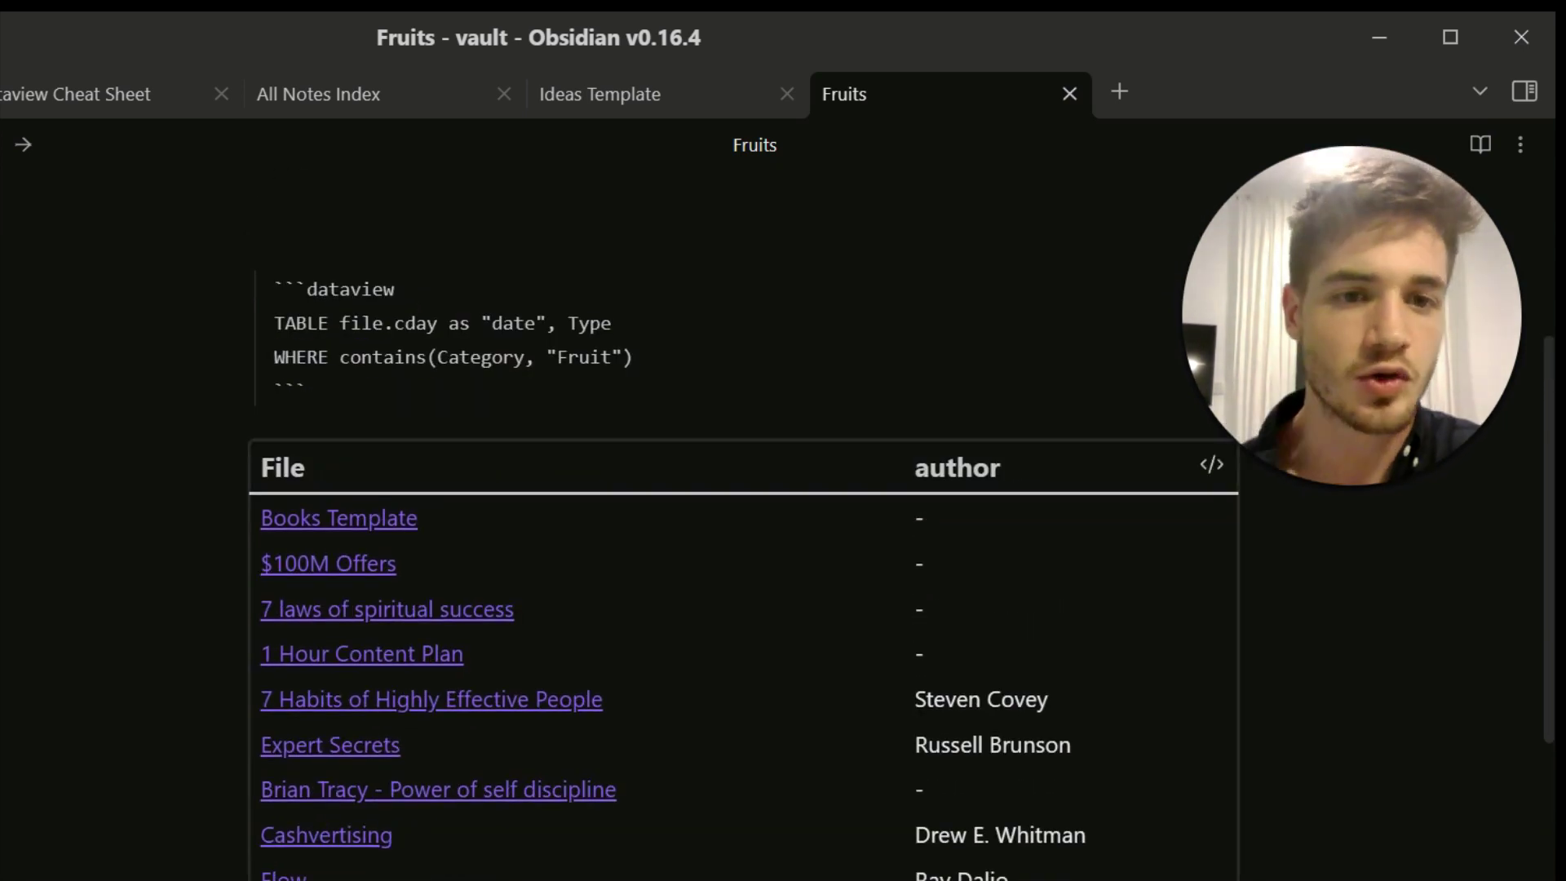
pyautogui.scroll(-2, 734, 571)
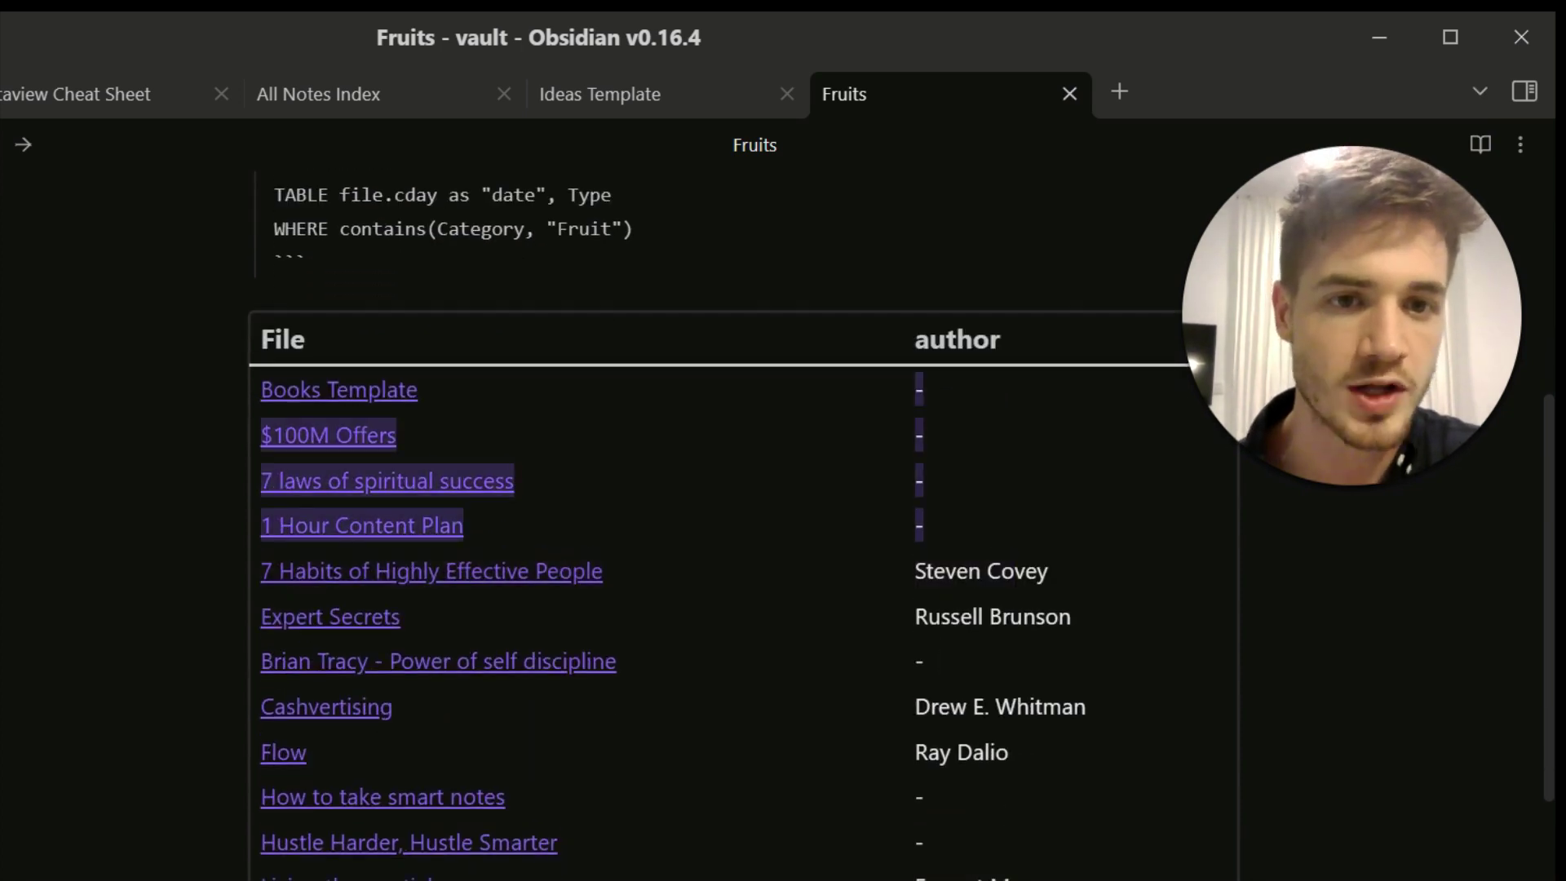
pyautogui.scroll(-2, 735, 522)
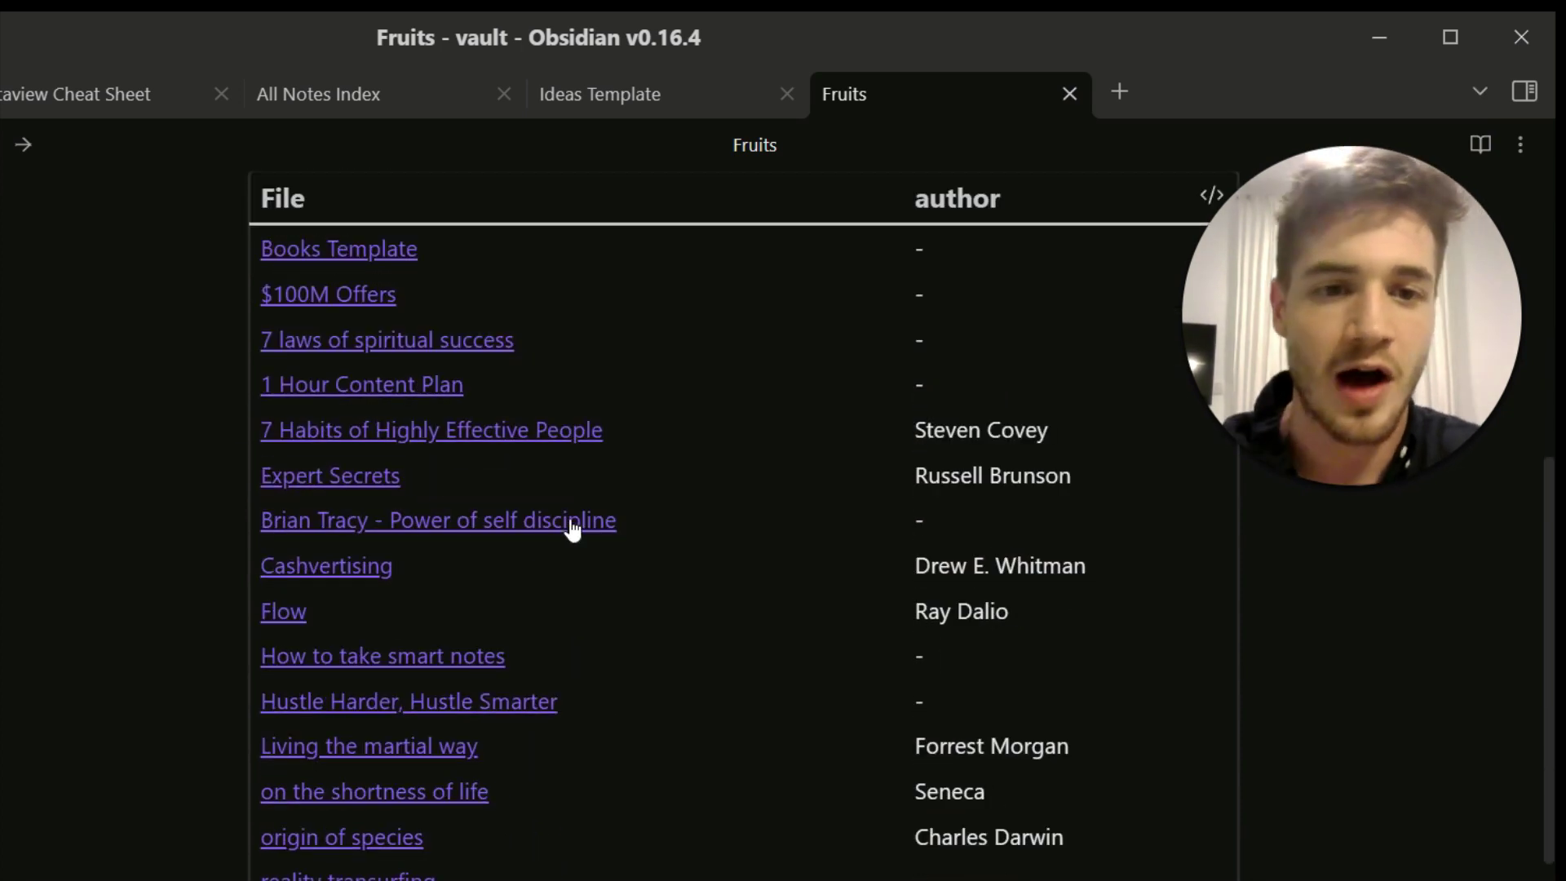
# Open the Brian Tracy - Power of self discipline note and add "author: Brian Tracy" below the status field in its front matter
pyautogui.moveTo(503, 531)
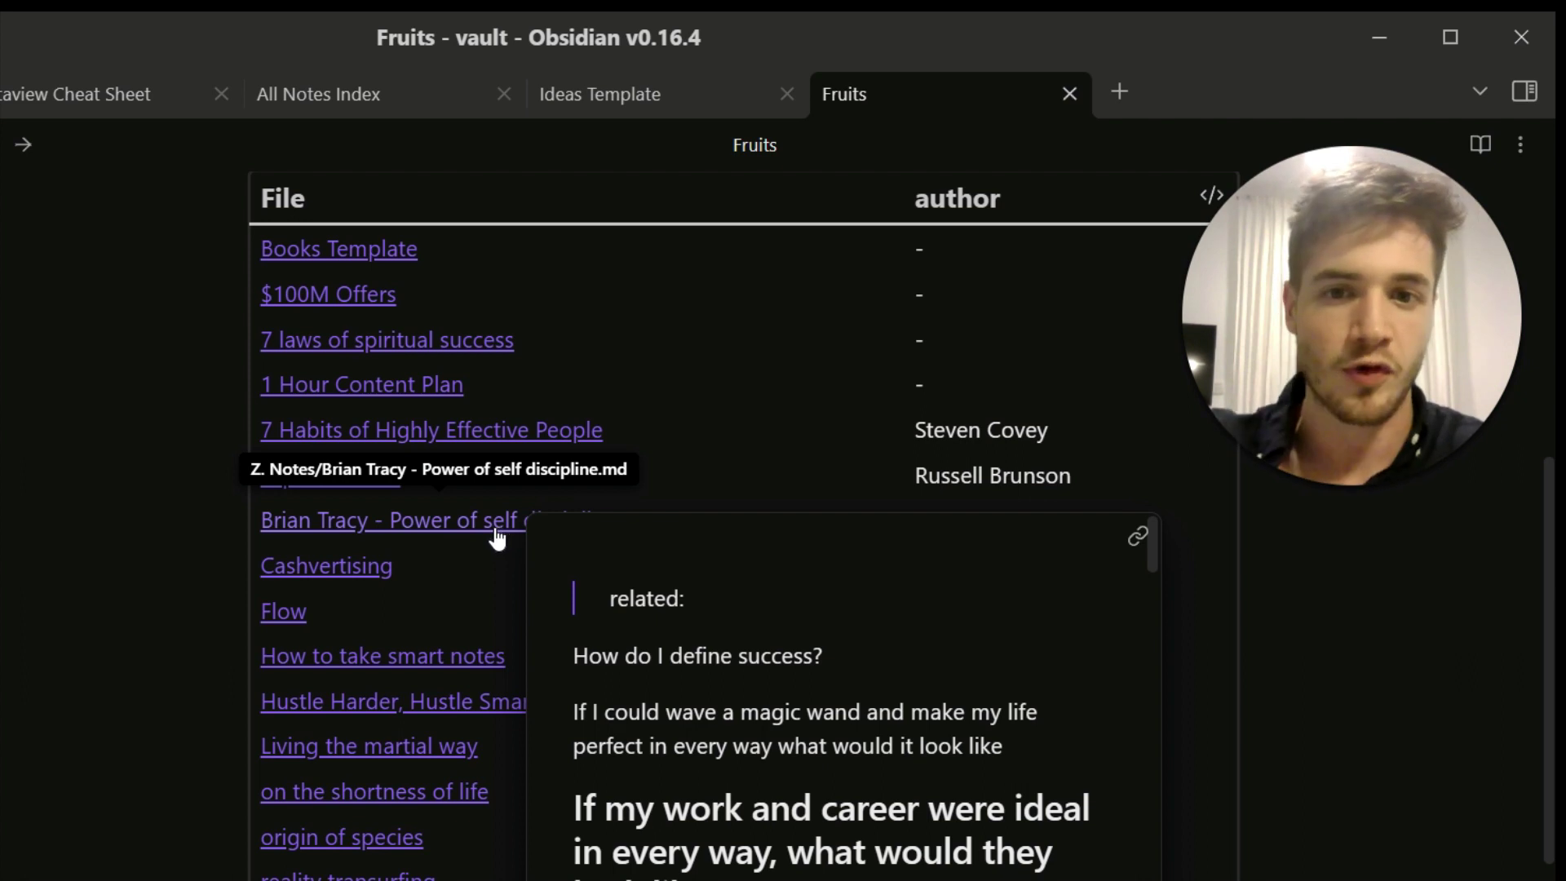
pyautogui.click(440, 531)
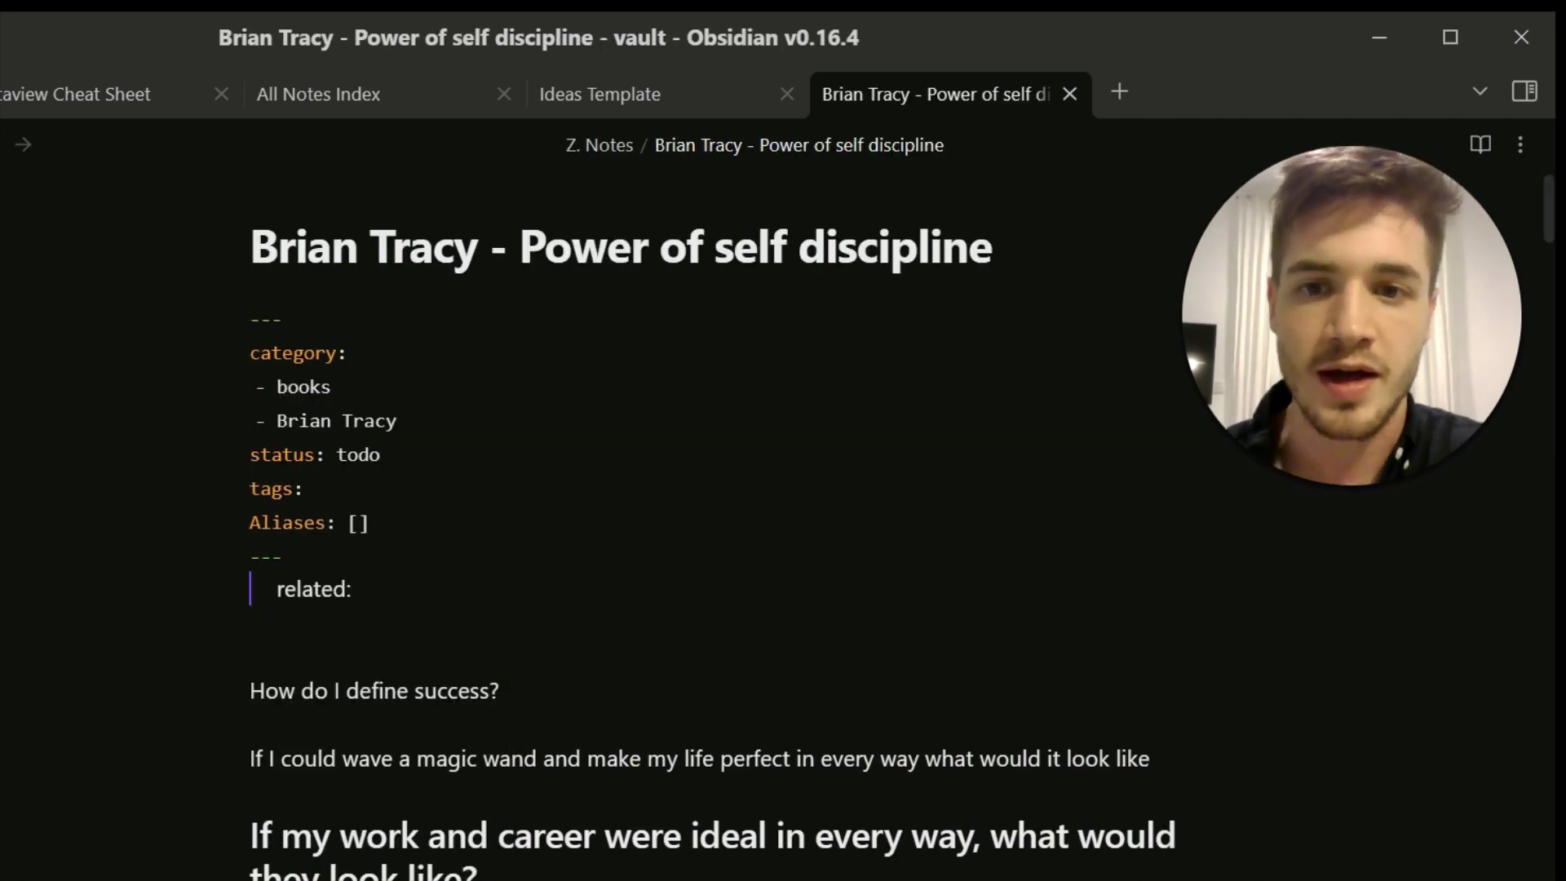
pyautogui.click(381, 455)
pyautogui.press('Return')
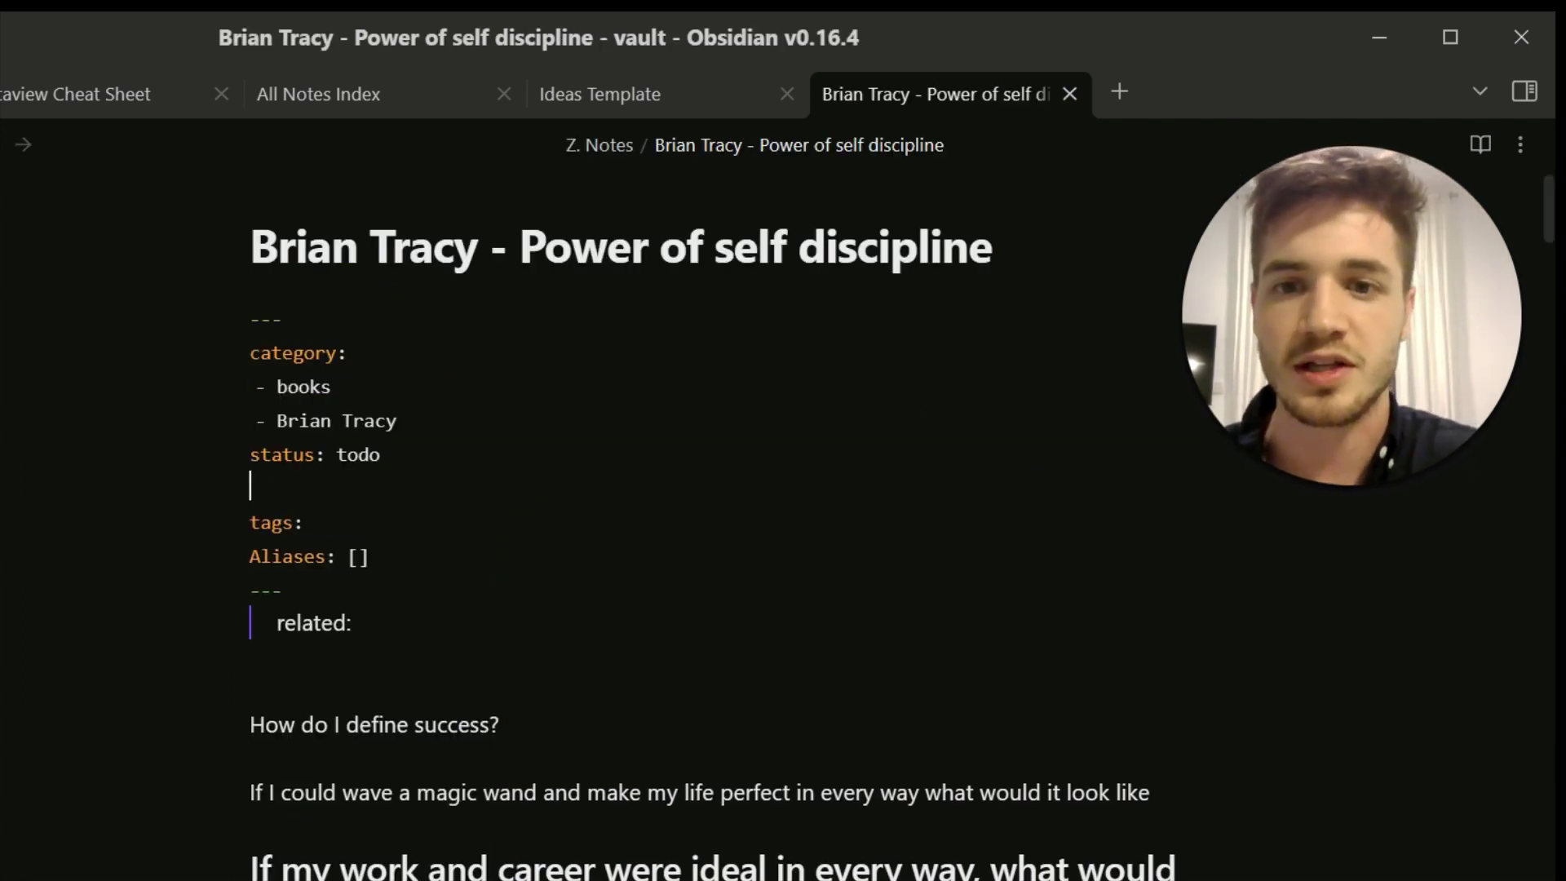
pyautogui.write('author: ')
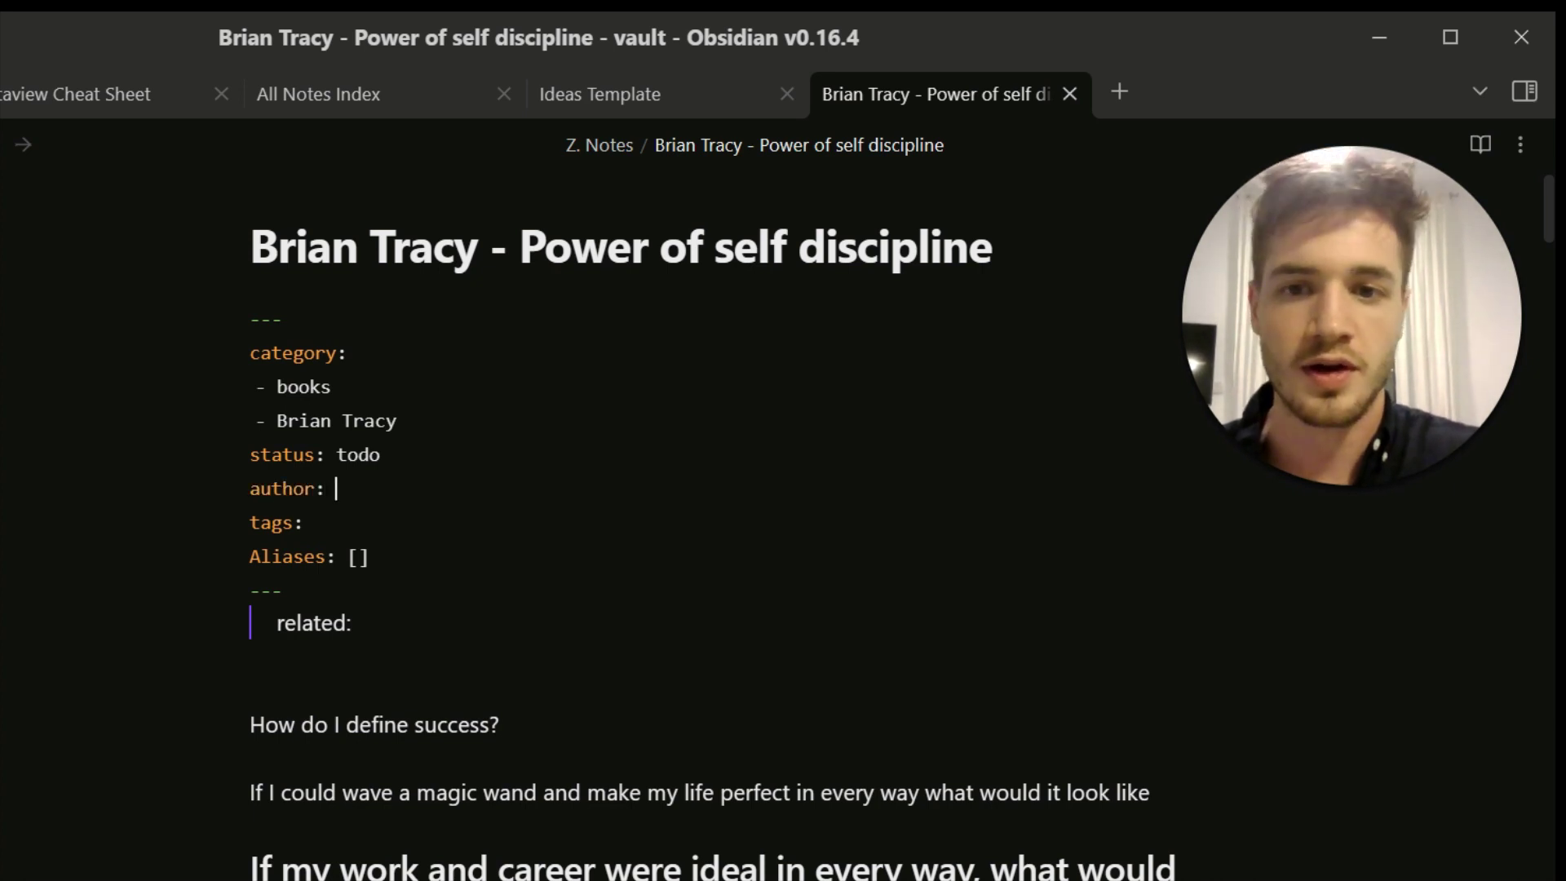
pyautogui.write('Brian Tracy')
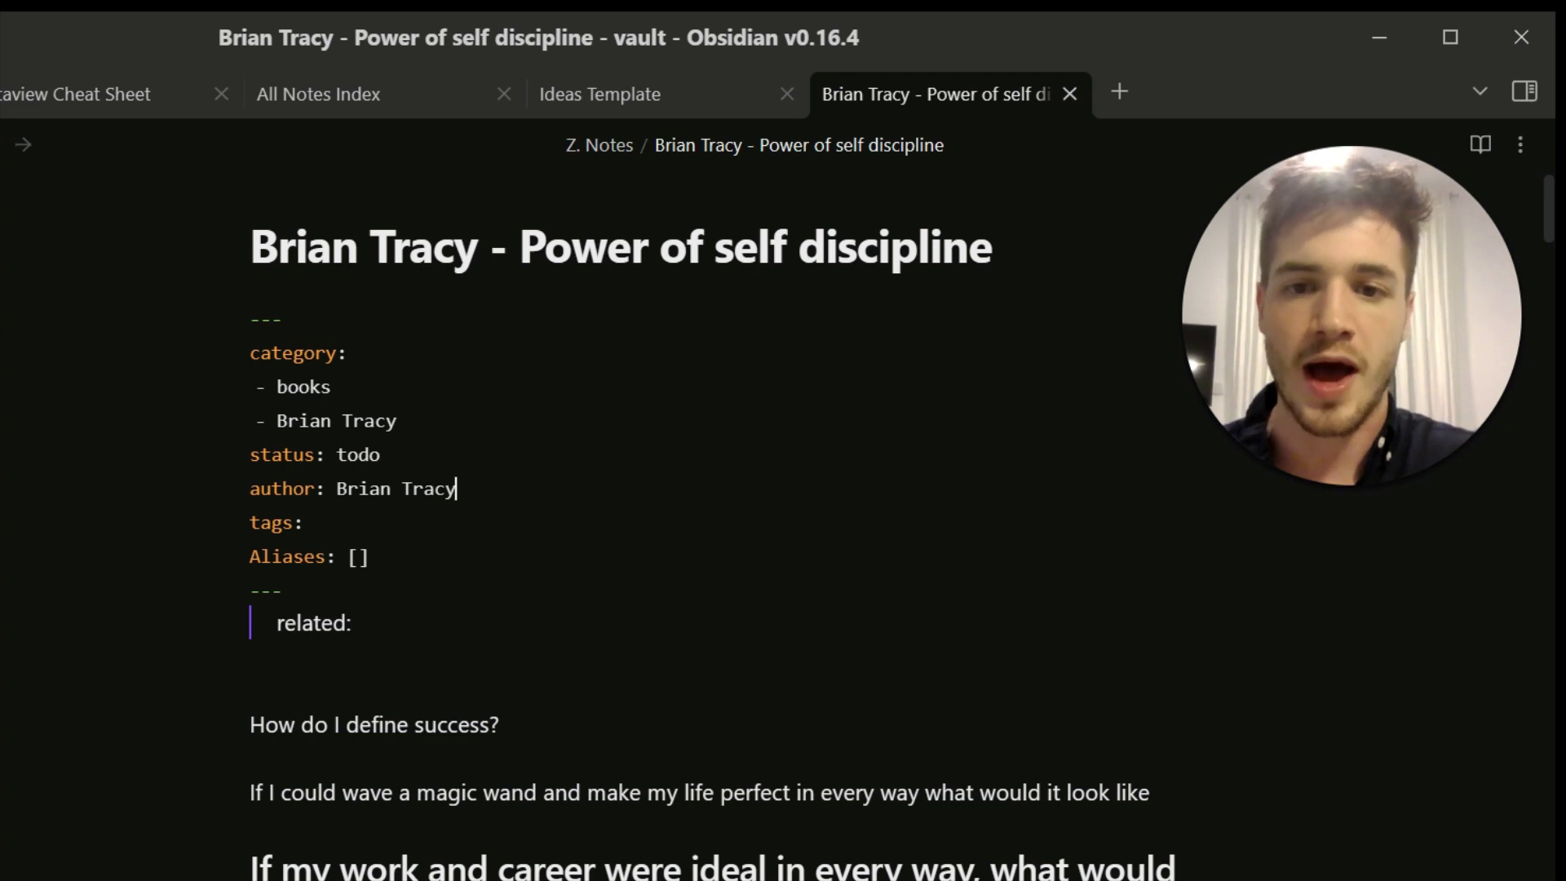
# Return to the Fruits note and check the author column for the Power of self discipline entry
pyautogui.hotkey('ctrl', 'alt', 'Left')
pyautogui.scroll(2, 744, 522)
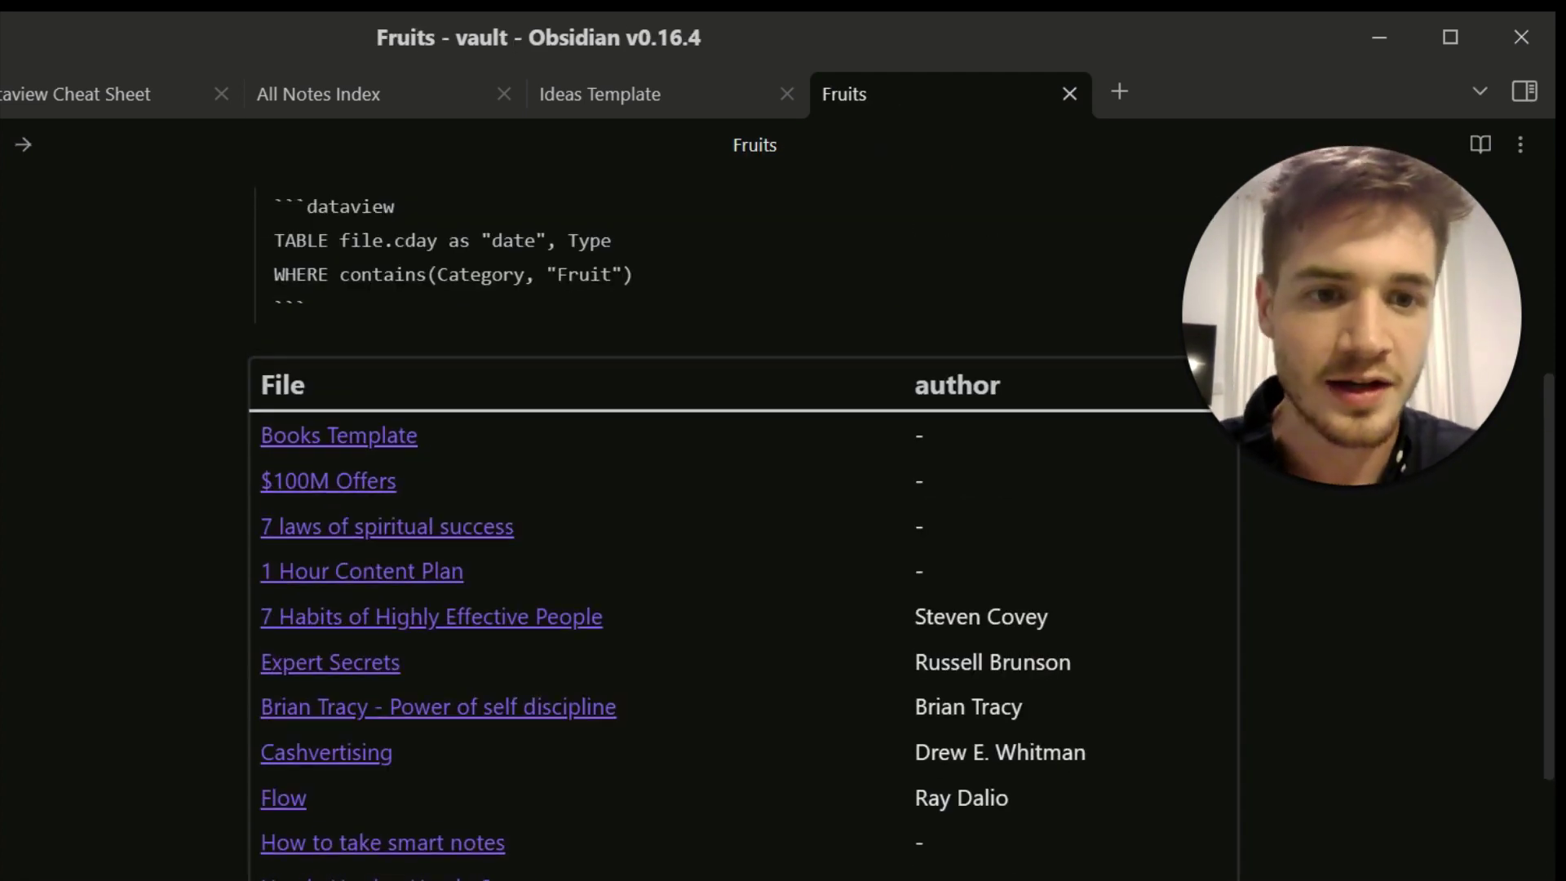
pyautogui.moveTo(1024, 708); pyautogui.dragTo(928, 708)
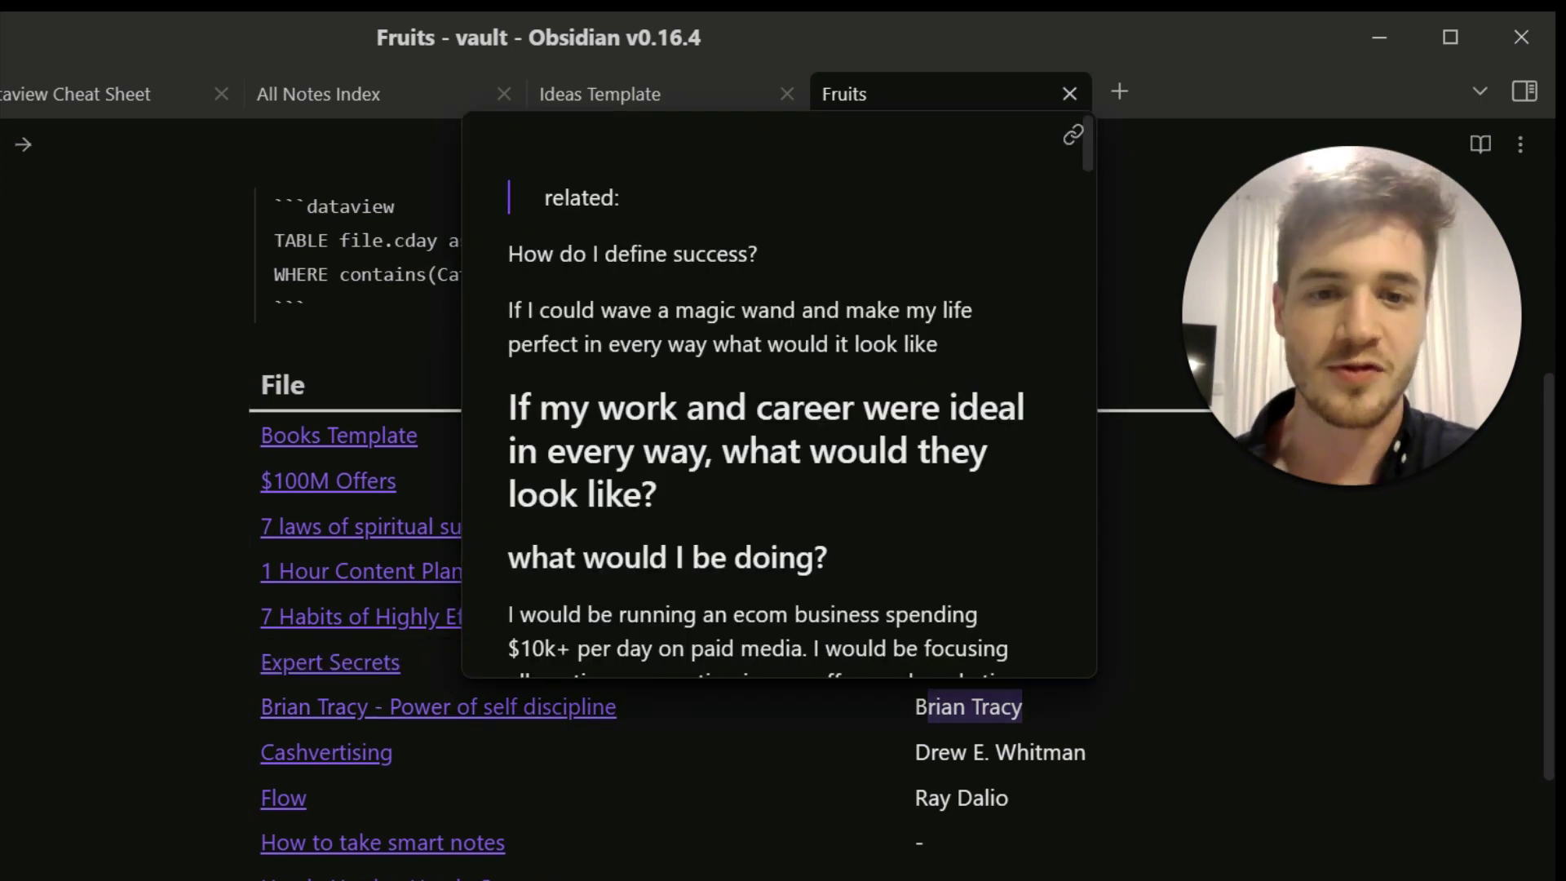
pyautogui.scroll(5, 734, 522)
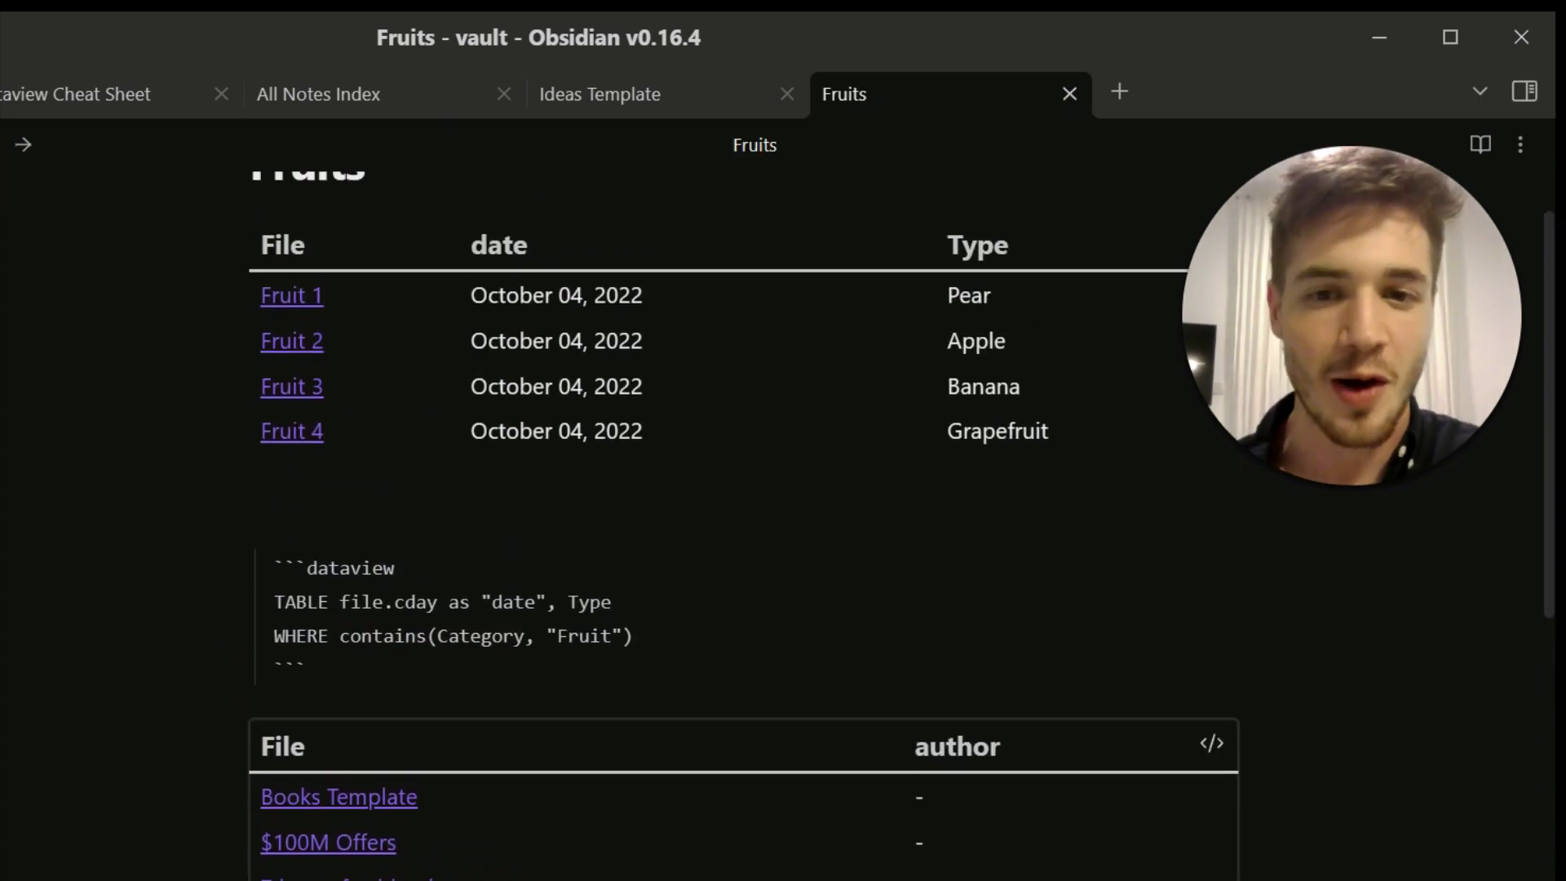
pyautogui.scroll(-2, 734, 653)
# Review the example query in the Fruits note and the notes stored in the Libraries folder
pyautogui.click(640, 526)
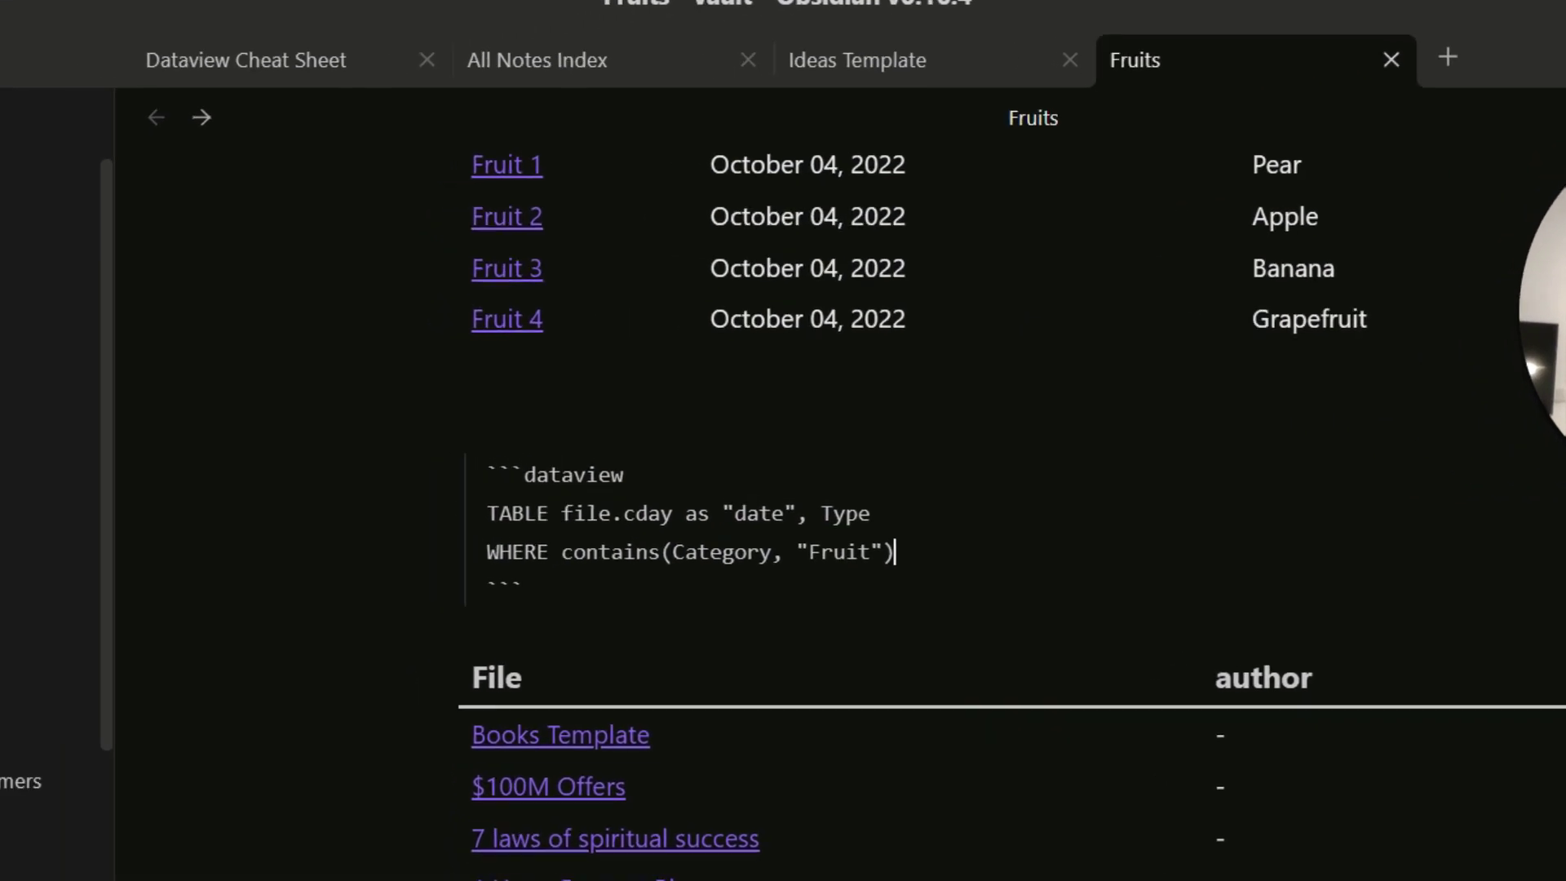
pyautogui.scroll(3, 640, 526)
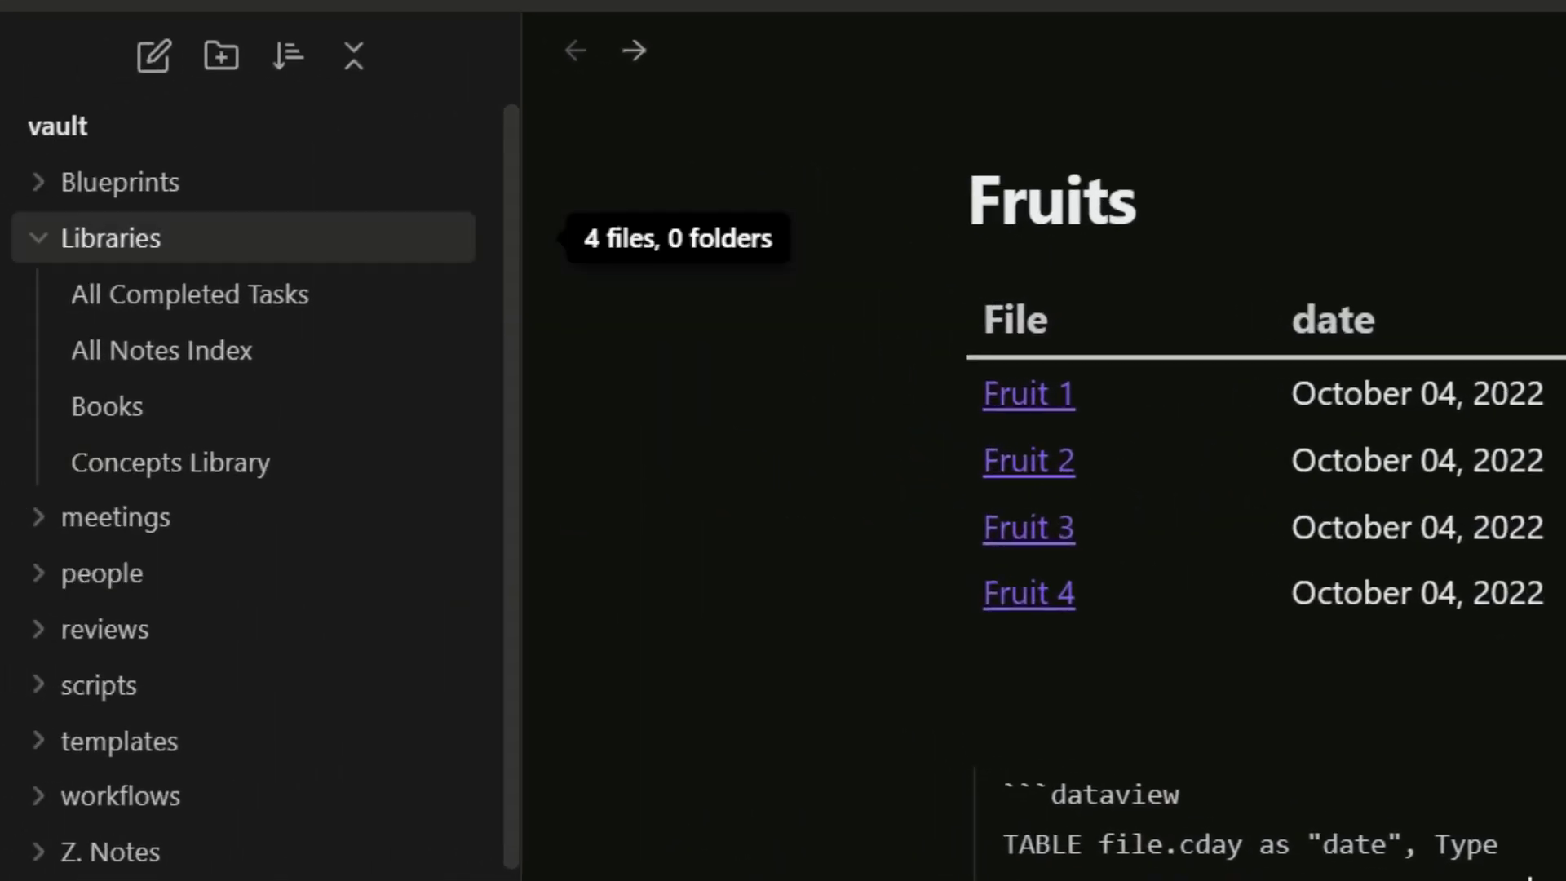
pyautogui.click(111, 238)
pyautogui.click(111, 238)
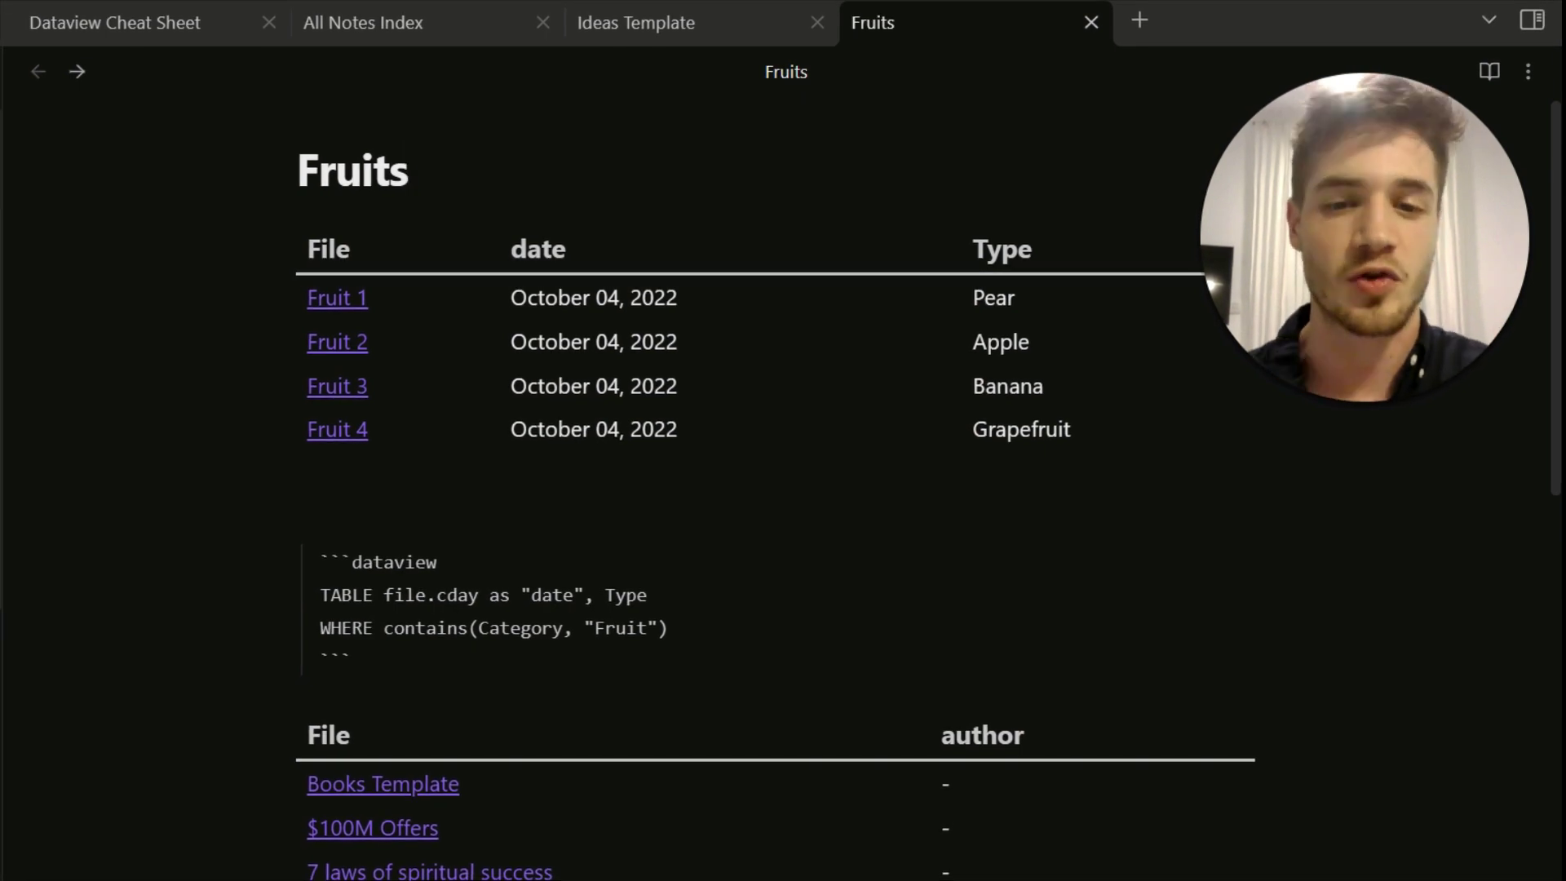
# Open the Dataview Cheat Sheet note in the Blueprints folder and look over its file metadata query example
pyautogui.scroll(-3, 325, 570)
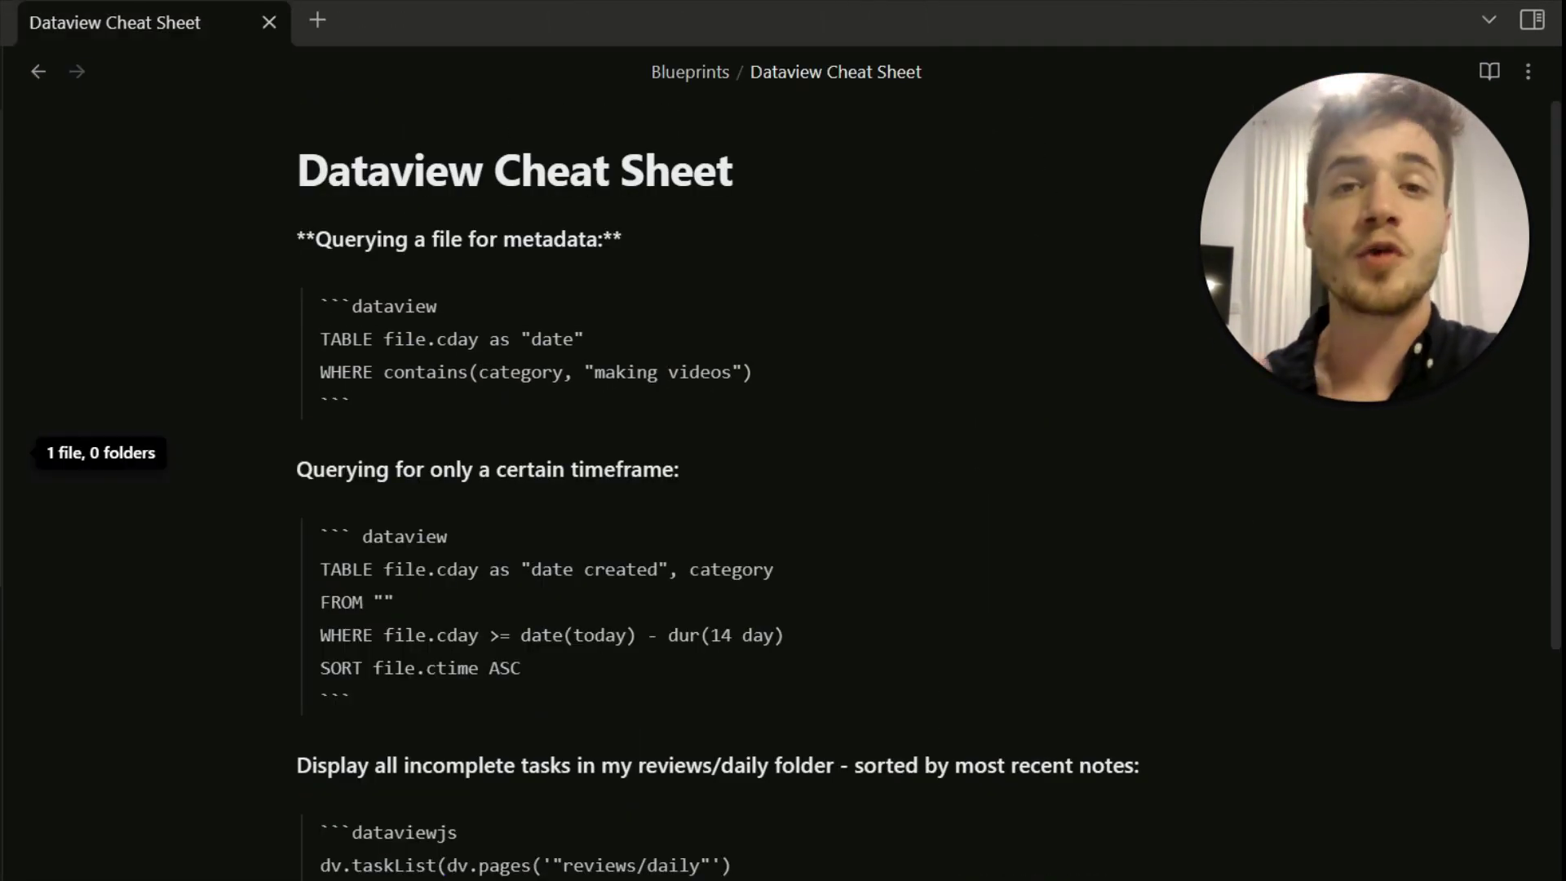
pyautogui.click(425, 340)
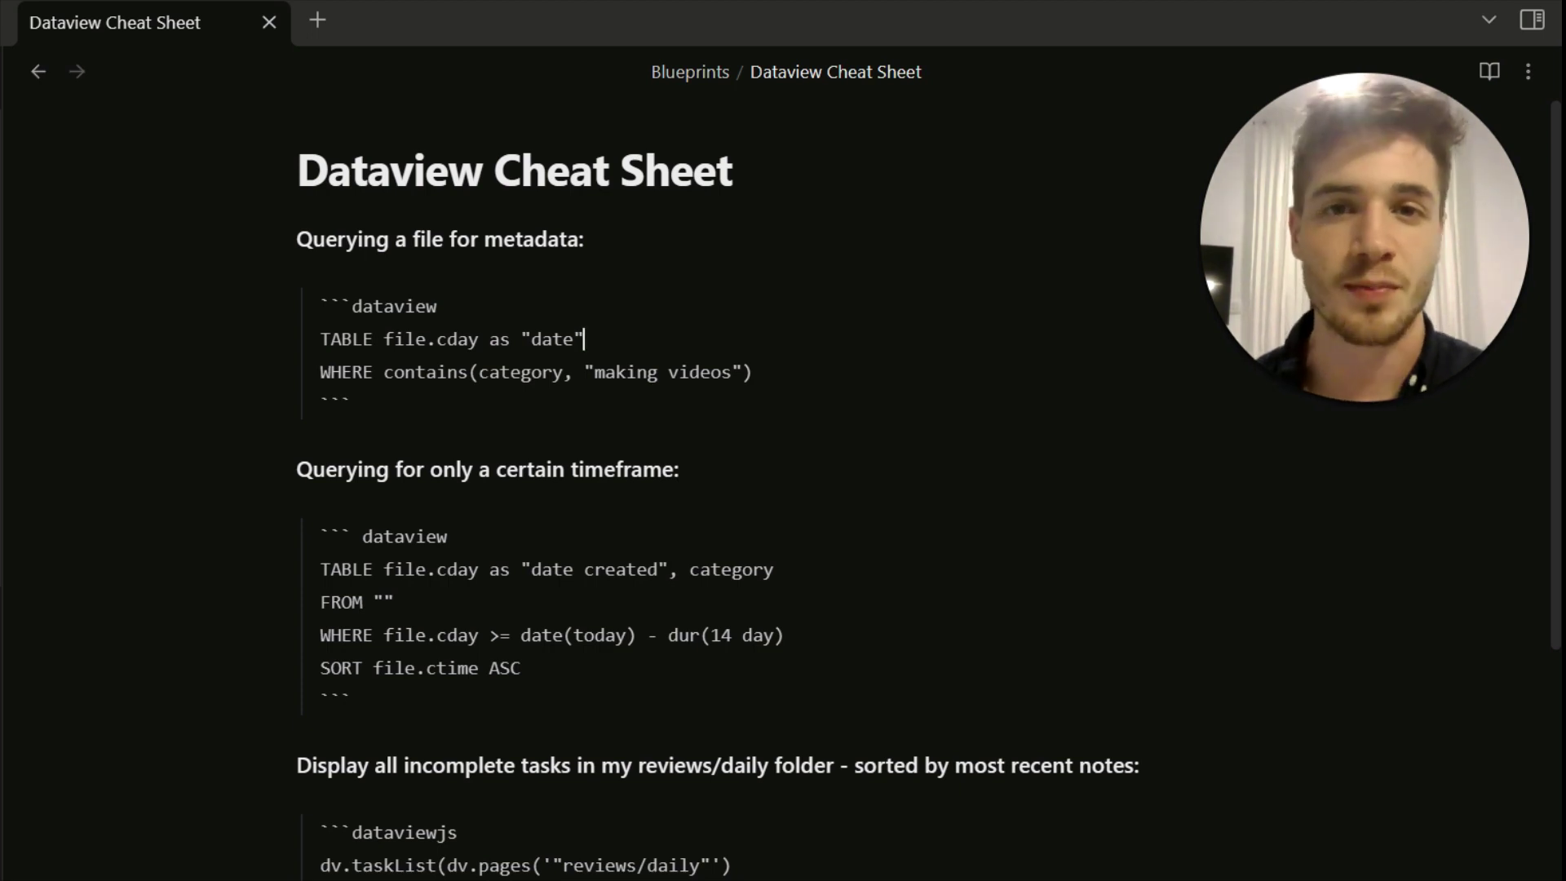
pyautogui.click(298, 434)
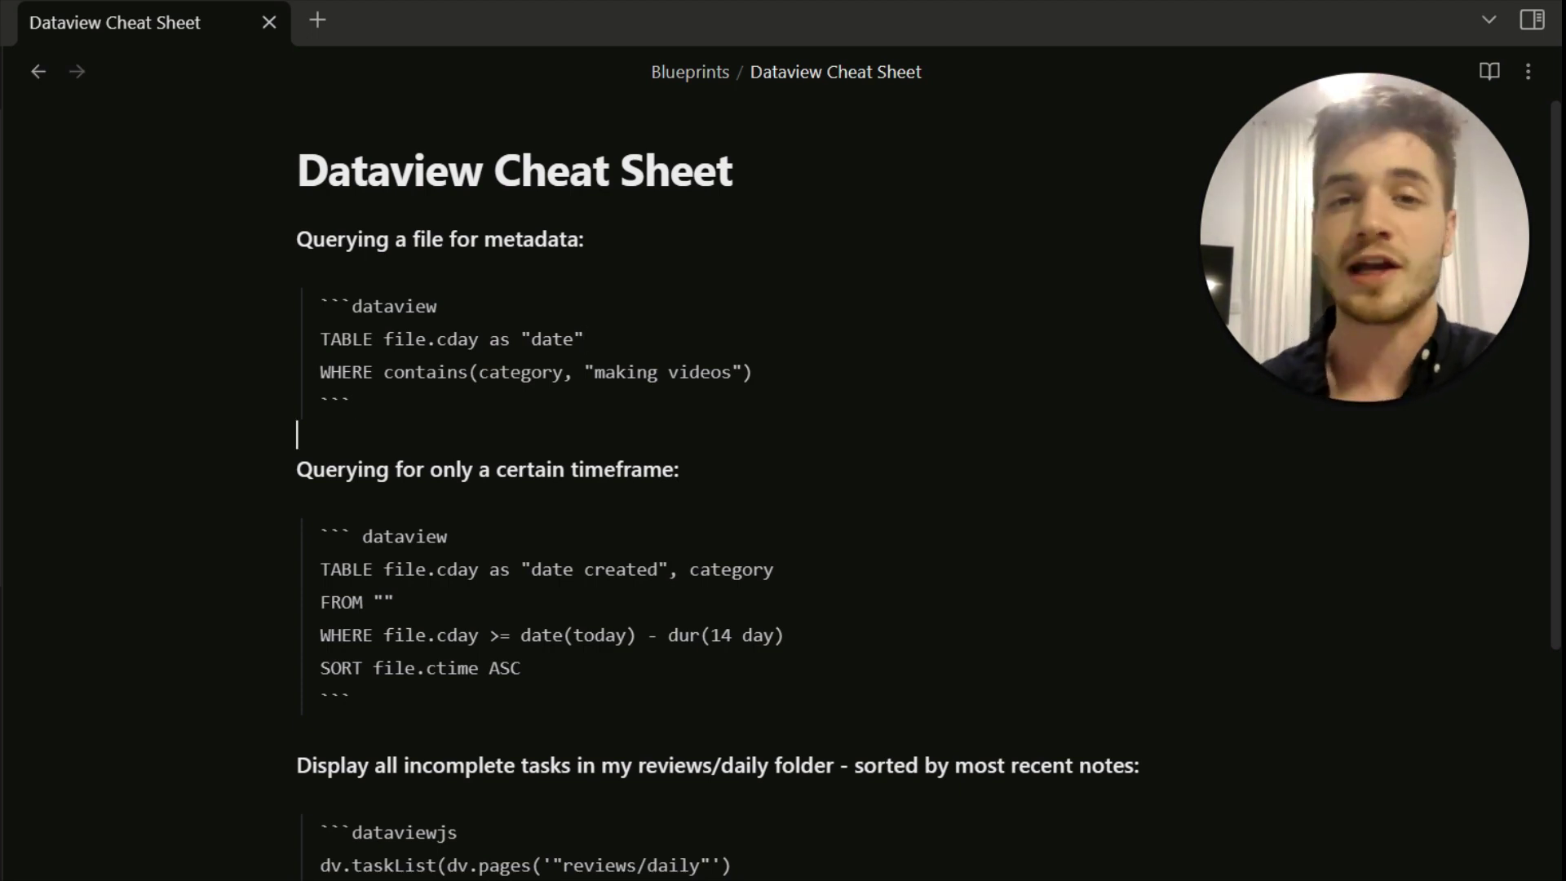
# Open the HTML Blueprint note in the Blueprints folder and look through its color block, quote and highlight examples
pyautogui.scroll(-1, 297, 434)
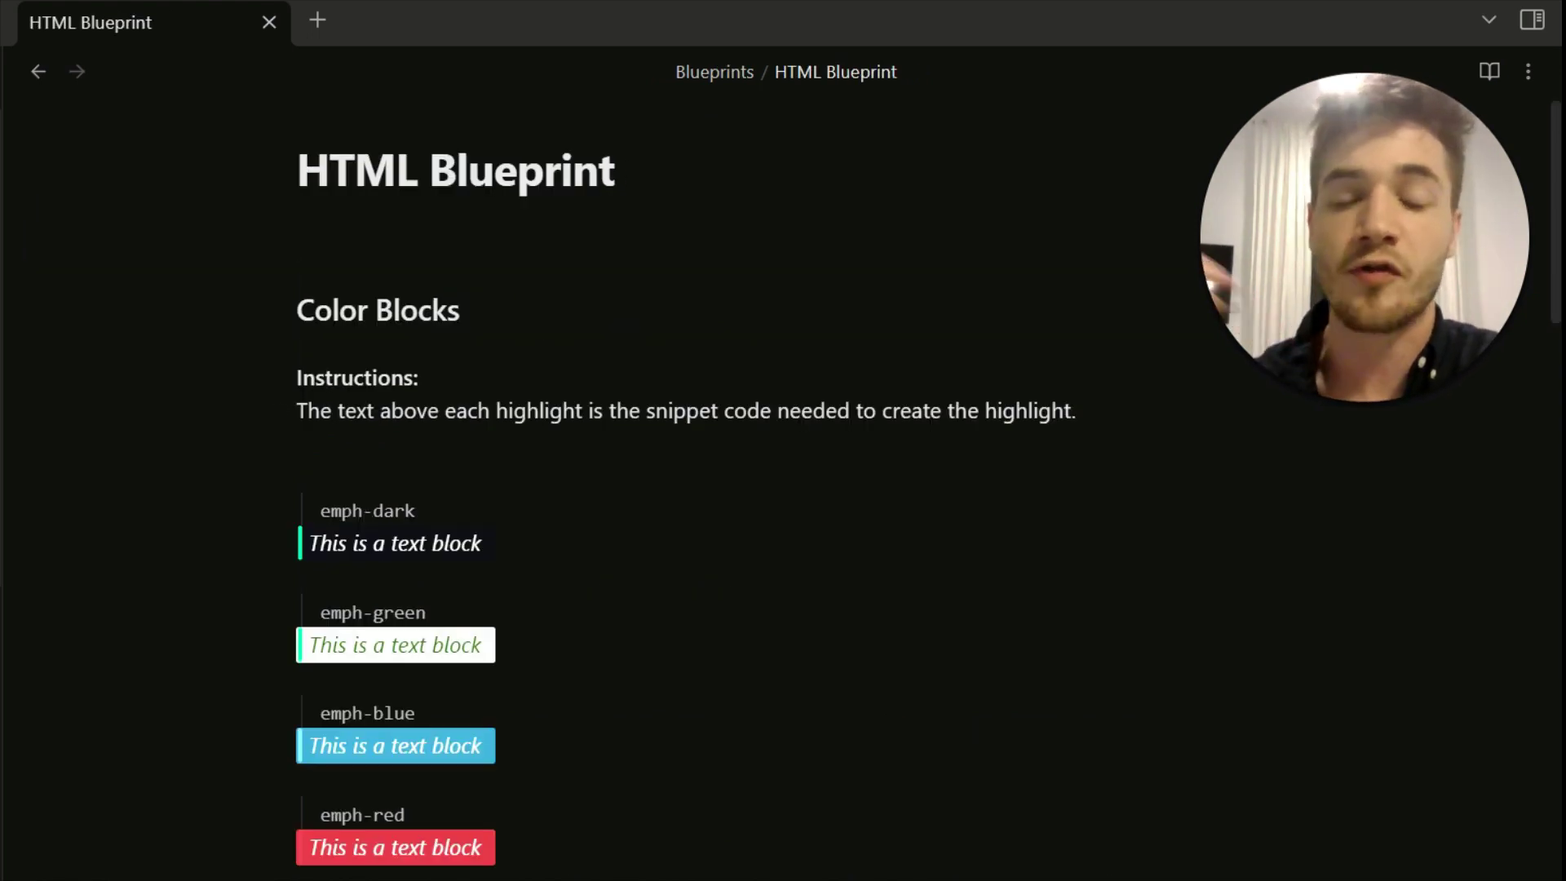
pyautogui.scroll(-10, 571, 489)
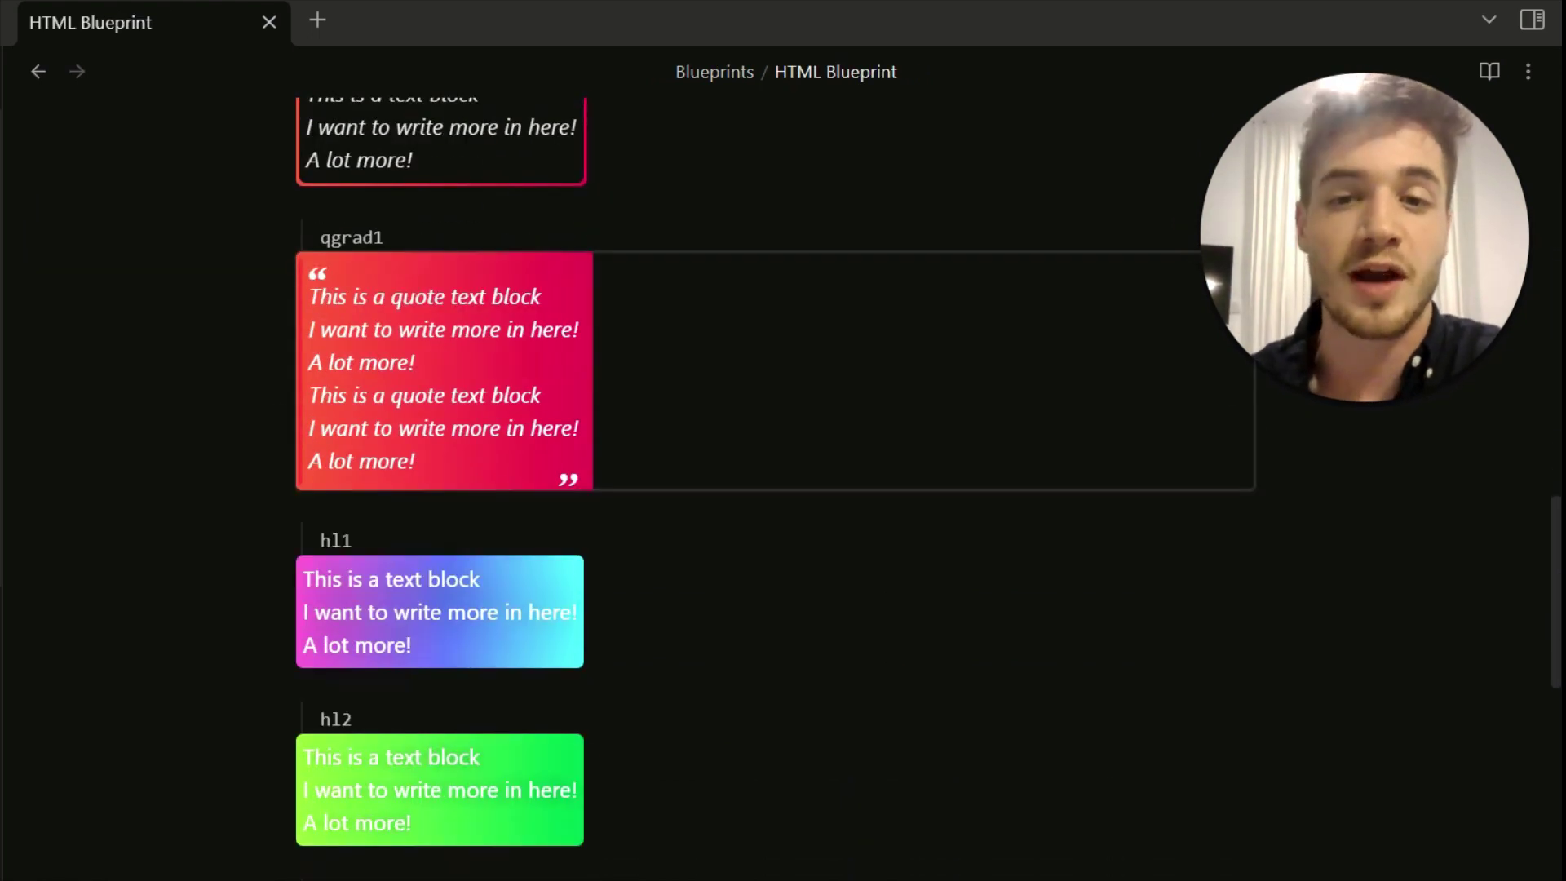
pyautogui.scroll(-5, 571, 489)
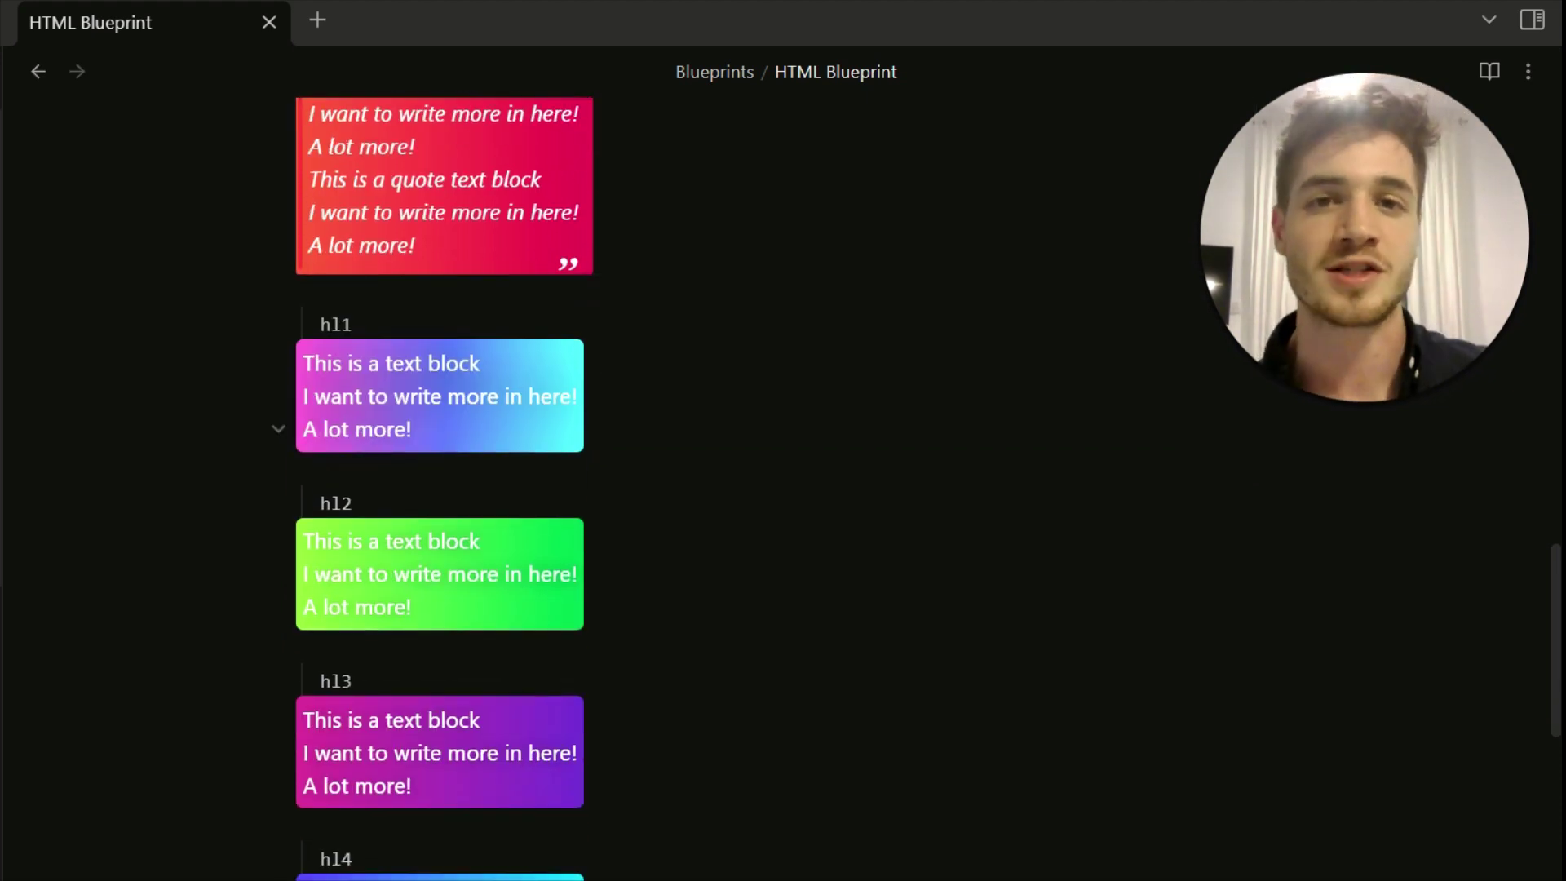
pyautogui.scroll(-4, 441, 490)
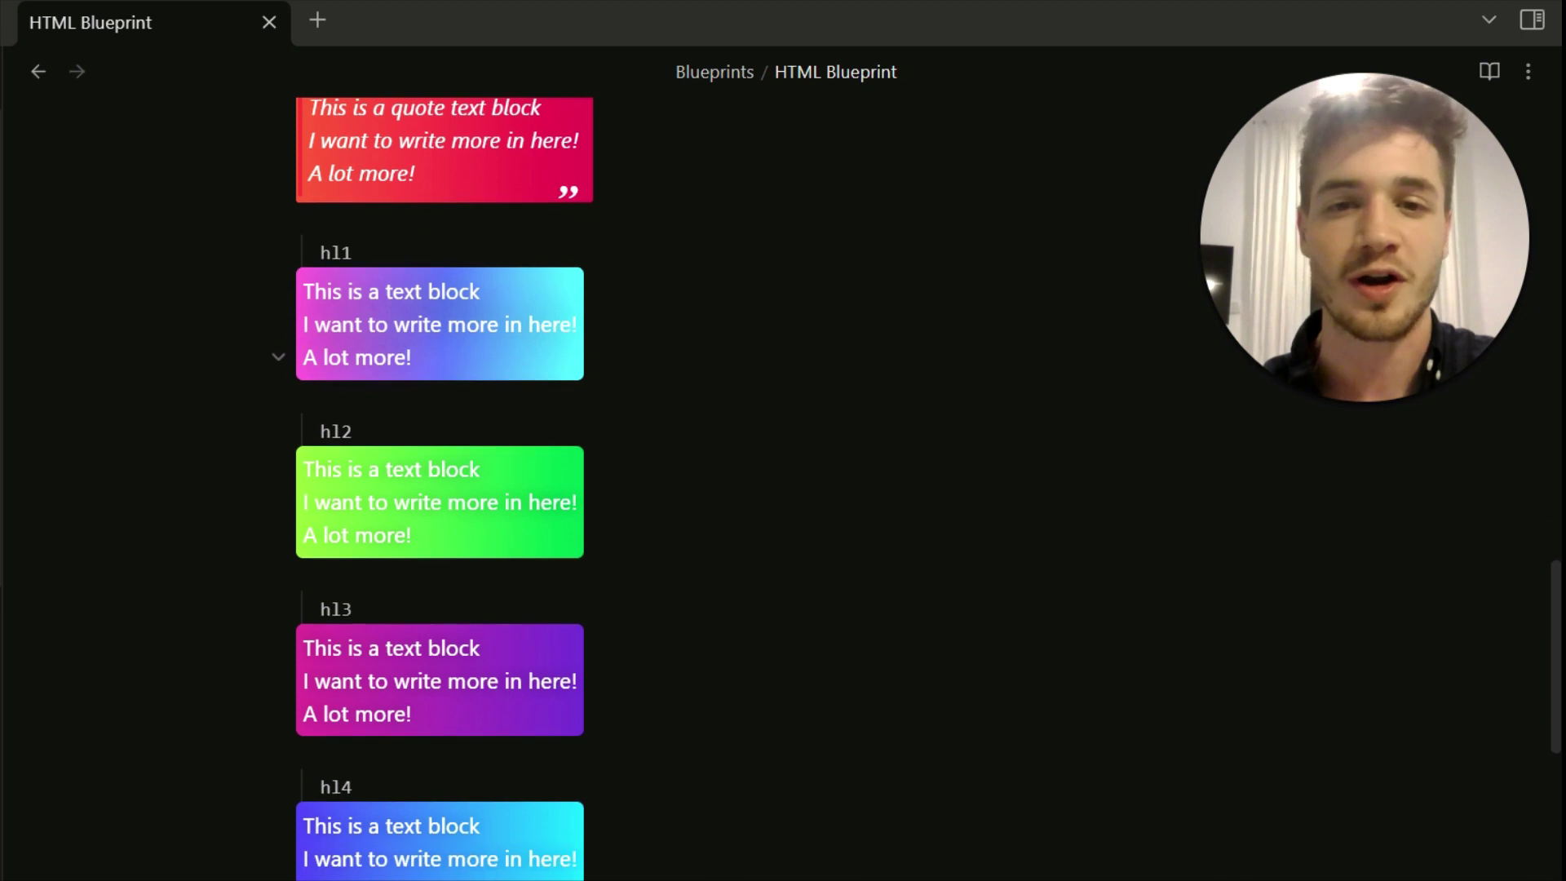
pyautogui.scroll(-5, 440, 359)
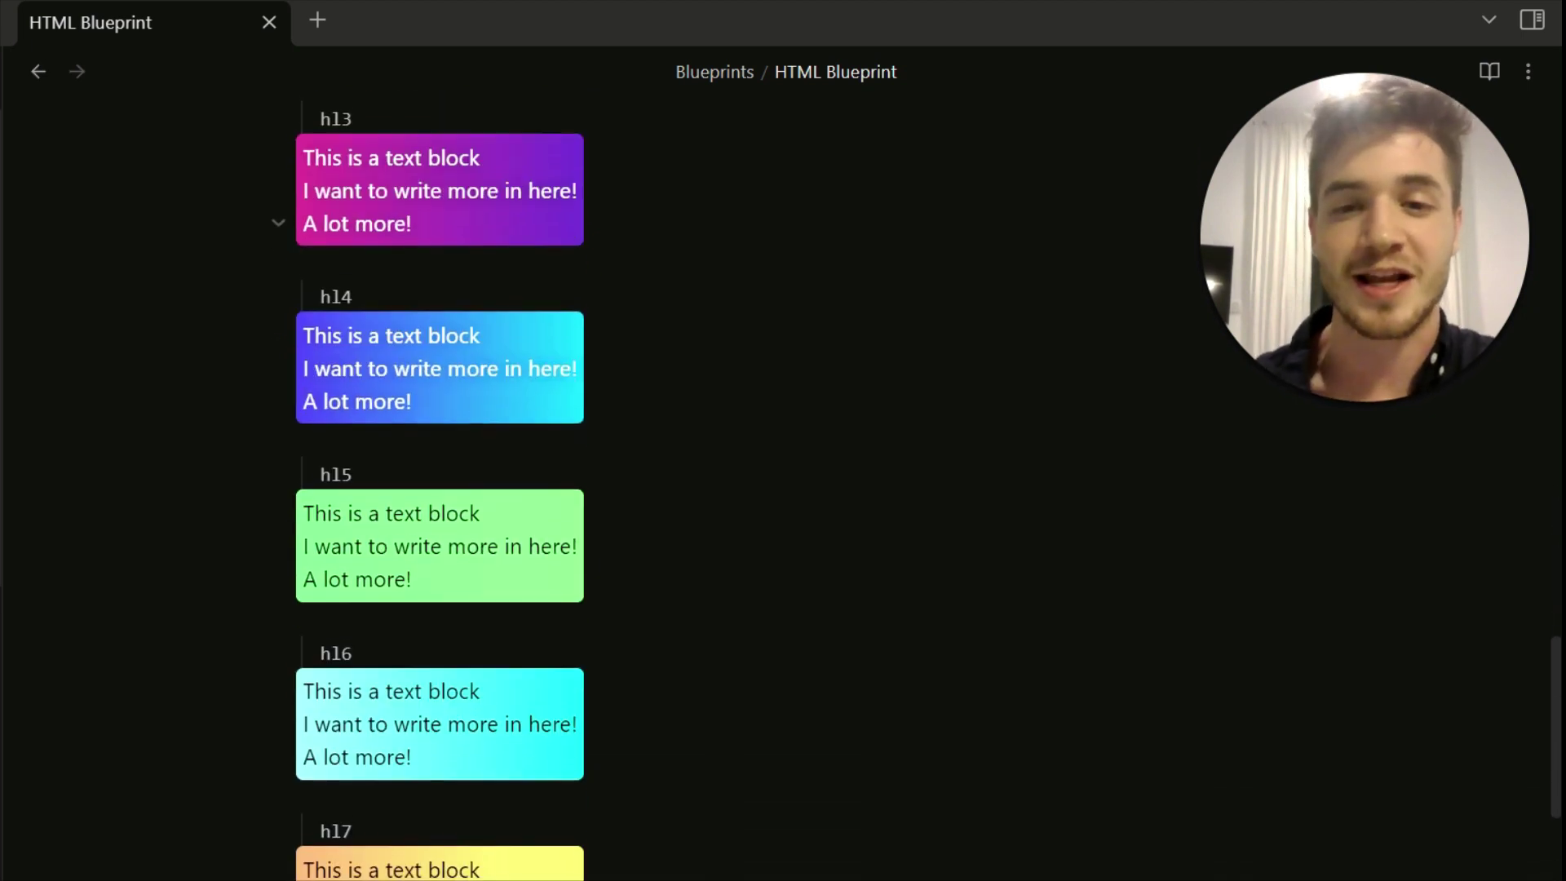
# Reveal the HTML span code behind the hl4 text block and return the block to its rendered view
pyautogui.click(440, 359)
pyautogui.click(440, 357)
pyautogui.click(413, 389)
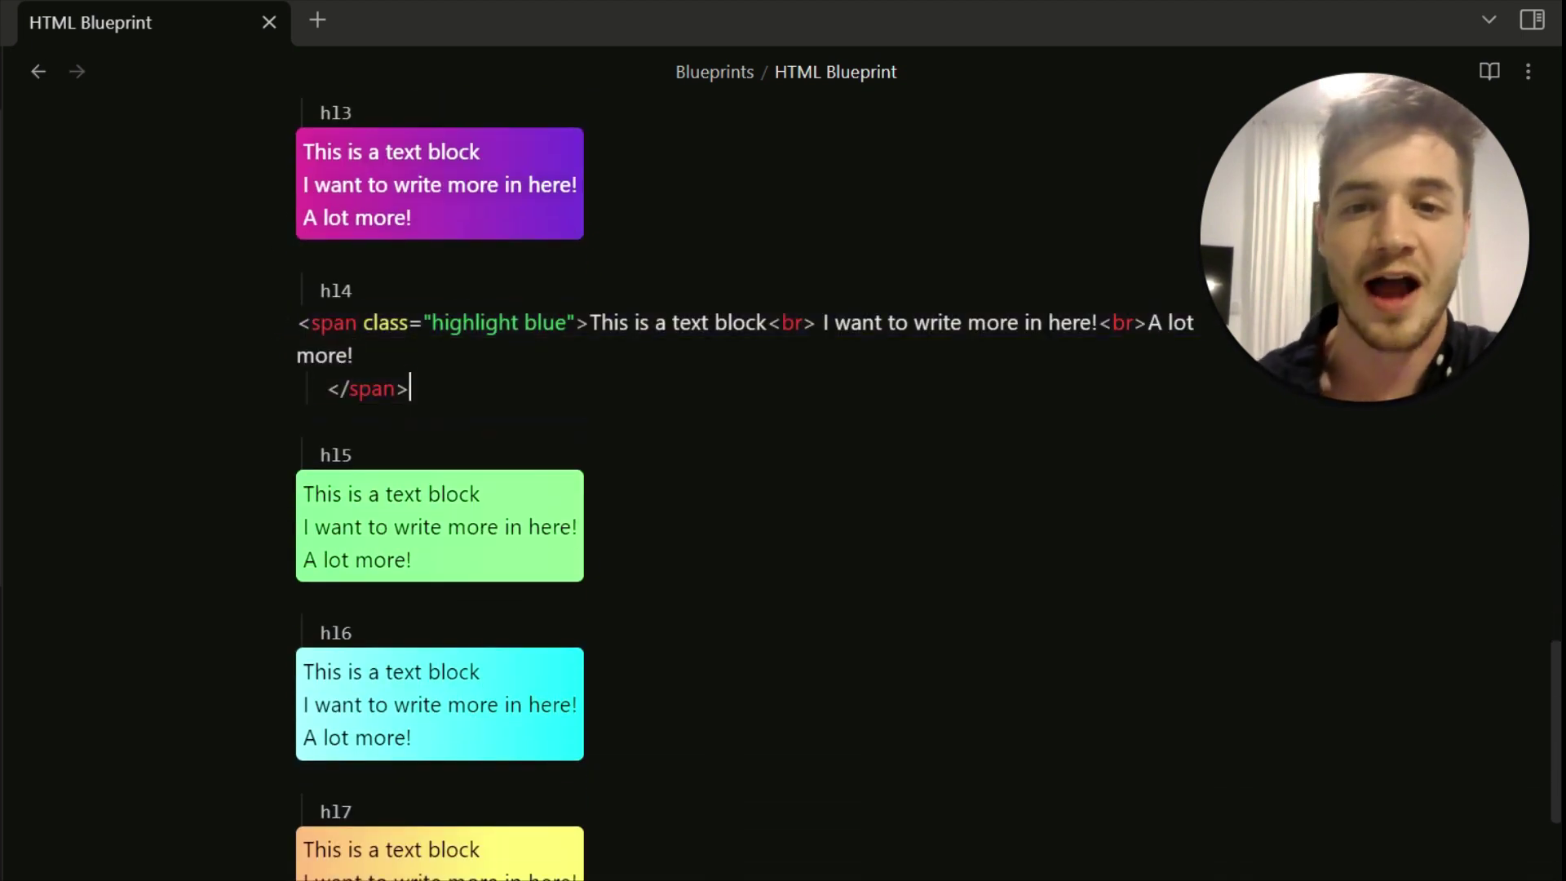
pyautogui.click(408, 422)
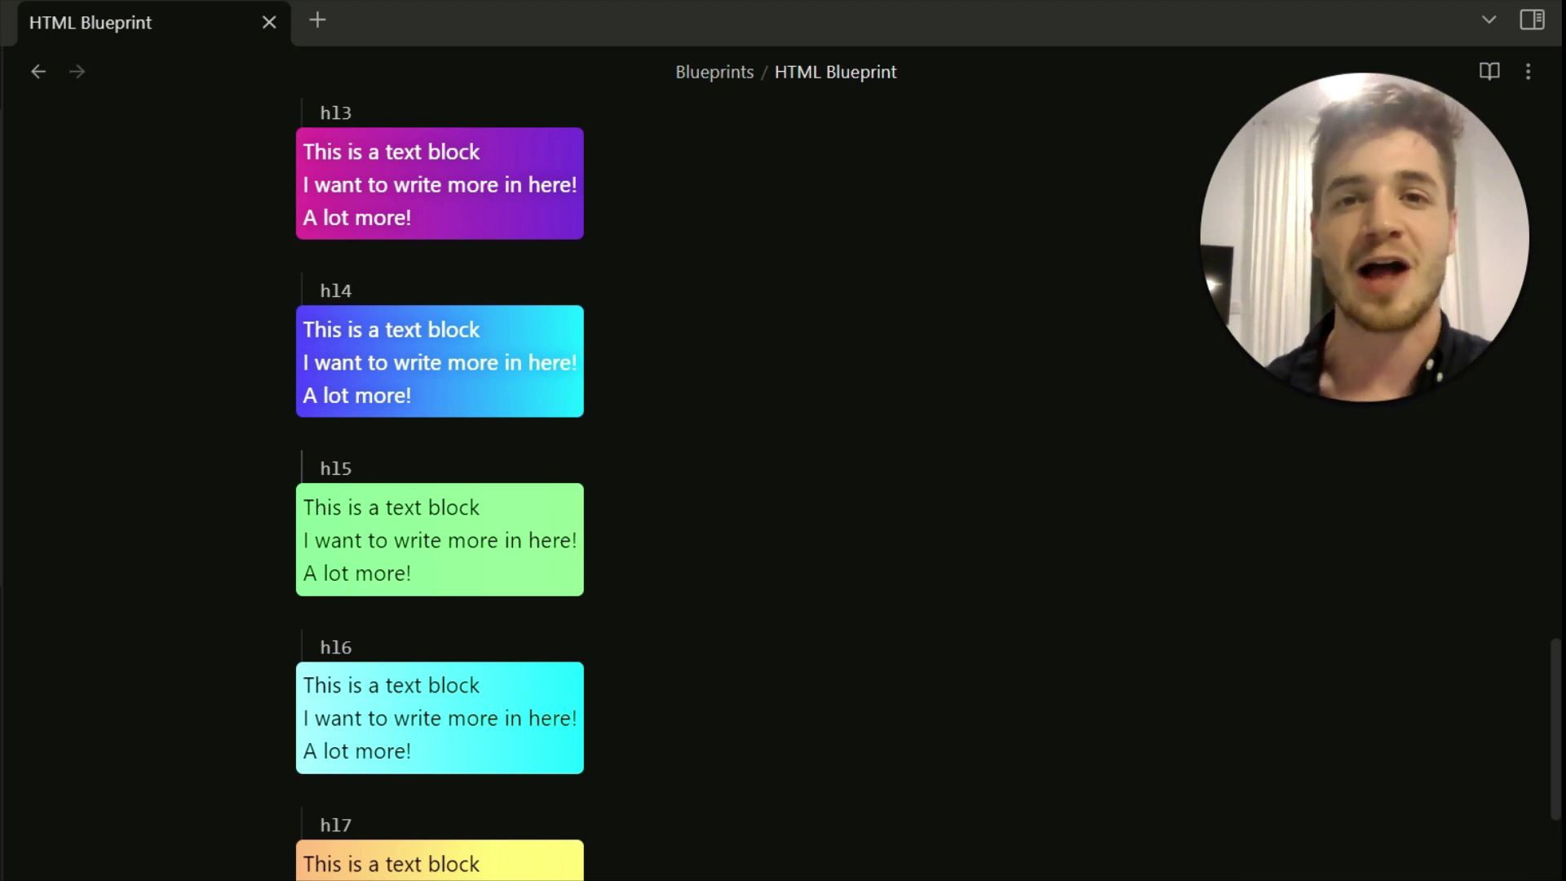
pyautogui.click(353, 468)
pyautogui.click(296, 434)
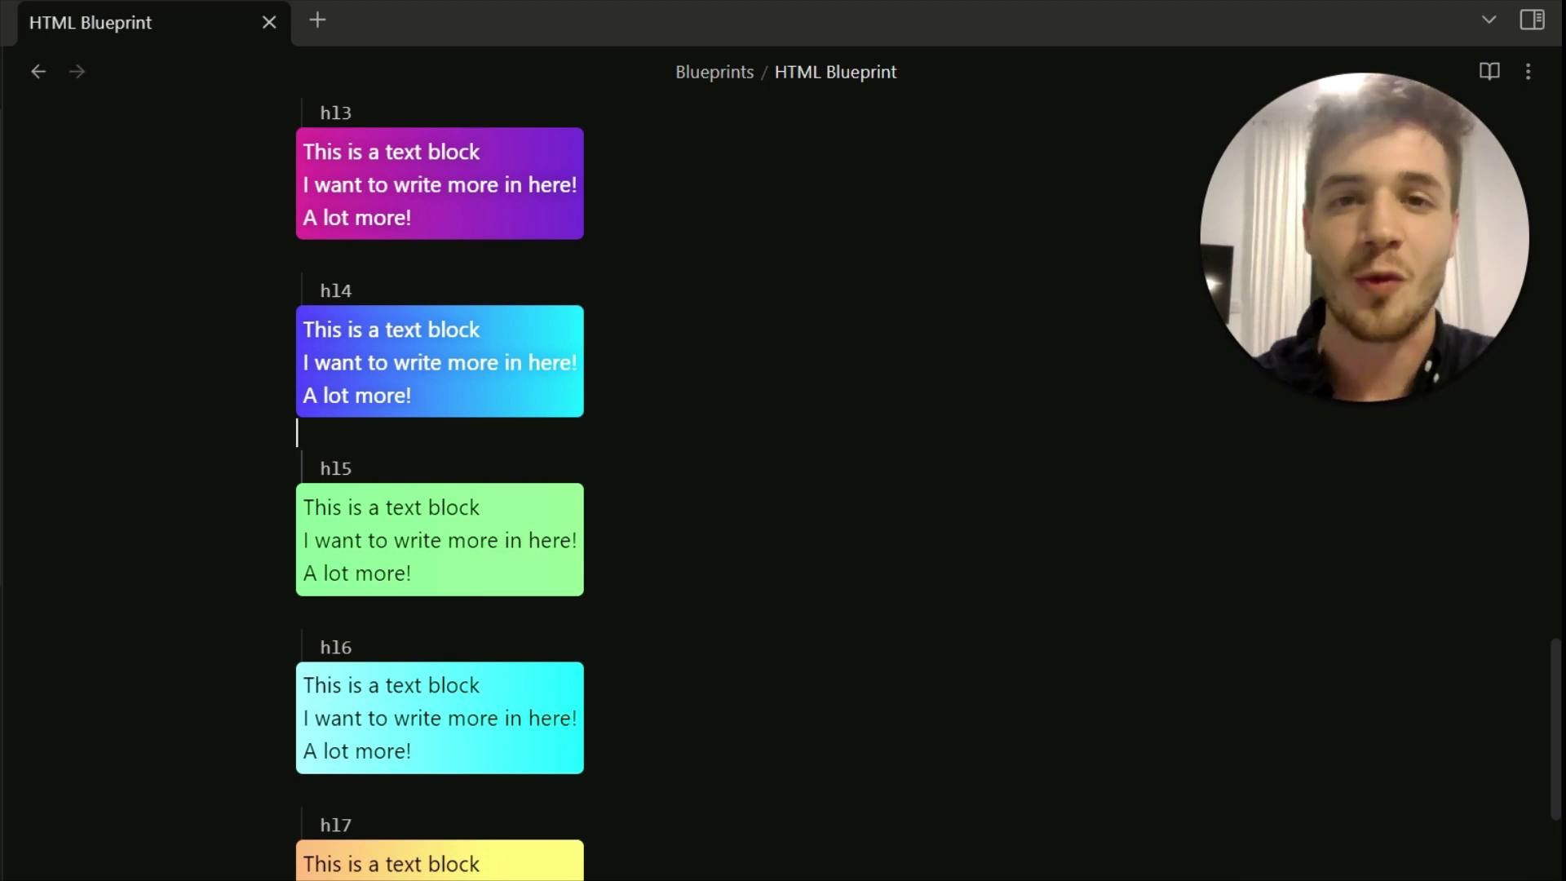